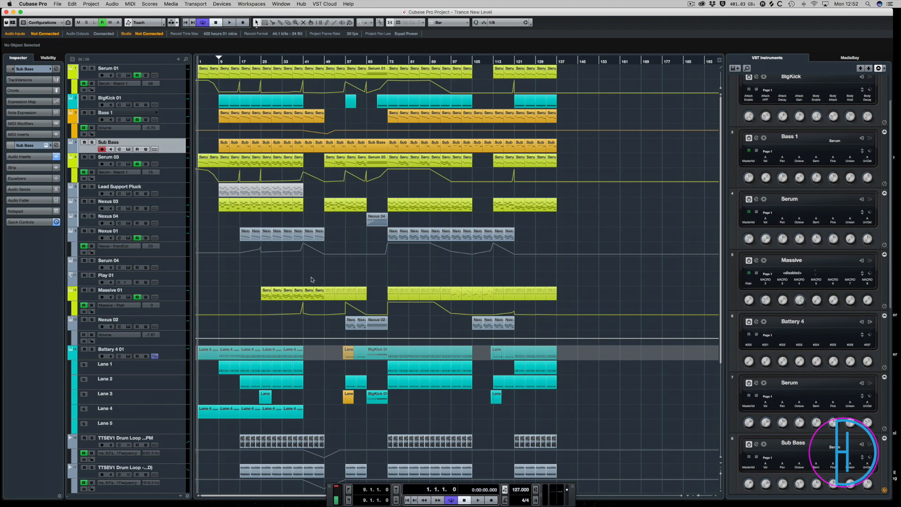
Play the arrangement from bar 1 and adjust the system listening volume while it runs
{"action": "key", "text": "space"}
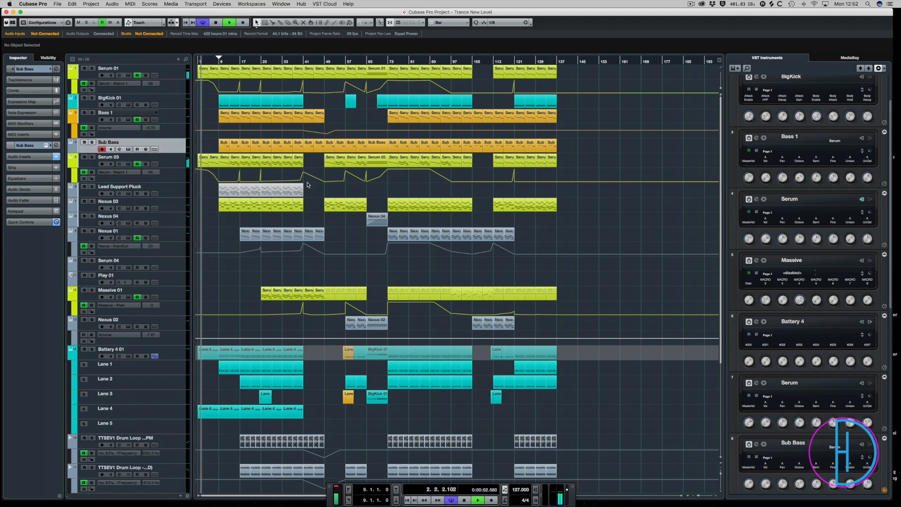
{"action": "key", "text": "XF86AudioRaiseVolume"}
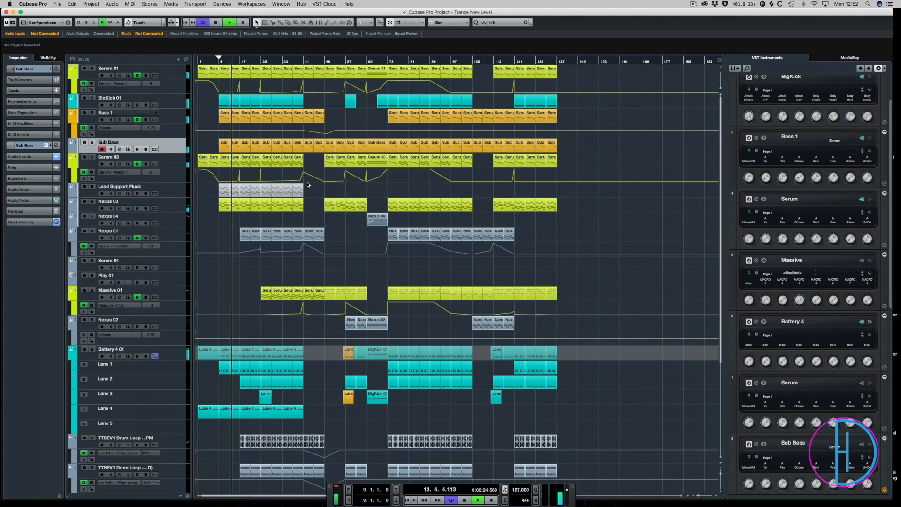
{"action": "key", "text": "XF86AudioLowerVolume"}
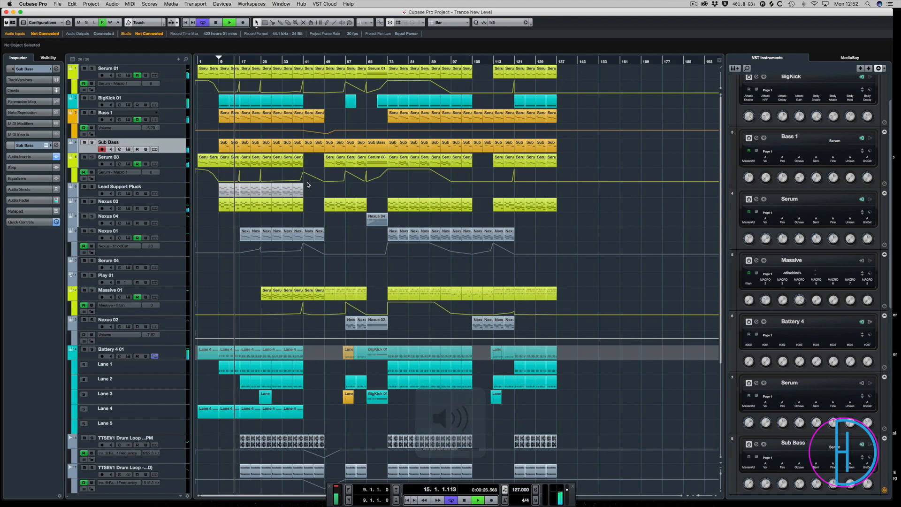
Open the MixConsole and inspect the FabFilter Pro-Q 2 equalizer inserted on the BigKick 01 channel
{"action": "key", "text": "F3"}
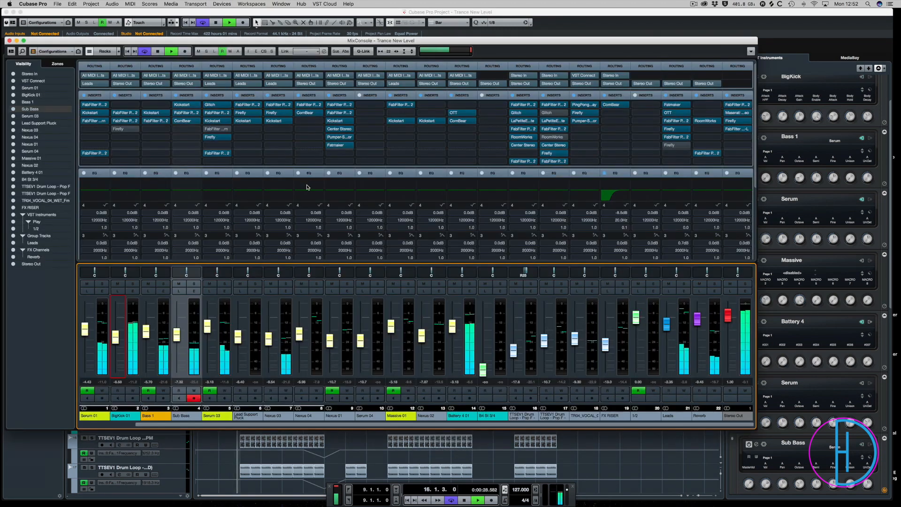
{"action": "left_click", "coordinate": [117, 96]}
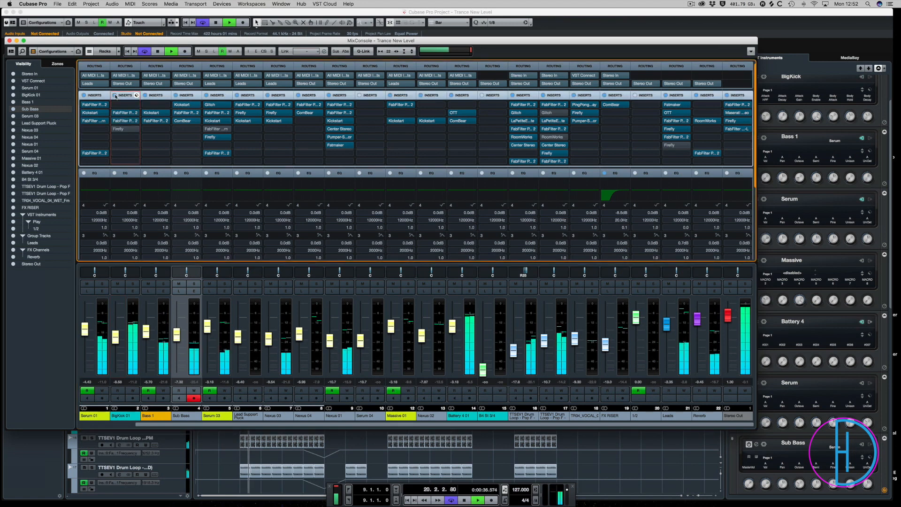
{"action": "left_click", "coordinate": [121, 122]}
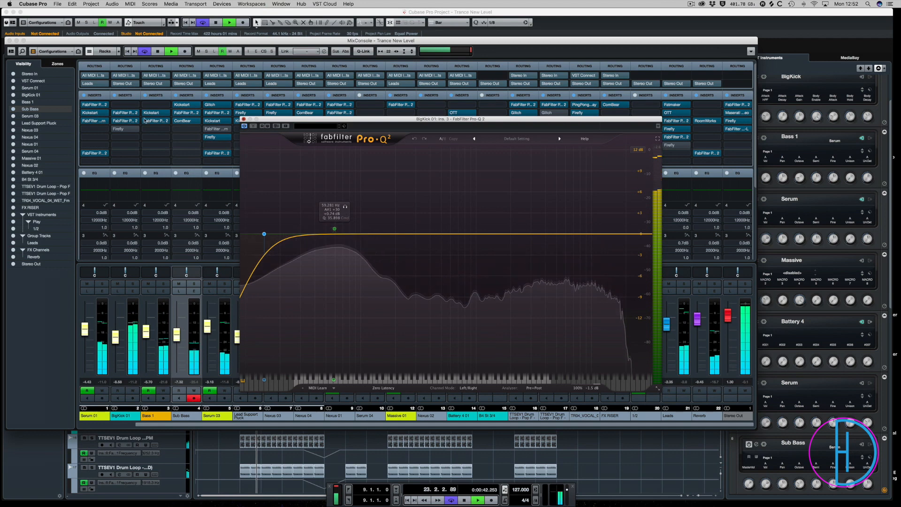
{"action": "left_click", "coordinate": [243, 120]}
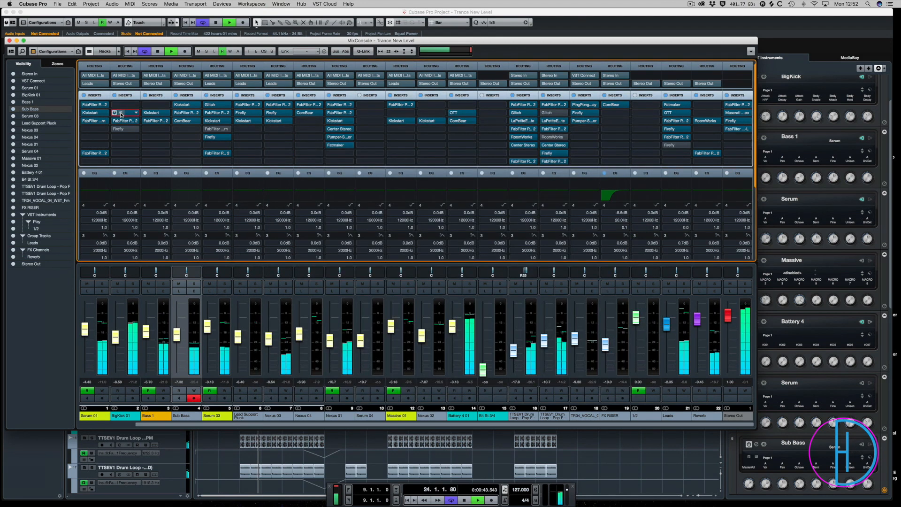
Raise the threshold slightly in the FabFilter Pro-C 2 compressor on the BigKick 01 channel and close the plug-in
{"action": "left_click", "coordinate": [121, 114]}
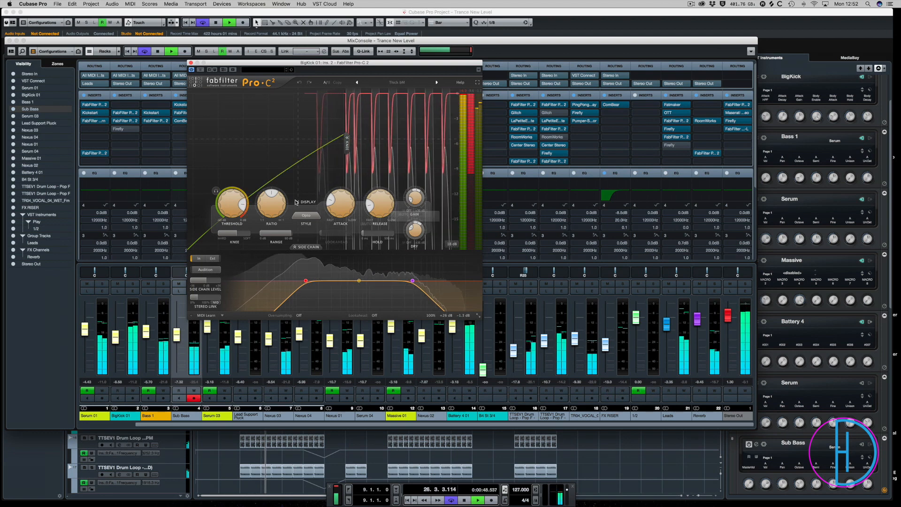
{"action": "mouse_move", "coordinate": [231, 203]}
{"action": "left_mouse_down"}
{"action": "mouse_move", "coordinate": [231, 217]}
{"action": "mouse_move", "coordinate": [235, 202]}
{"action": "left_mouse_up"}
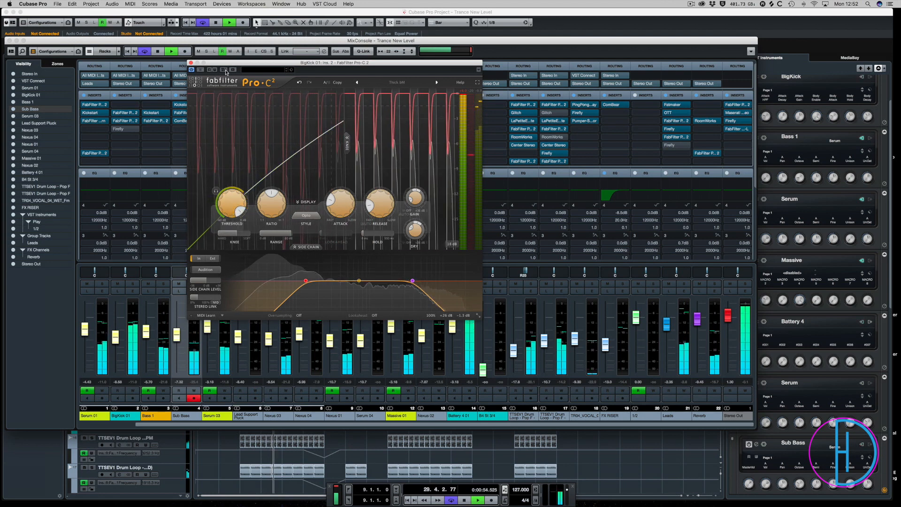
{"action": "left_click", "coordinate": [201, 70]}
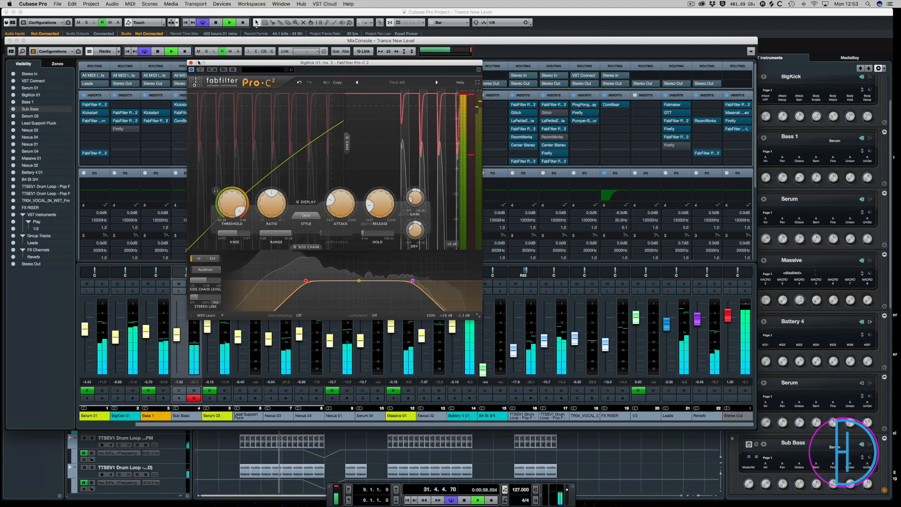
{"action": "left_click", "coordinate": [191, 62]}
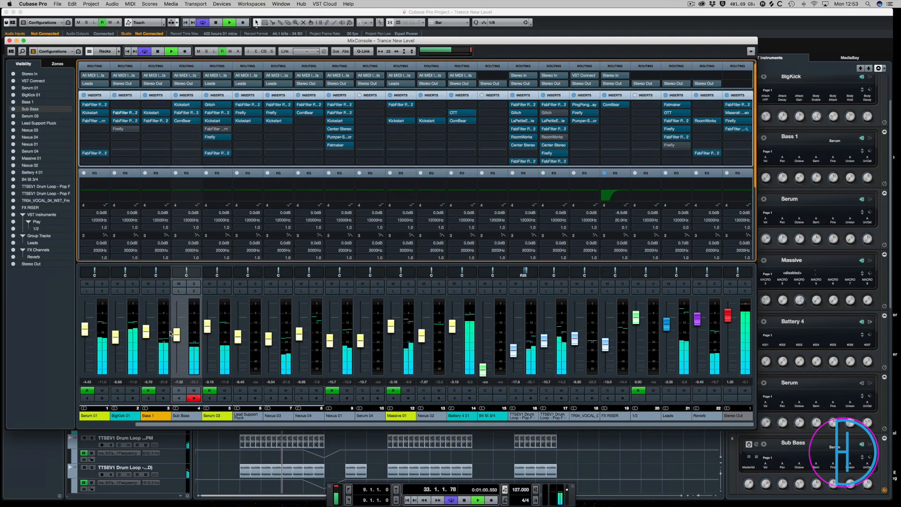
Isolate the Sub Bass channel with solo and raise its fader to about -3.61 dB
{"action": "left_click", "coordinate": [163, 284]}
{"action": "left_click", "coordinate": [195, 284]}
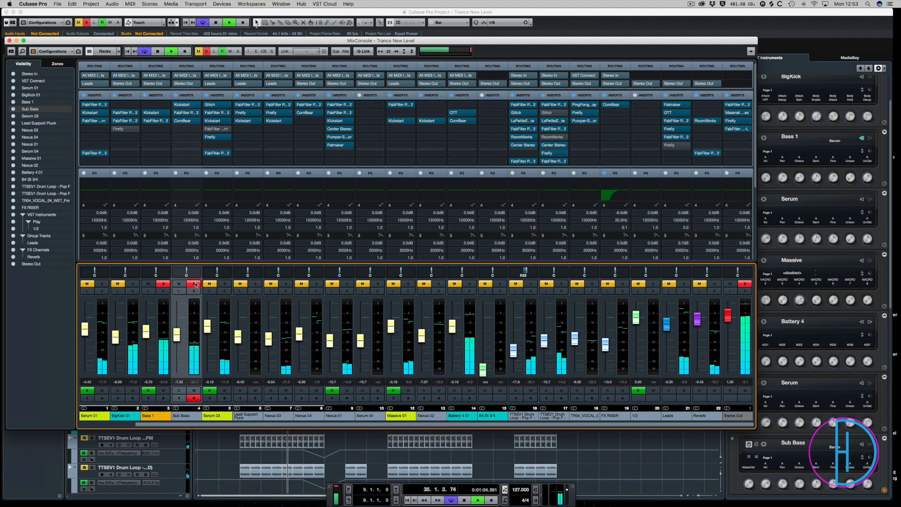
{"action": "left_click", "coordinate": [163, 284]}
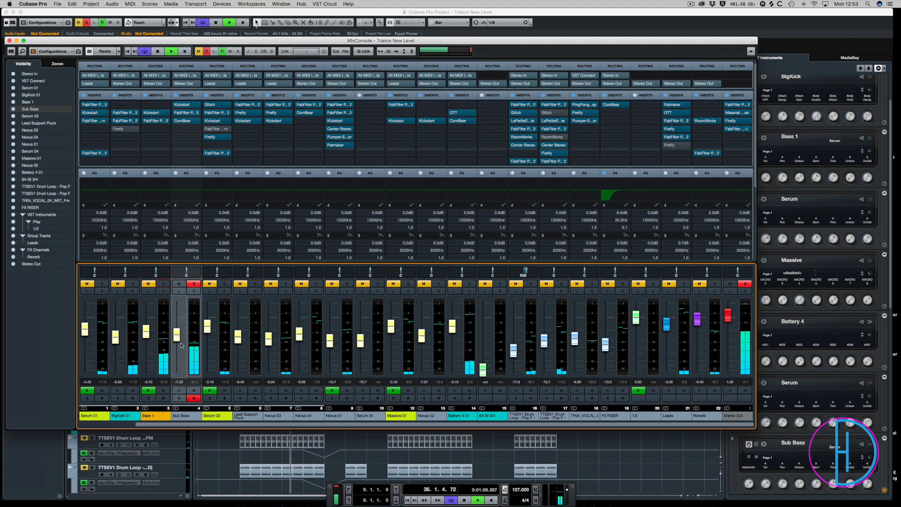
{"action": "left_click_drag", "start_coordinate": [181, 345], "coordinate": [179, 332]}
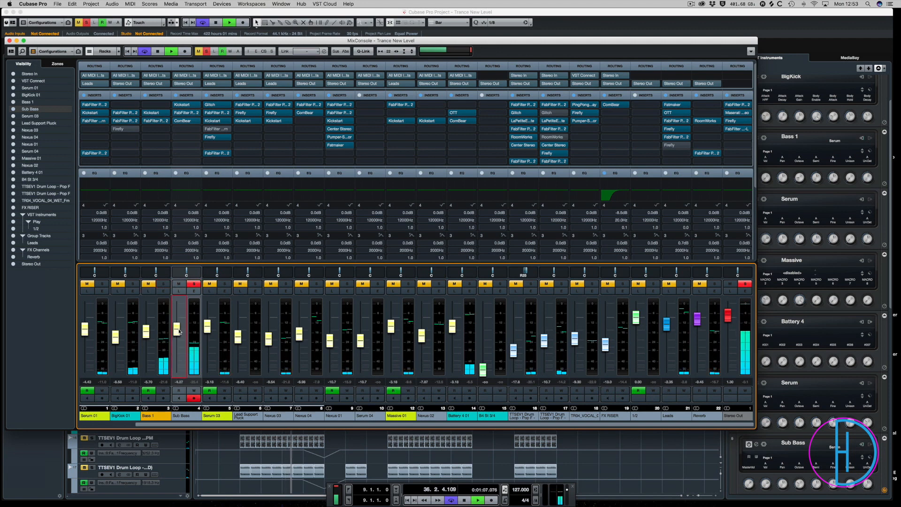
Shift the low-cut band to a higher frequency in the Sub Bass channel's Pro-Q 2, close it and unsolo the channel
{"action": "left_click", "coordinate": [181, 113]}
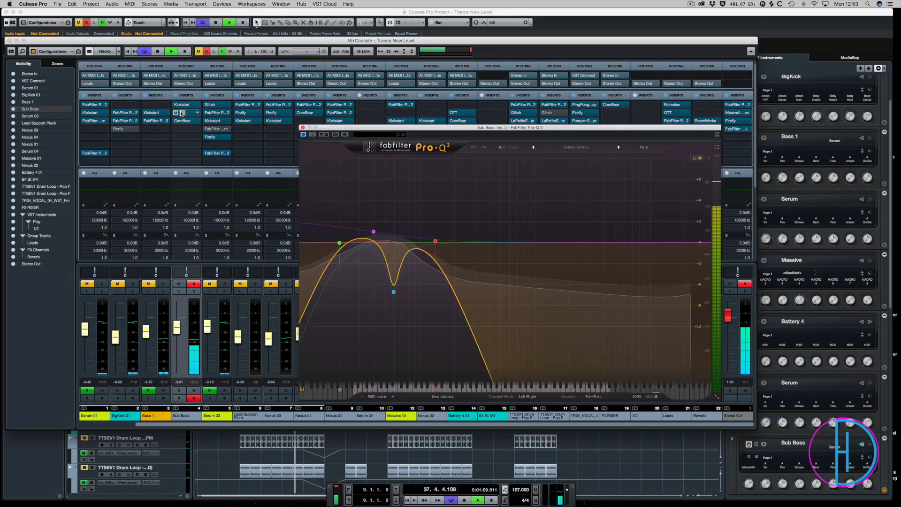
{"action": "left_click_drag", "start_coordinate": [340, 242], "coordinate": [363, 248]}
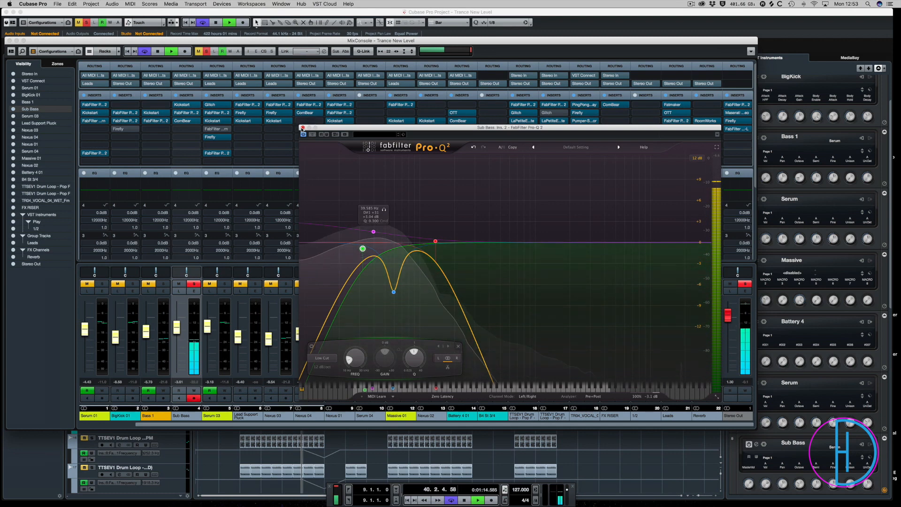
{"action": "left_click", "coordinate": [303, 128]}
{"action": "left_click", "coordinate": [194, 284]}
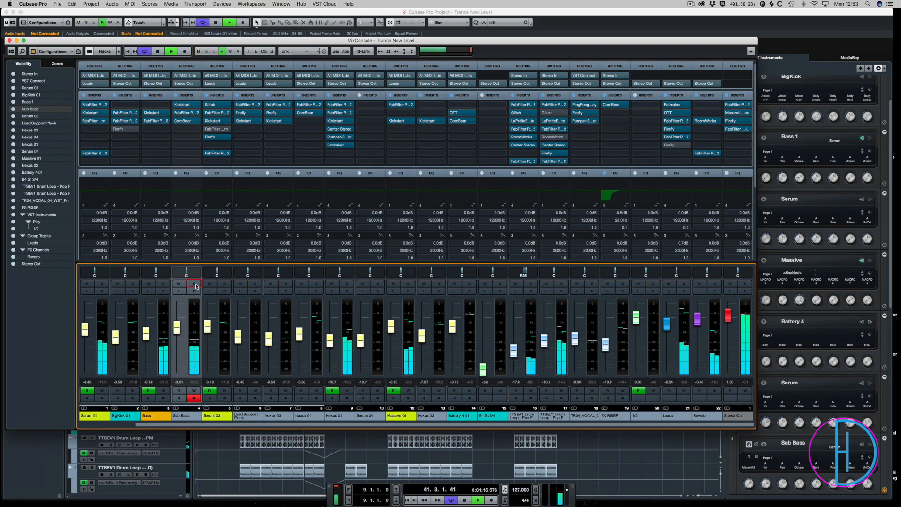
Return to the arrangement, replay the track from bar 9 and save the project
{"action": "key", "text": "F3"}
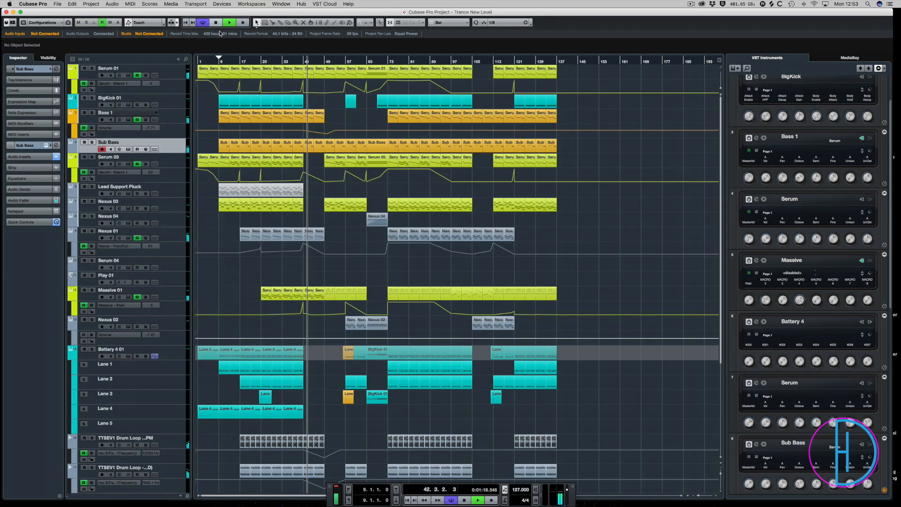
{"action": "left_click", "coordinate": [220, 63]}
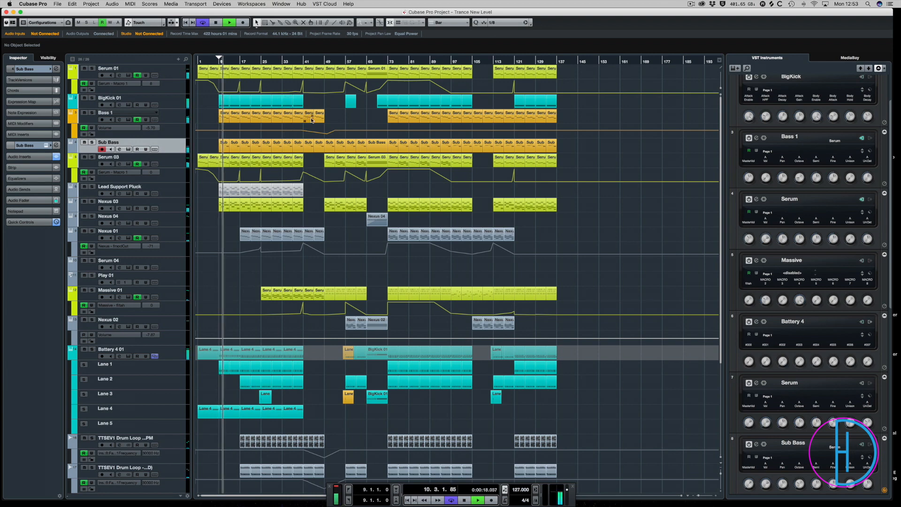
{"action": "key", "text": "super+s"}
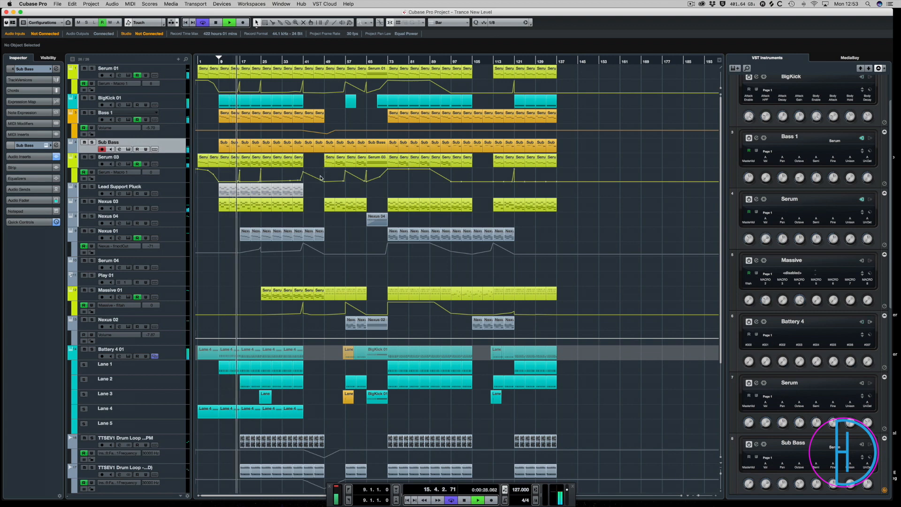
Bypass all inserts on the Stereo Out channel in the MixConsole and replay from bar 9 at a higher listening volume
{"action": "key", "text": "F3"}
{"action": "key", "text": "space"}
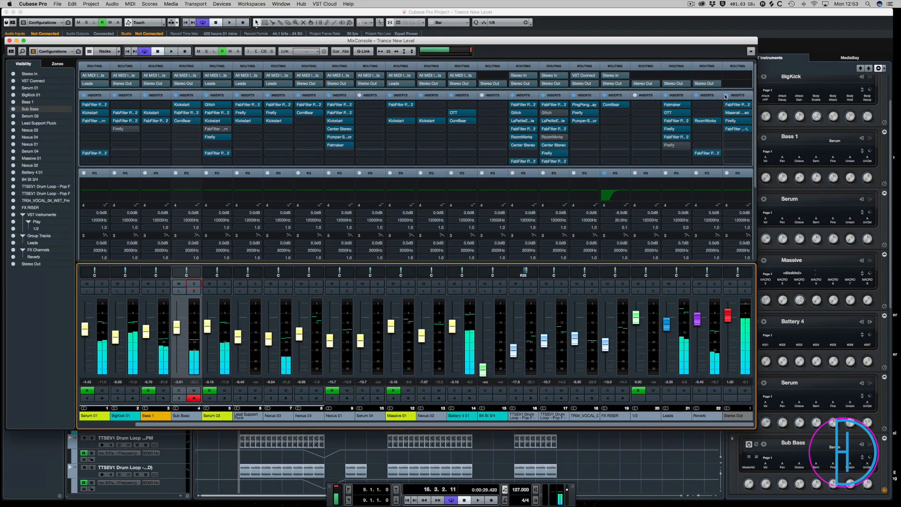
{"action": "left_click", "coordinate": [727, 95]}
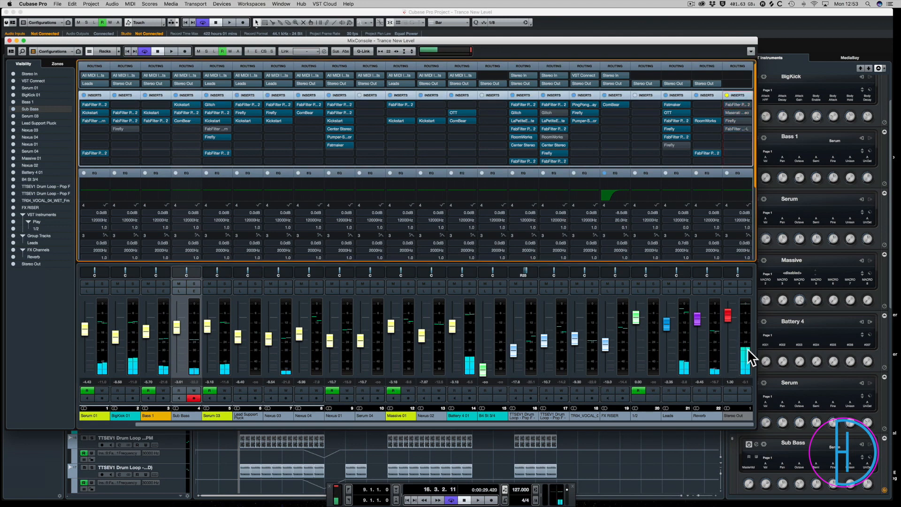
{"action": "key", "text": "space"}
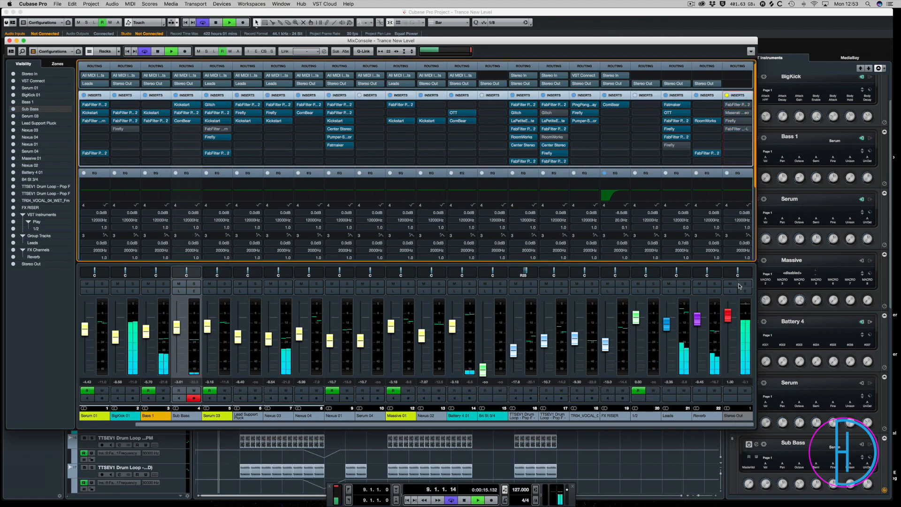
{"action": "key", "text": "XF86AudioRaiseVolume"}
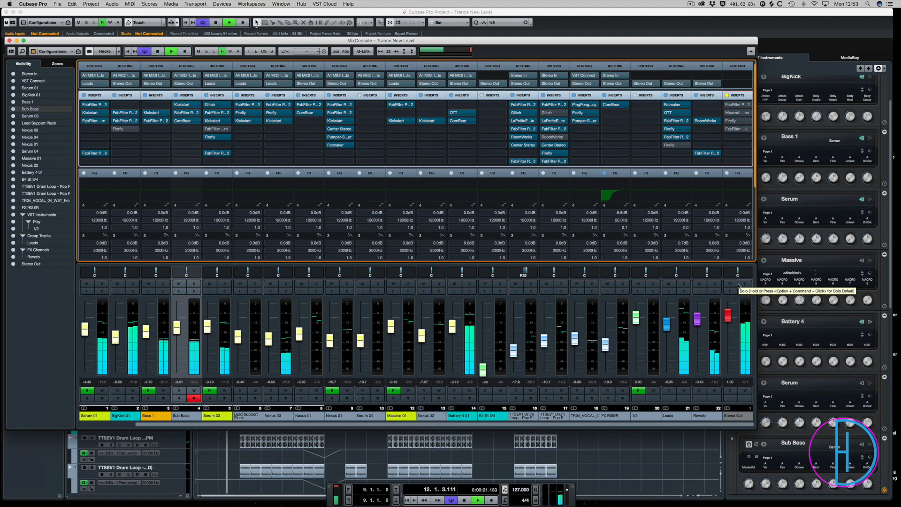
Solo the Sub Bass channel, lower the makeup gain slightly in its ComBear compressor, and unsolo it
{"action": "left_click", "coordinate": [220, 284]}
{"action": "left_click", "coordinate": [190, 284]}
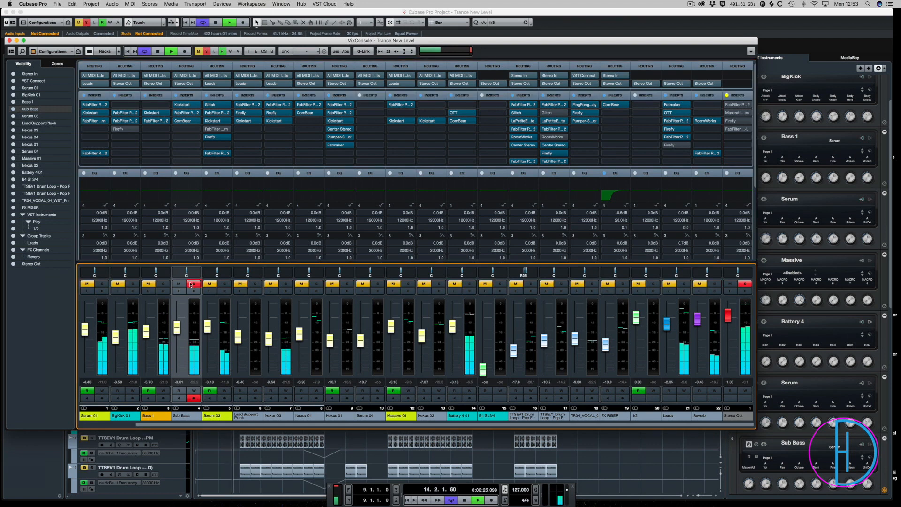
{"action": "left_click", "coordinate": [183, 122]}
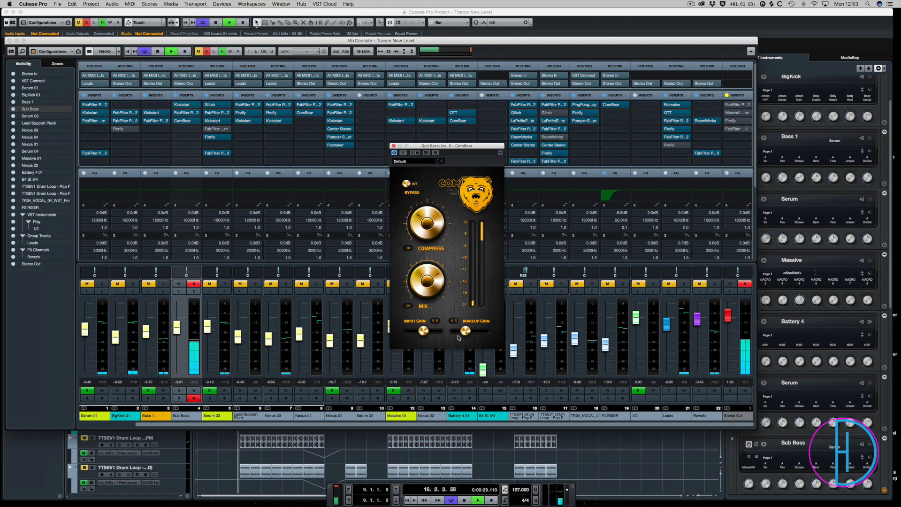
{"action": "left_click_drag", "start_coordinate": [459, 337], "coordinate": [458, 337]}
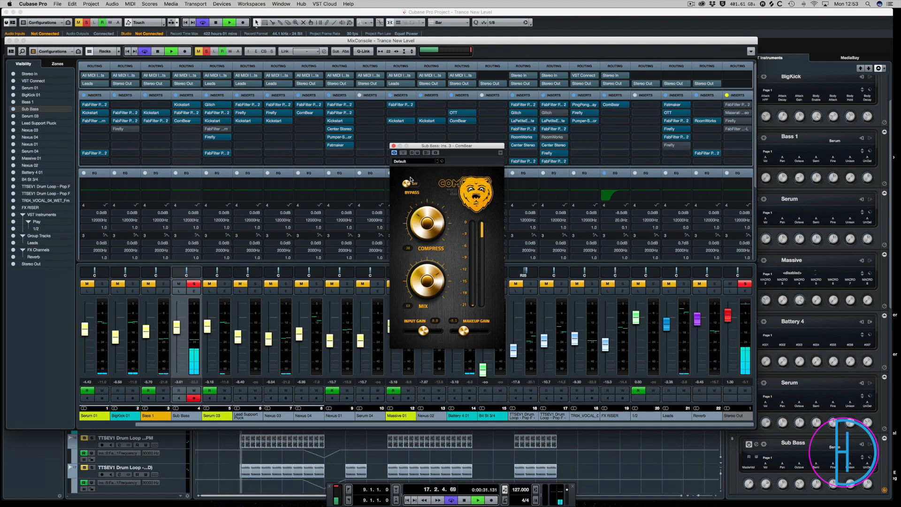
{"action": "left_click", "coordinate": [194, 284]}
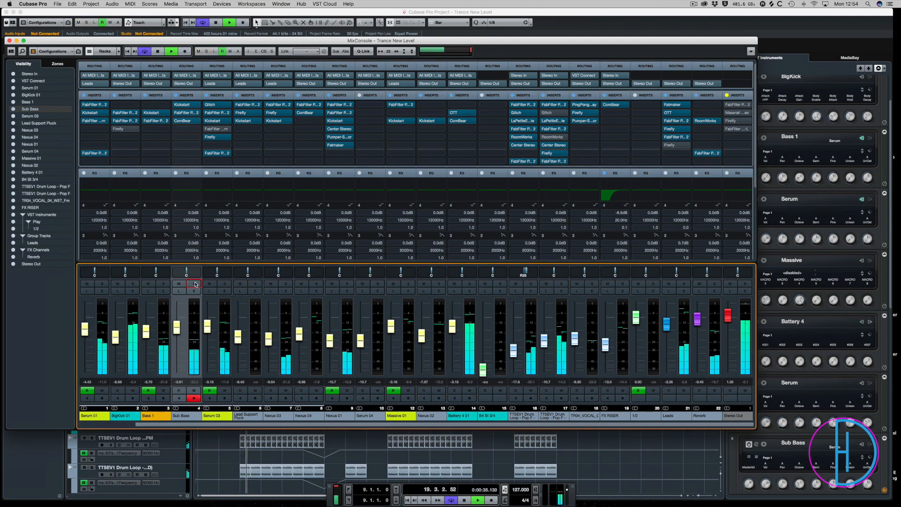
Close the MixConsole and play a short passage of the arrangement starting from bar 35
{"action": "key", "text": "F3"}
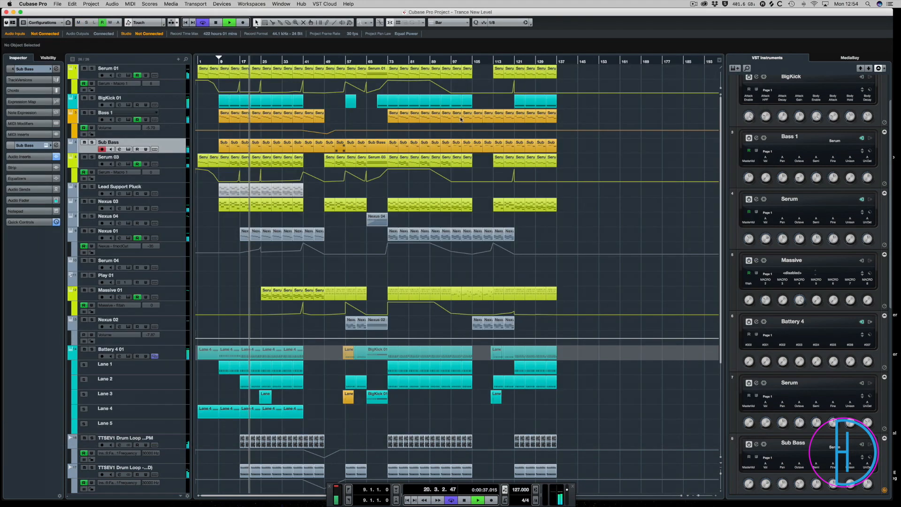
{"action": "key", "text": "space"}
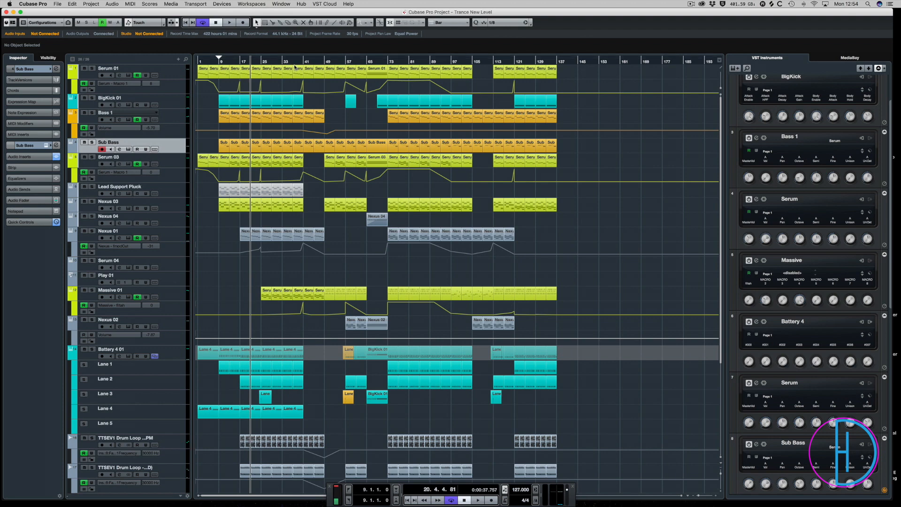
{"action": "left_click", "coordinate": [286, 61]}
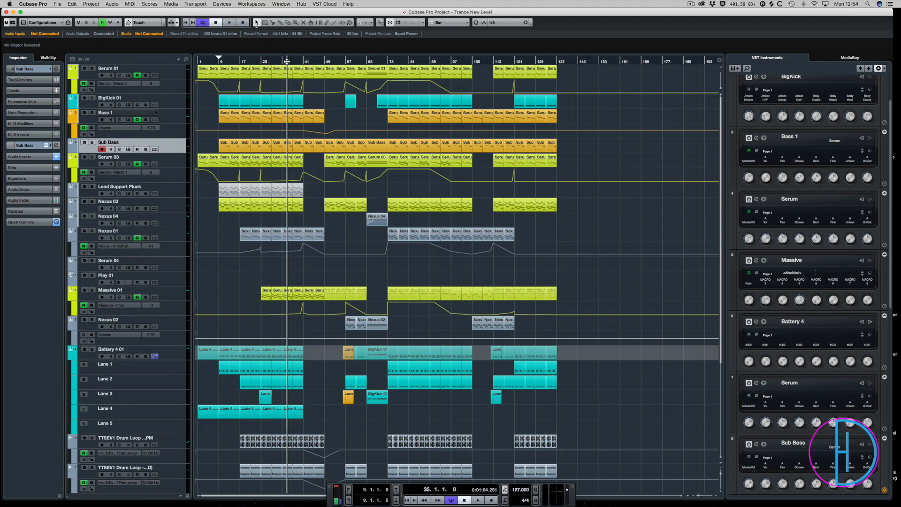
{"action": "key", "text": "space"}
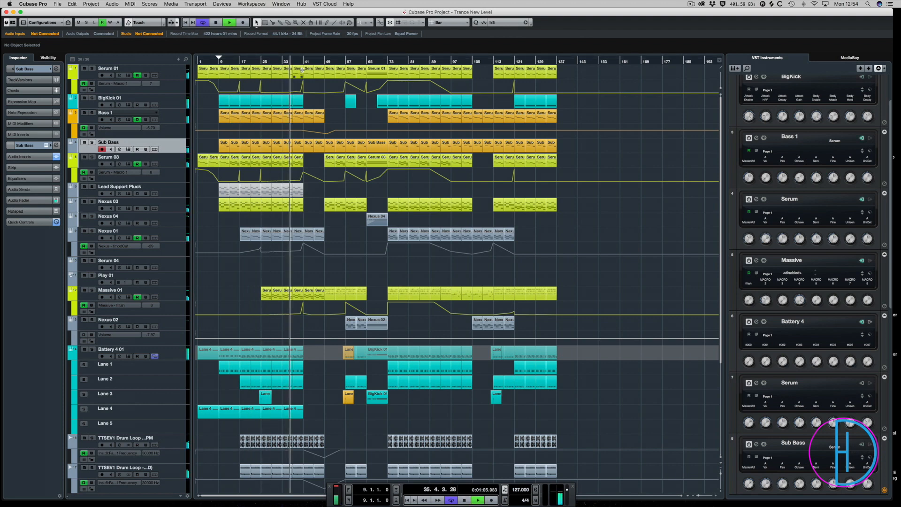
{"action": "key", "text": "space"}
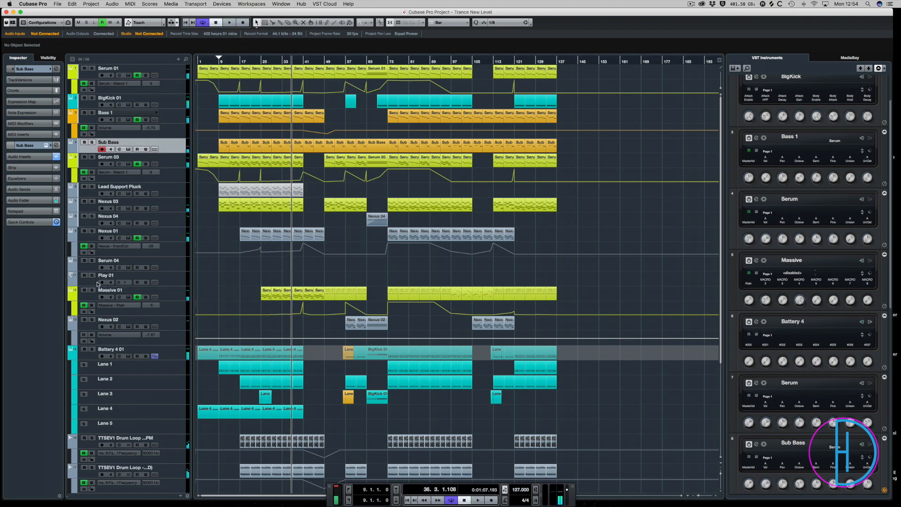
Solo the Serum 03 and Nexus 03 tracks in the arrangement
{"action": "key", "text": "space"}
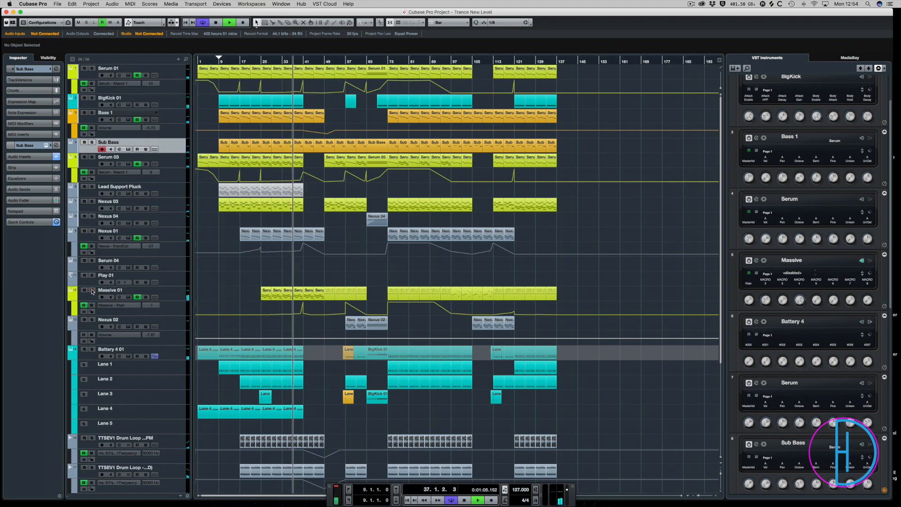
{"action": "key", "text": "space"}
{"action": "left_click", "coordinate": [92, 202]}
{"action": "key", "text": "space"}
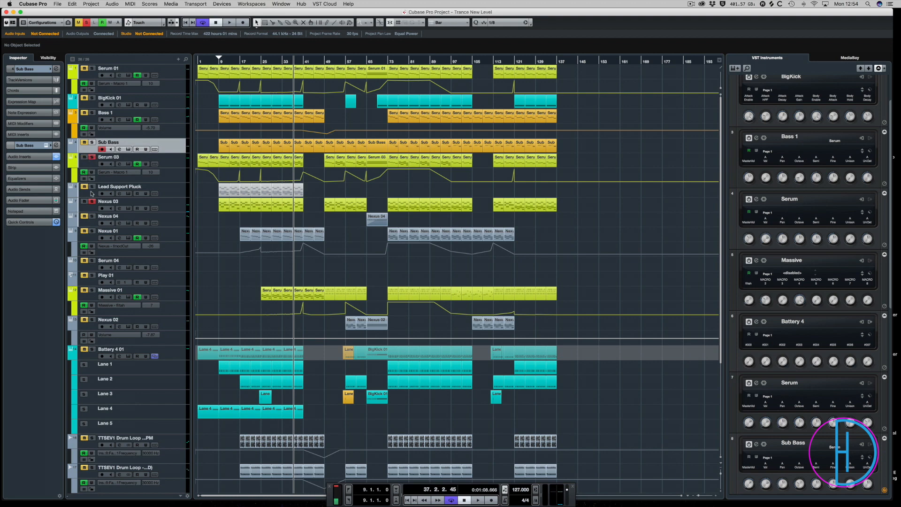
Play the soloed tracks from bar 37, clear the solos, and continue playback with the full mix
{"action": "key", "text": "space"}
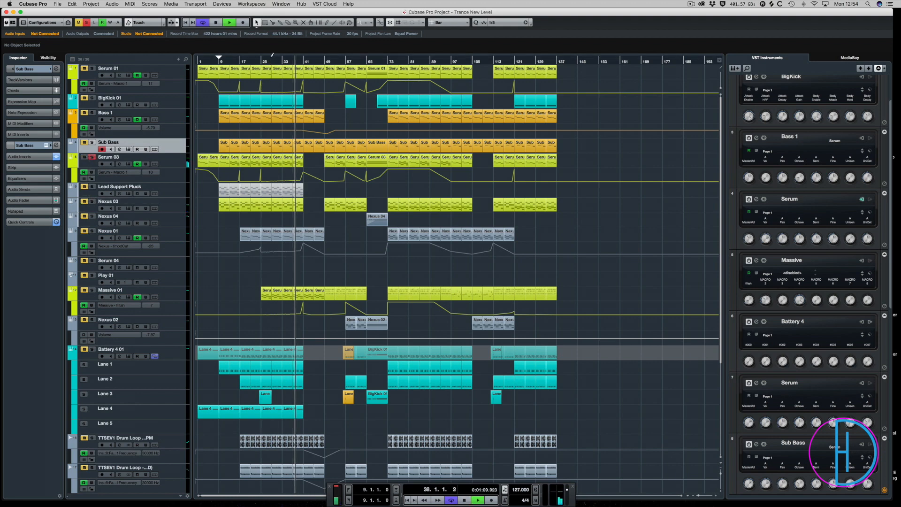
{"action": "key", "text": "space"}
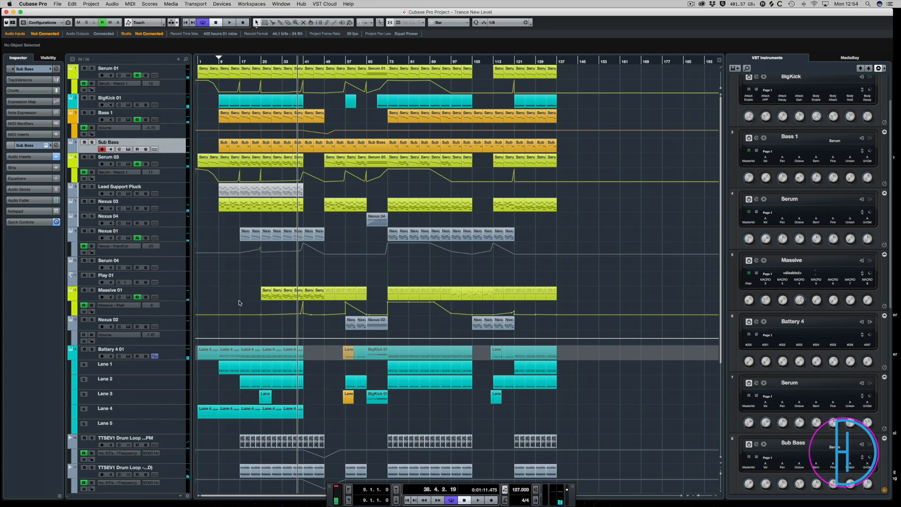
{"action": "key", "text": "space"}
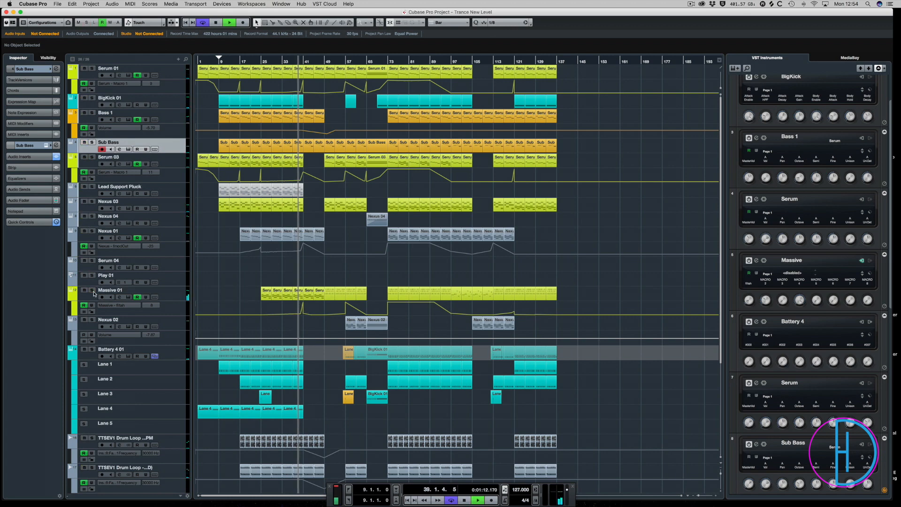
Solo the Nexus 01 track, move the playhead back to about bar 22, and clear the solo for full-mix playback
{"action": "scroll", "coordinate": [247, 387], "scroll_direction": "down", "scroll_amount": 5}
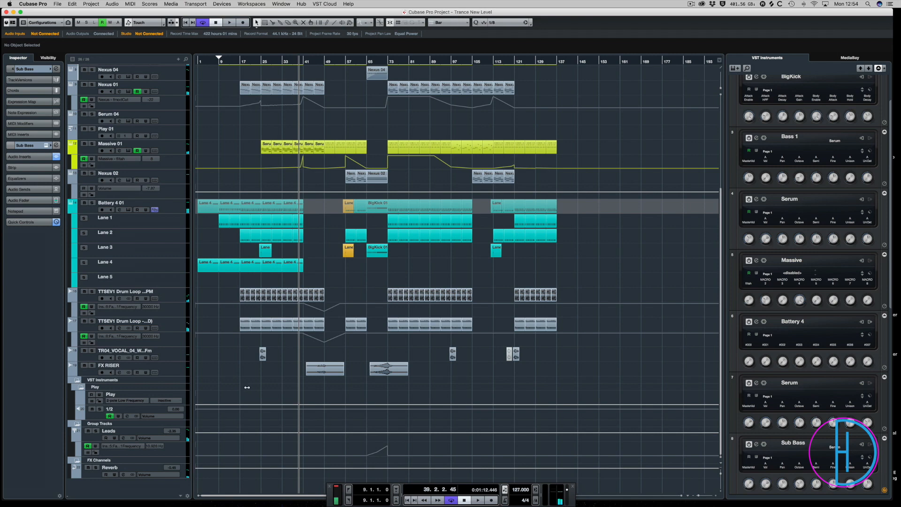
{"action": "scroll", "coordinate": [247, 388], "scroll_direction": "up", "scroll_amount": 5}
{"action": "left_click", "coordinate": [92, 231]}
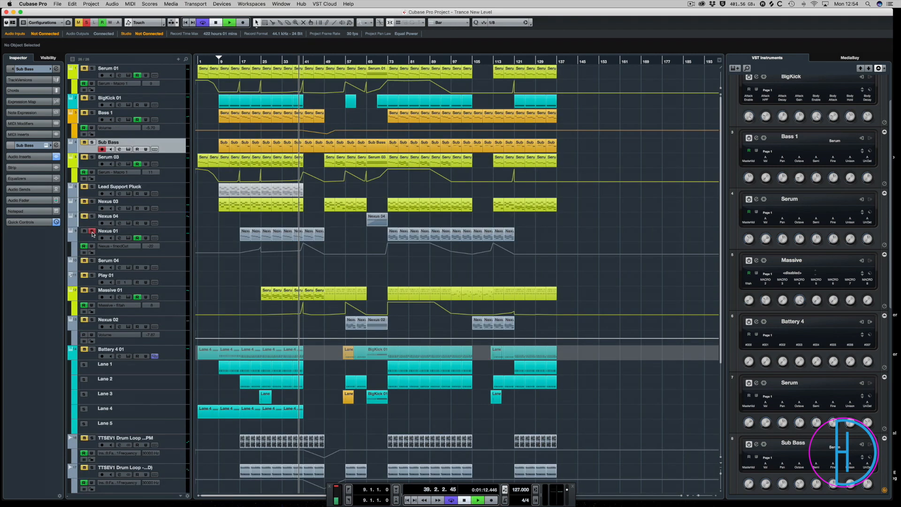
{"action": "left_click", "coordinate": [257, 61]}
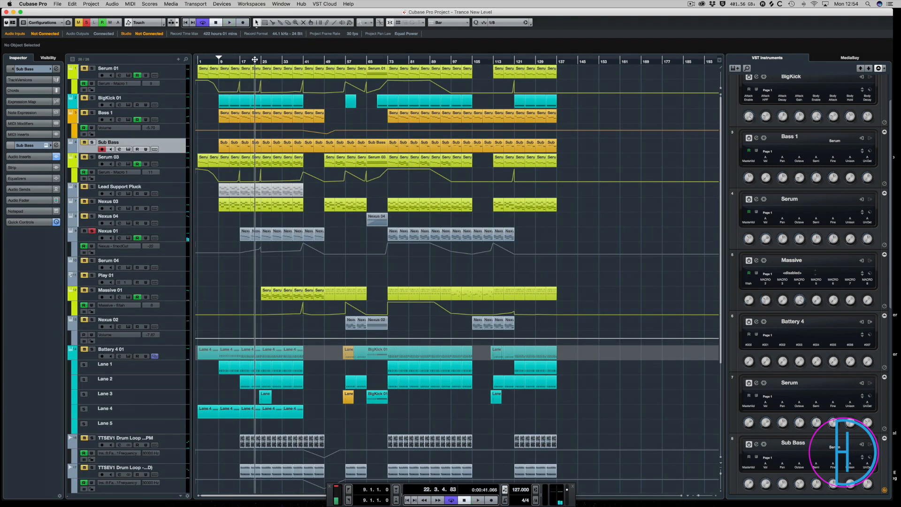
{"action": "left_click", "coordinate": [86, 23]}
{"action": "key", "text": "space"}
In the MixConsole, bypass the Fatmaker insert on the Nexus 01 channel while it is soloed, and unsolo it
{"action": "key", "text": "F3"}
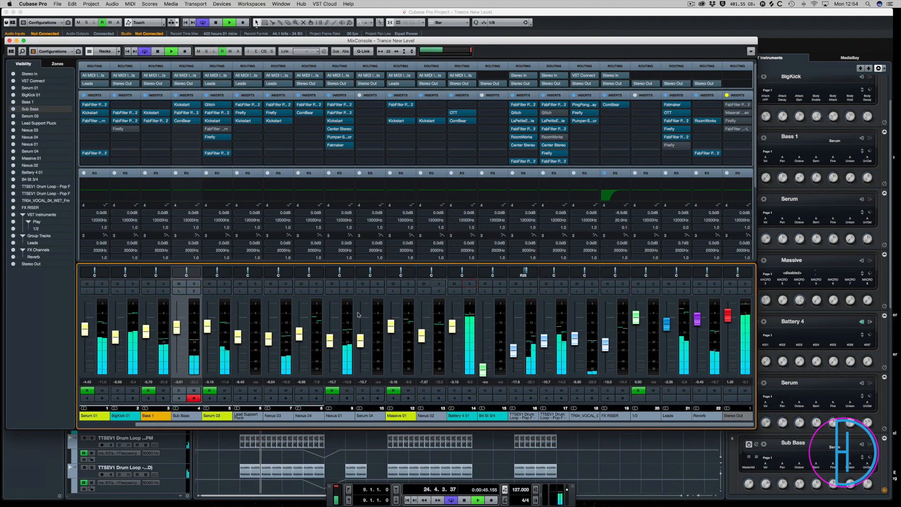
{"action": "left_click", "coordinate": [347, 283]}
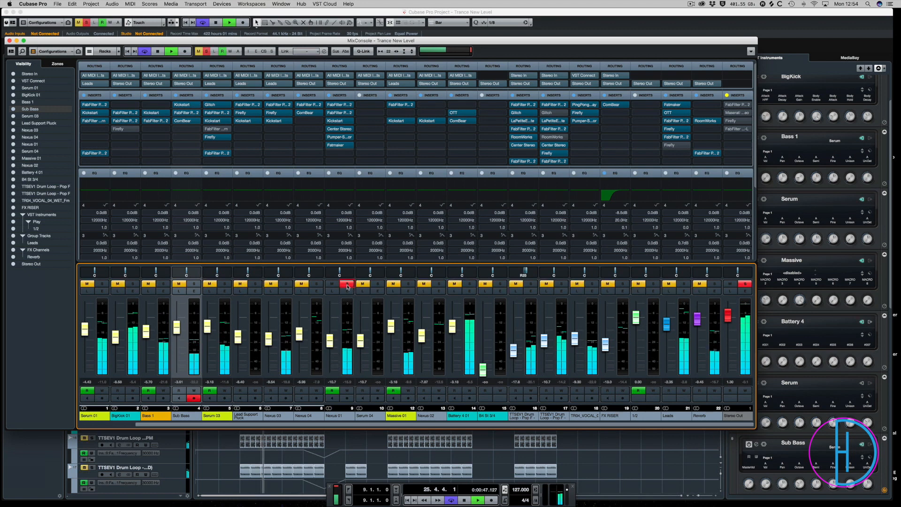
{"action": "left_click", "coordinate": [329, 146]}
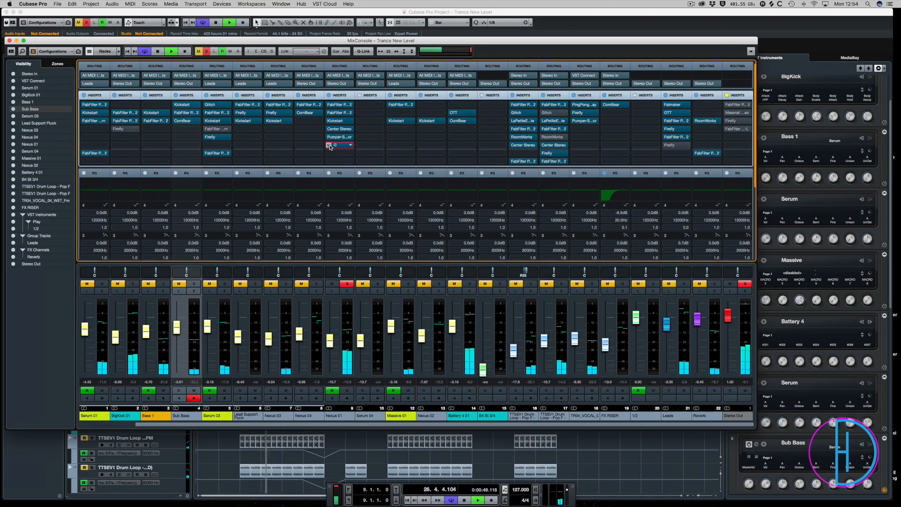
{"action": "left_click", "coordinate": [329, 145]}
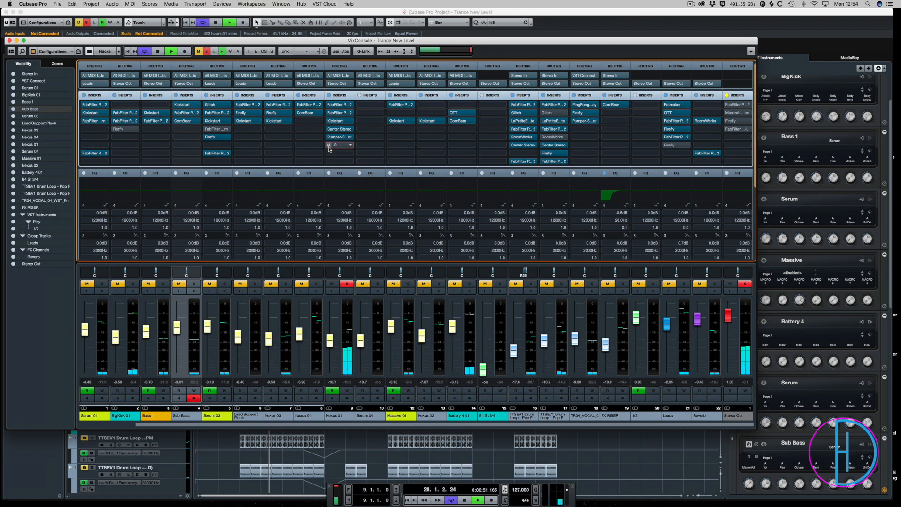
{"action": "left_click", "coordinate": [346, 284]}
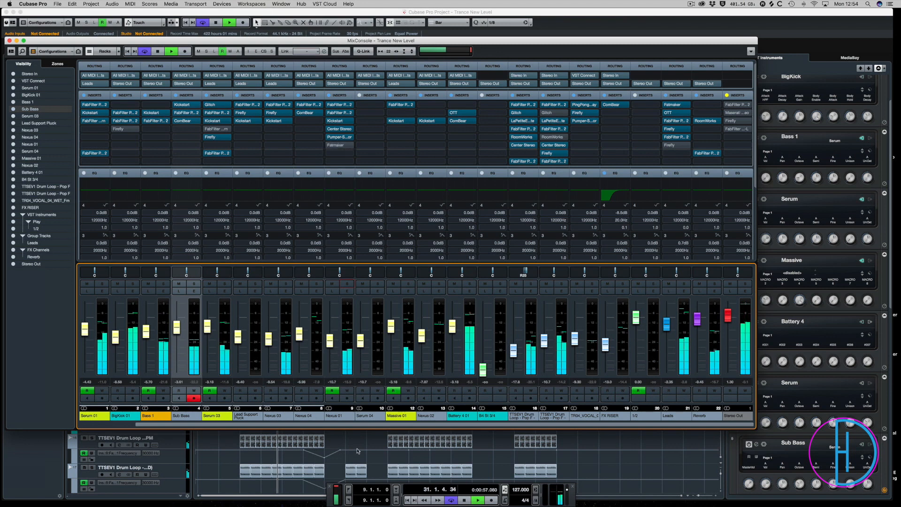
{"action": "key", "text": "F3"}
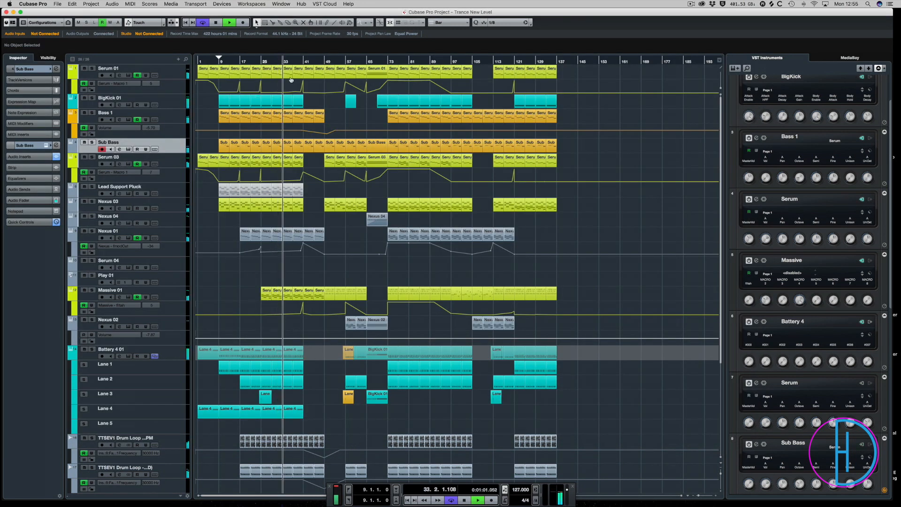
Mute the TR04_VOCAL_04 track while playing from bar 40, and check the channel levels in the MixConsole
{"action": "key", "text": "space"}
{"action": "left_click", "coordinate": [301, 61]}
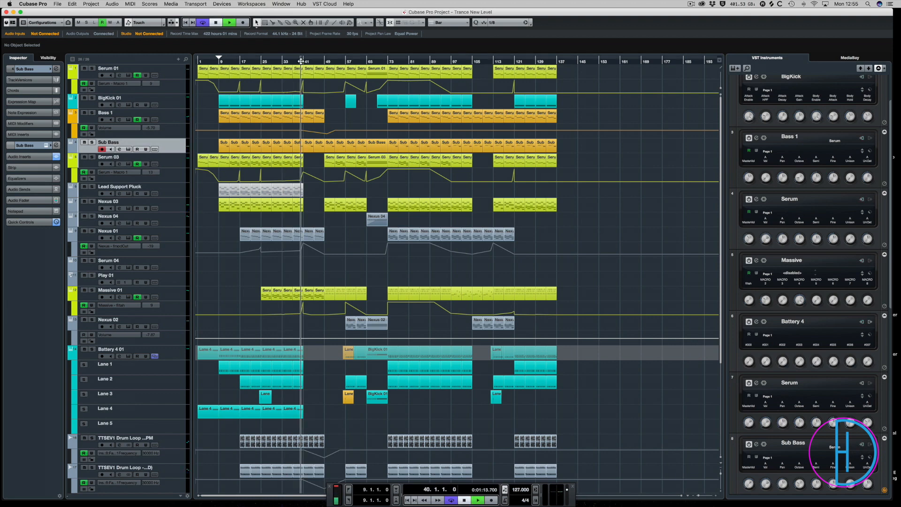
{"action": "key", "text": "space"}
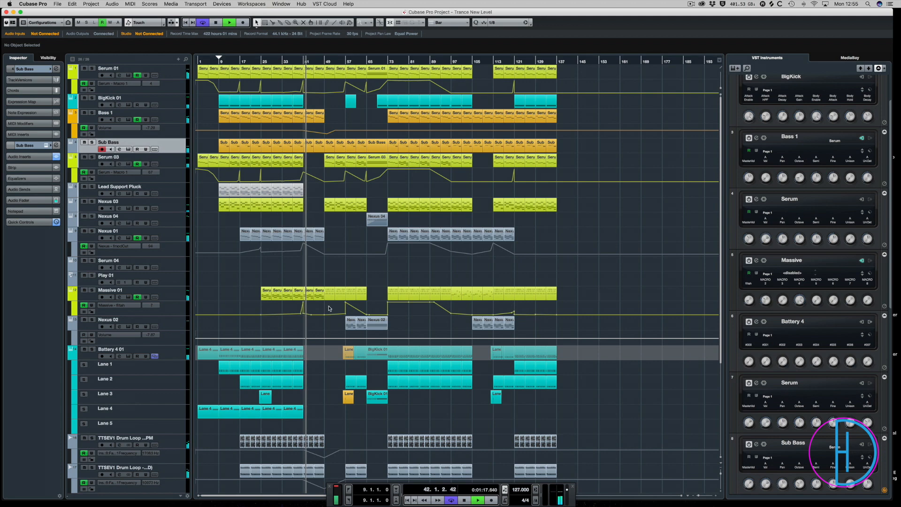
{"action": "scroll", "coordinate": [329, 309], "scroll_direction": "down", "scroll_amount": 3}
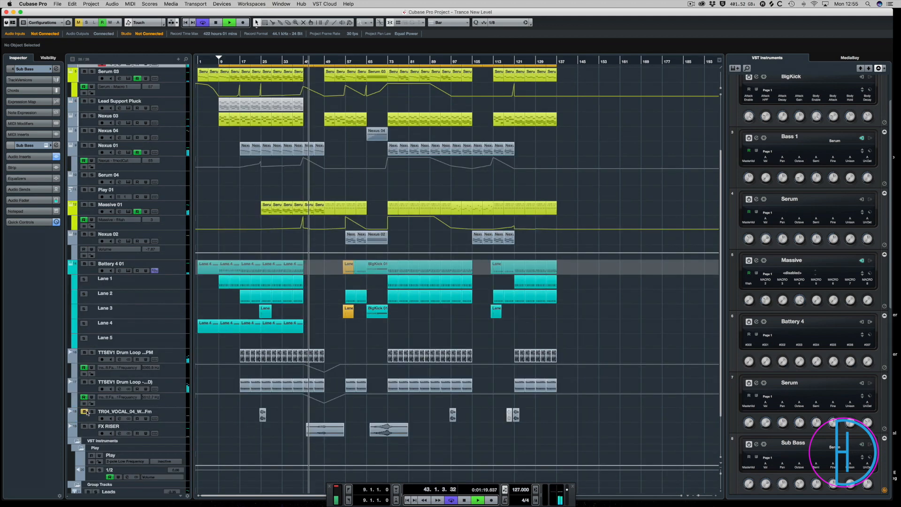
{"action": "scroll", "coordinate": [434, 203], "scroll_direction": "up", "scroll_amount": 3}
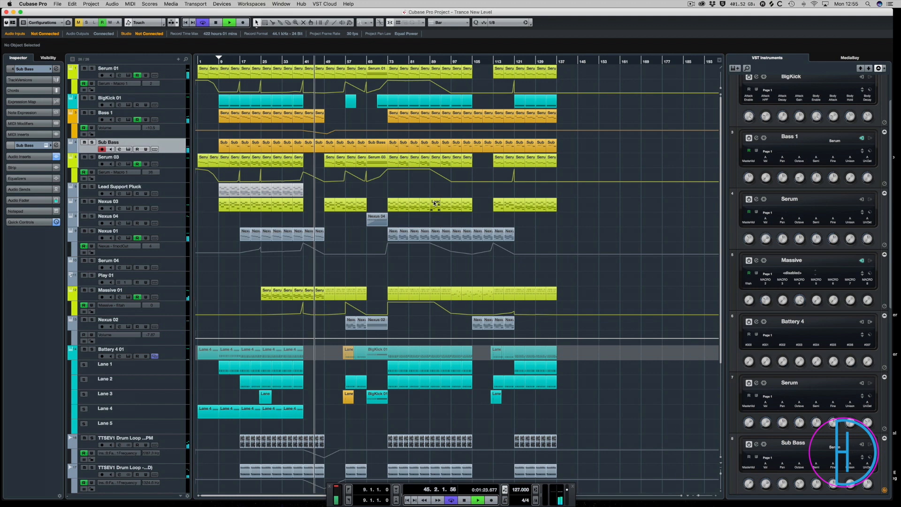
{"action": "key", "text": "F3"}
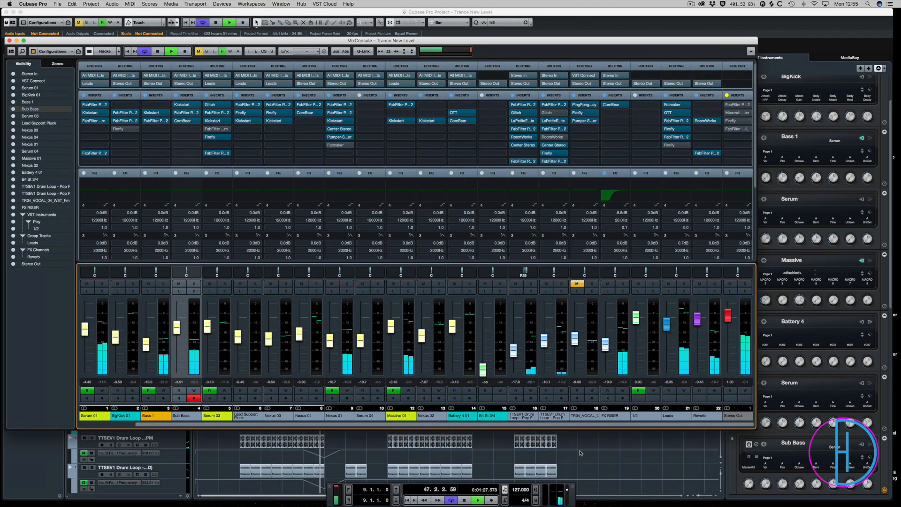
{"action": "key", "text": "F3"}
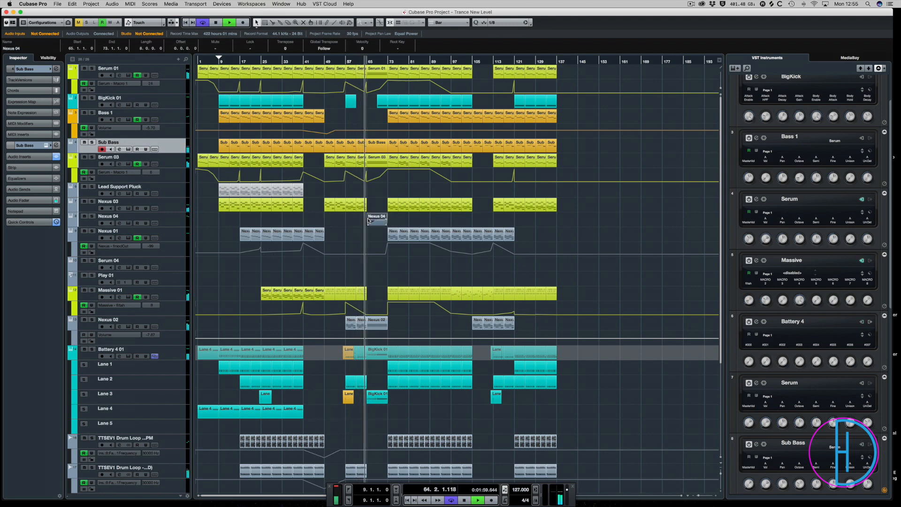
Solo the Nexus 04 channel, raise the low-cut frequency slightly in its FabFilter Pro-Q 2, and unsolo it
{"action": "key", "text": "F3"}
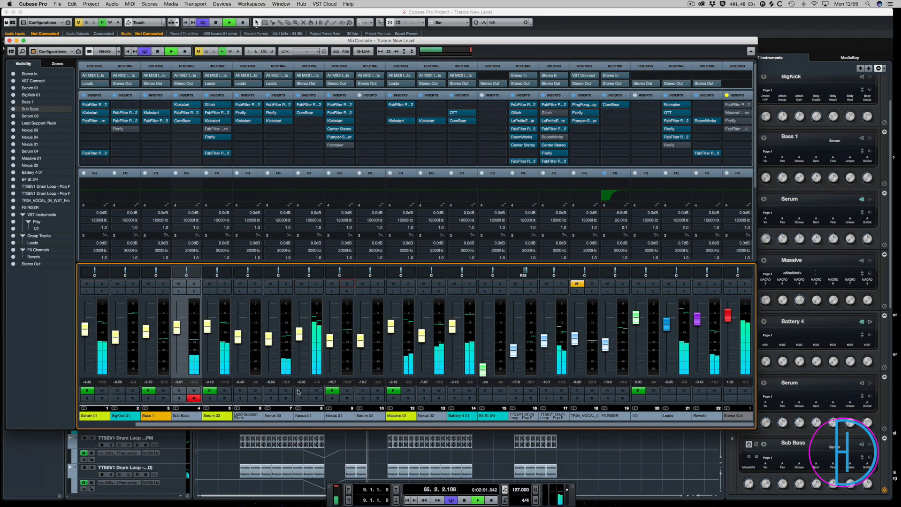
{"action": "left_click", "coordinate": [318, 284]}
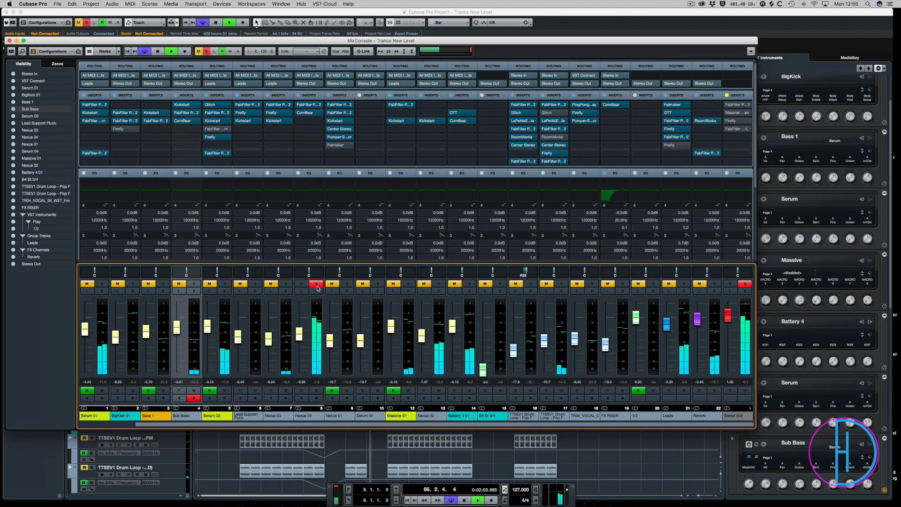
{"action": "left_click", "coordinate": [305, 105]}
{"action": "left_click_drag", "start_coordinate": [350, 289], "coordinate": [360, 290]}
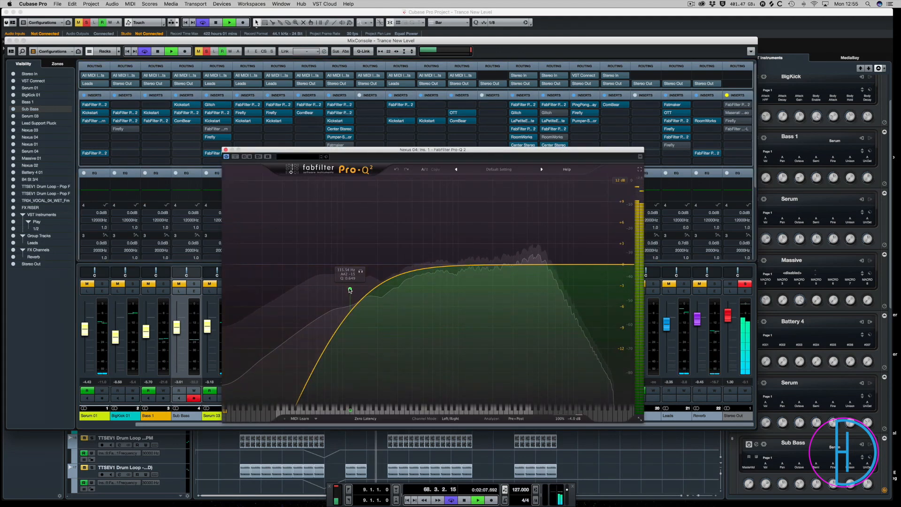
{"action": "key", "text": "super+w"}
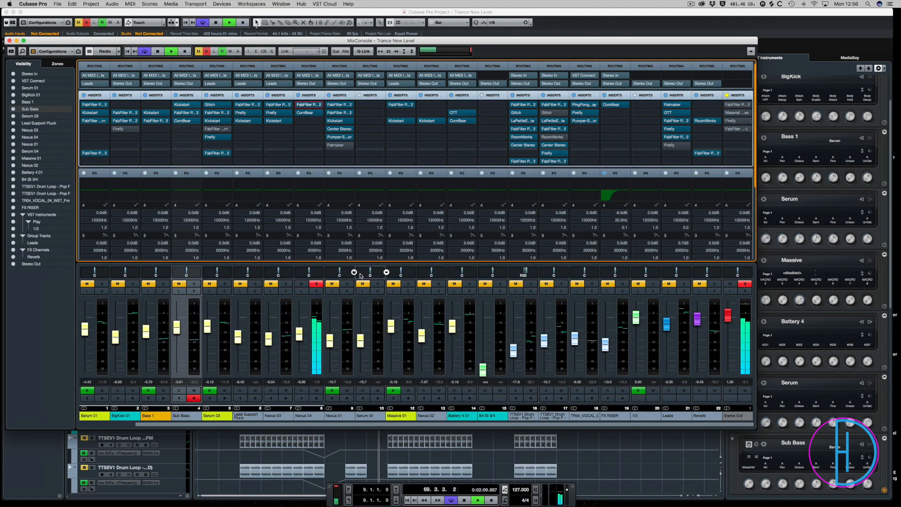
{"action": "left_click", "coordinate": [321, 285]}
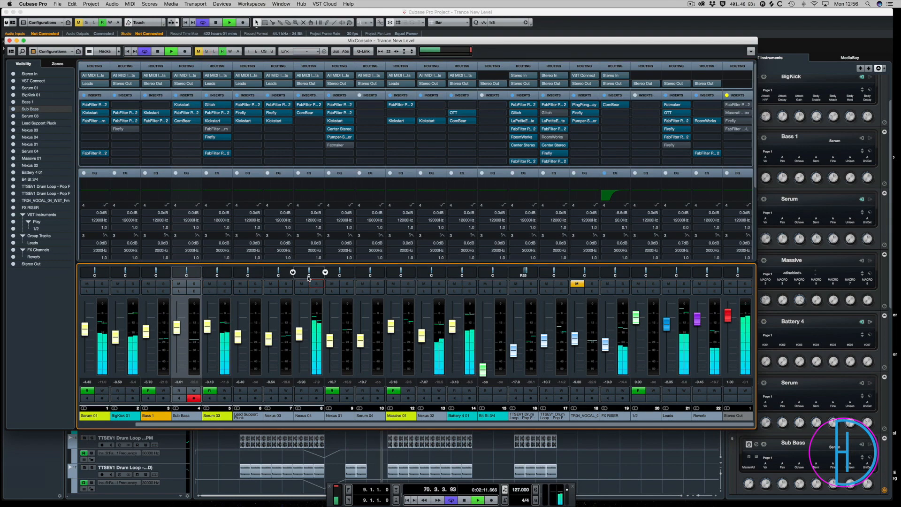
{"action": "key", "text": "F3"}
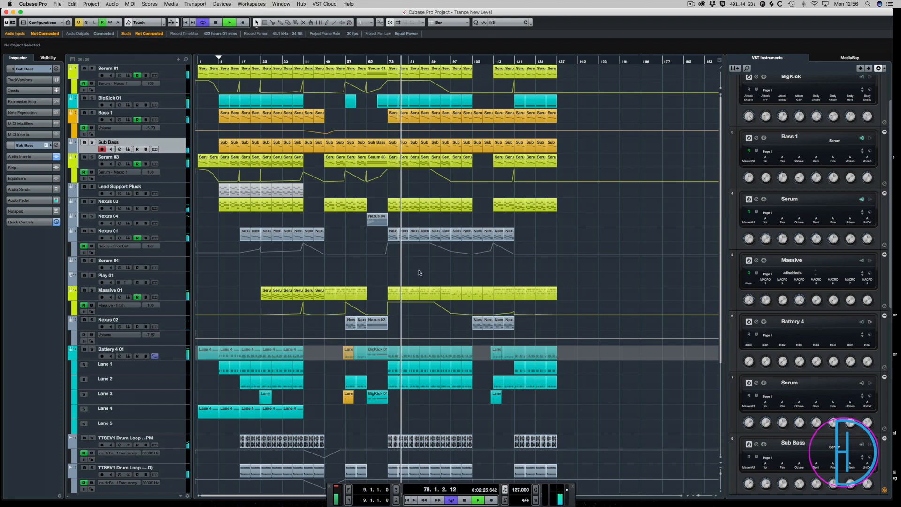
Reopen the MixConsole and briefly audition the Battery 4 01 channel in solo
{"action": "key", "text": "F3"}
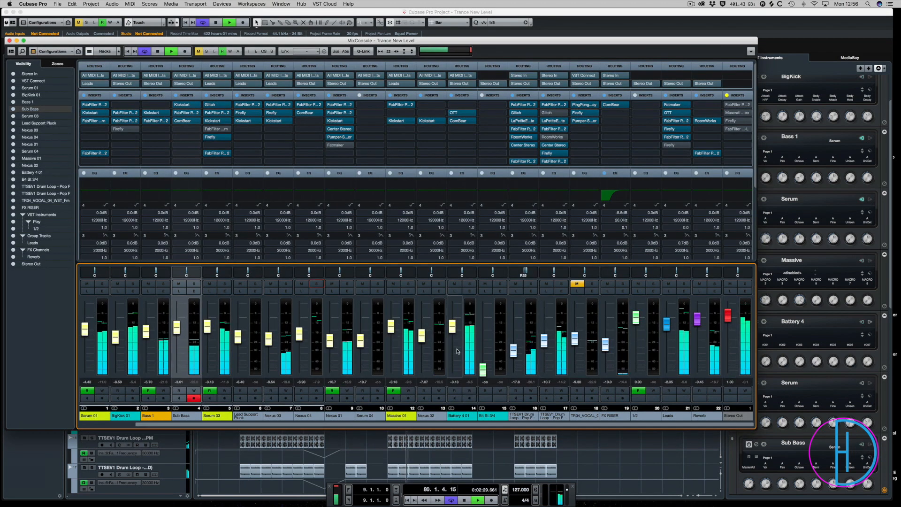
{"action": "left_click", "coordinate": [473, 284]}
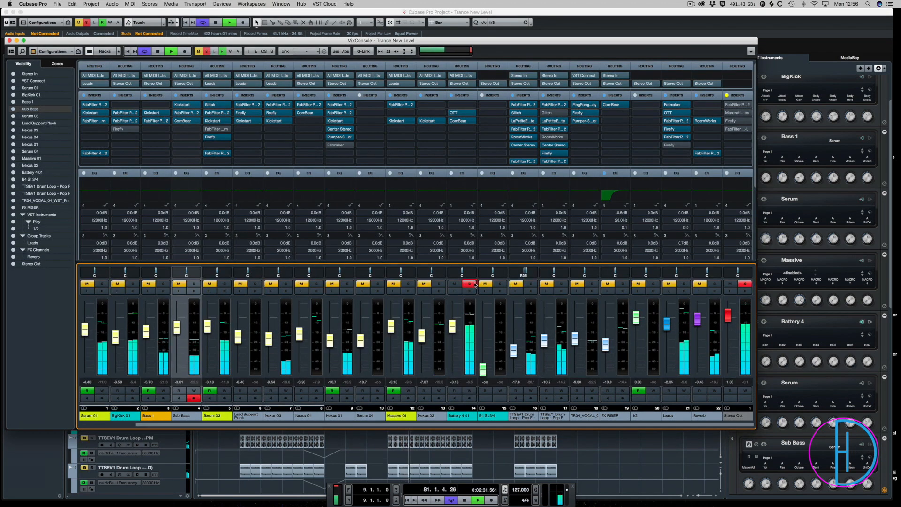
{"action": "left_click", "coordinate": [474, 284]}
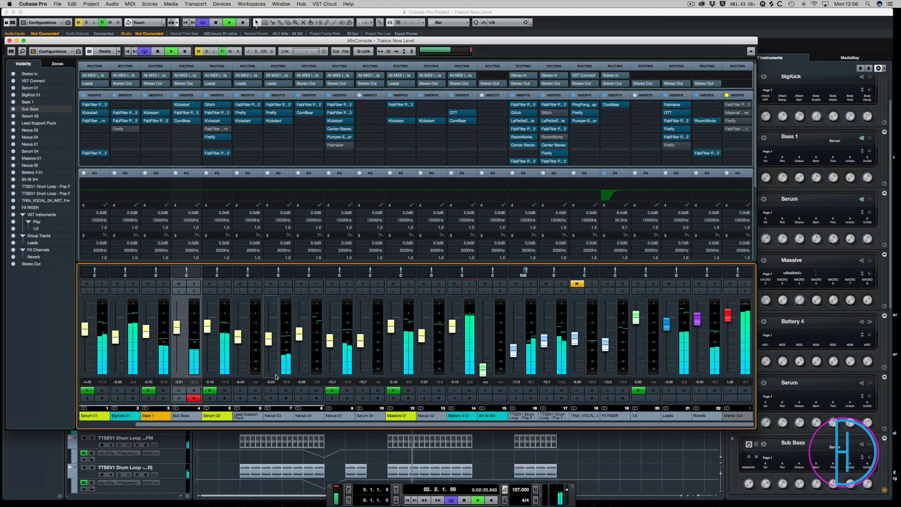
Inspect the OTT insert on the Battery 4 01 channel and lower the channel's fader to -7.15 dB
{"action": "left_click", "coordinate": [458, 113]}
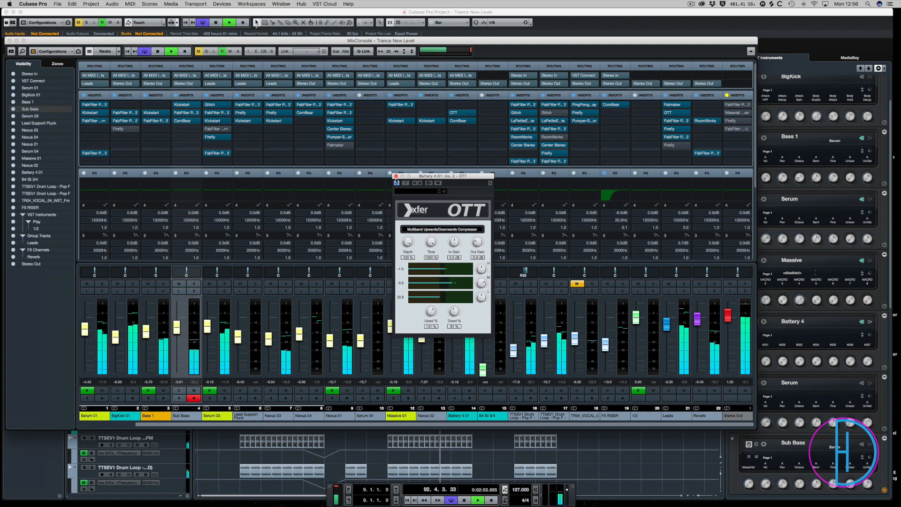
{"action": "left_click", "coordinate": [455, 331]}
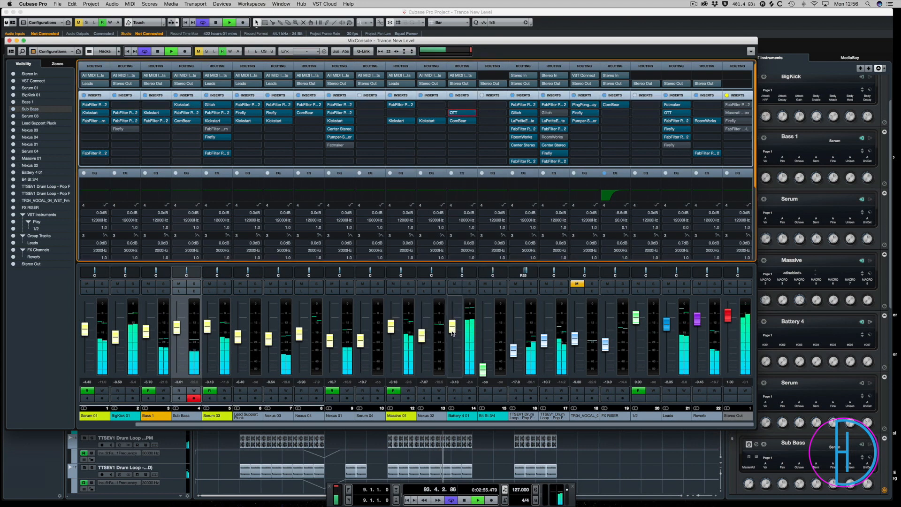
{"action": "left_click_drag", "start_coordinate": [453, 333], "coordinate": [453, 335]}
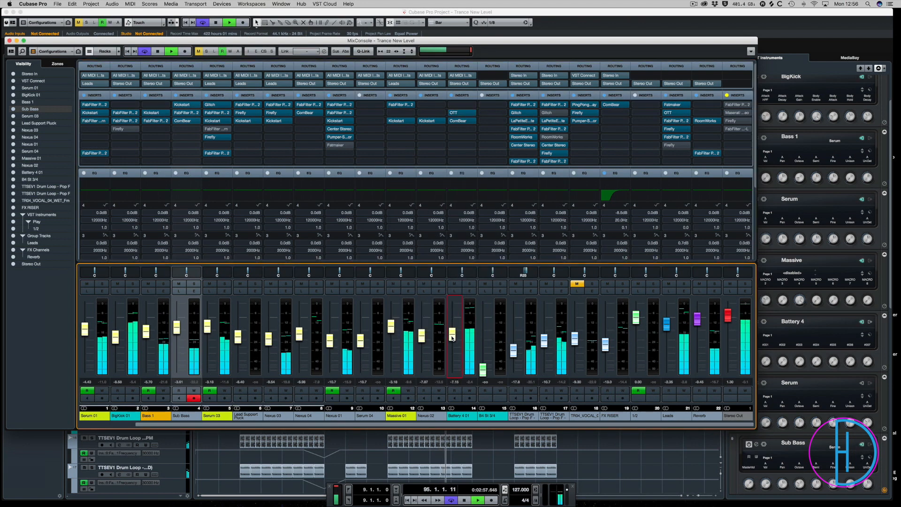
{"action": "key", "text": "F3"}
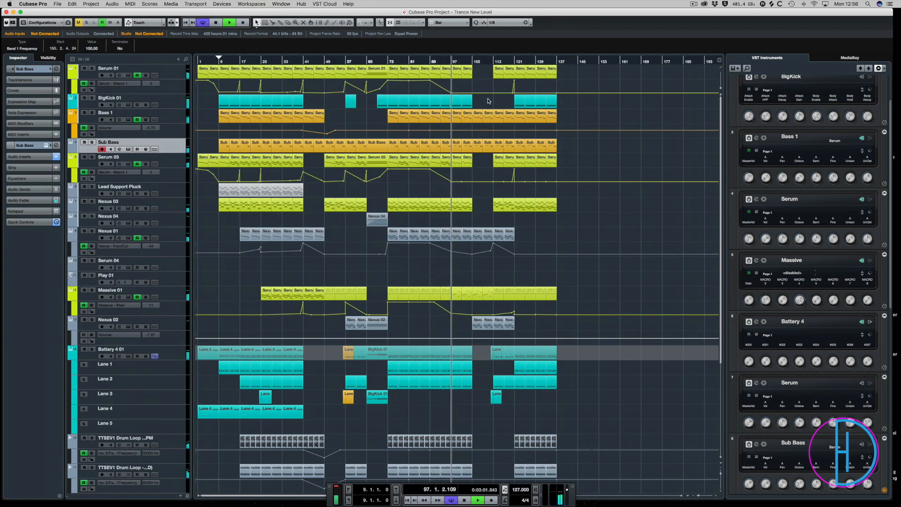
Save the project and skip playback ahead to about bar 113 in the arrangement
{"action": "key", "text": "super+s"}
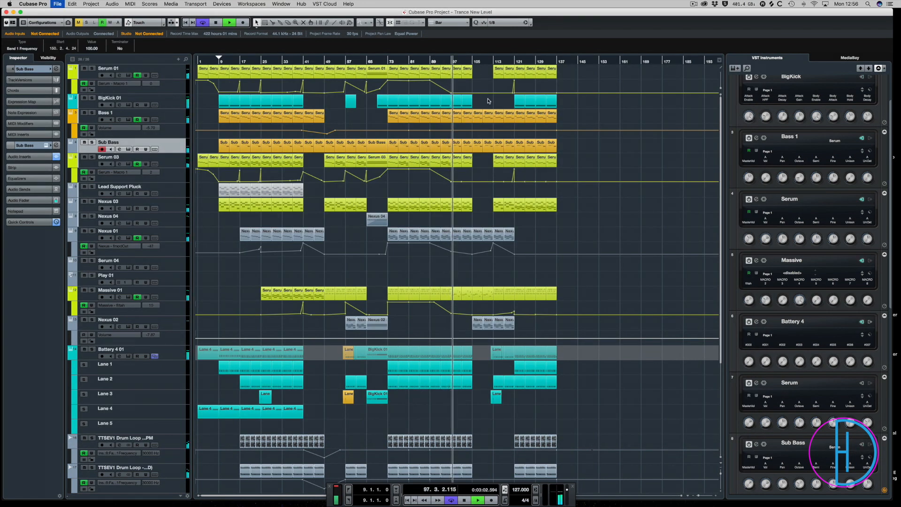
{"action": "scroll", "coordinate": [488, 101], "scroll_direction": "right", "scroll_amount": 3}
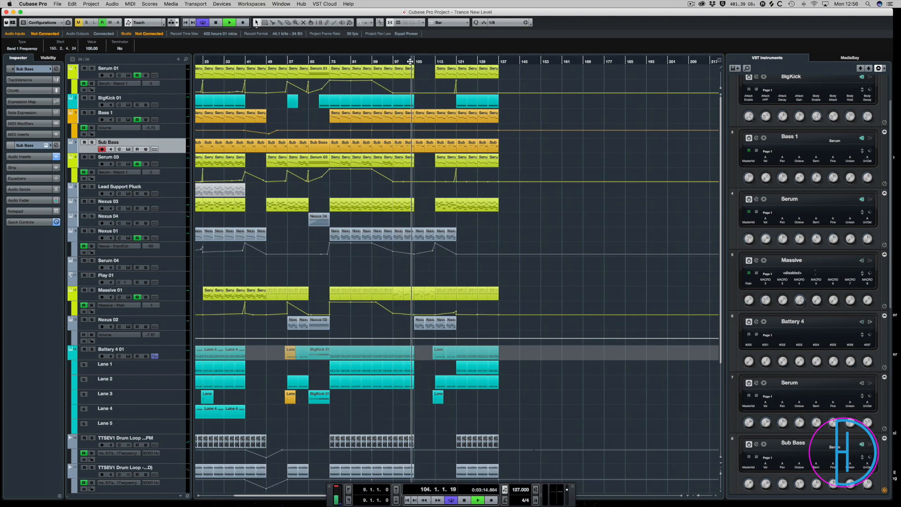
{"action": "key", "text": "super+s"}
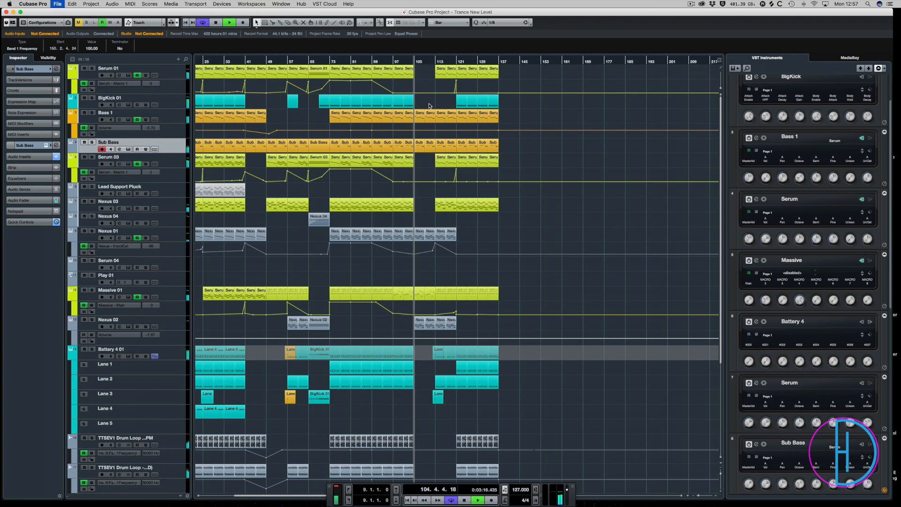
{"action": "left_click", "coordinate": [436, 62]}
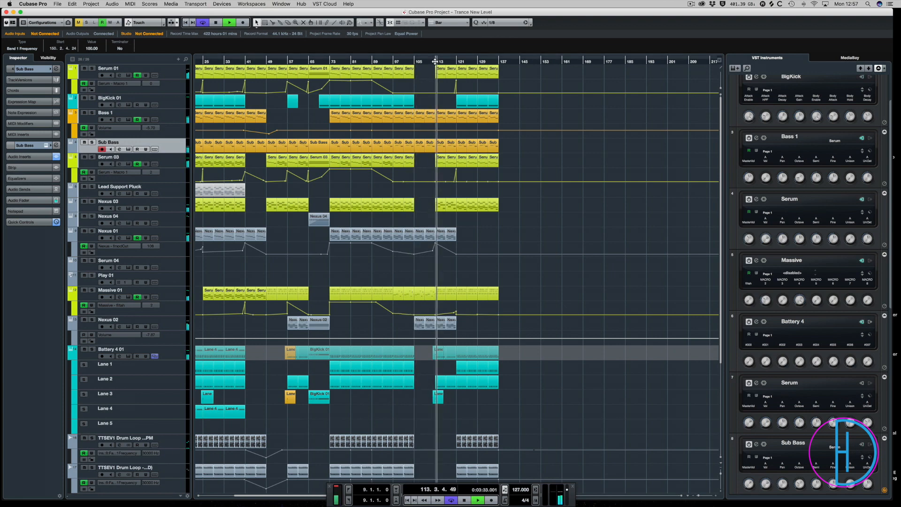
Audition the arrangement at several points, from about bar 121 back to bar 57 and forward to about bar 100
{"action": "left_click", "coordinate": [454, 62]}
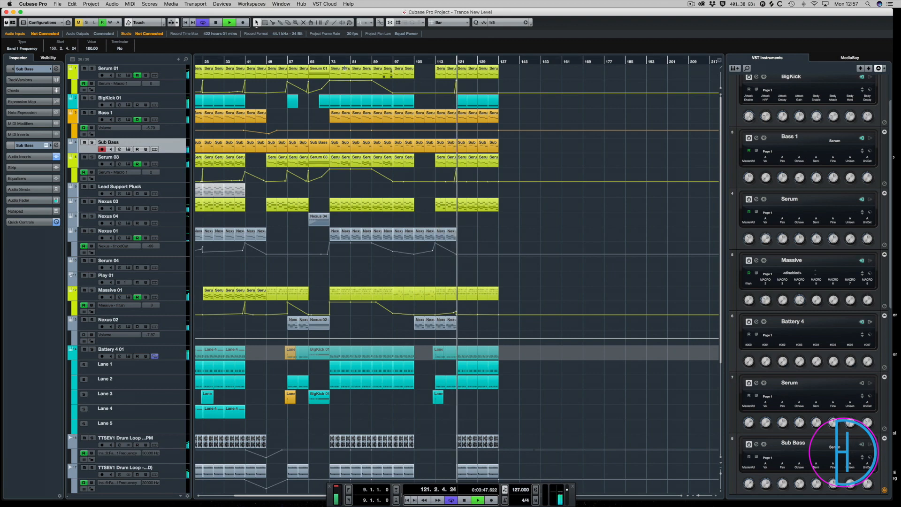
{"action": "left_click", "coordinate": [289, 62]}
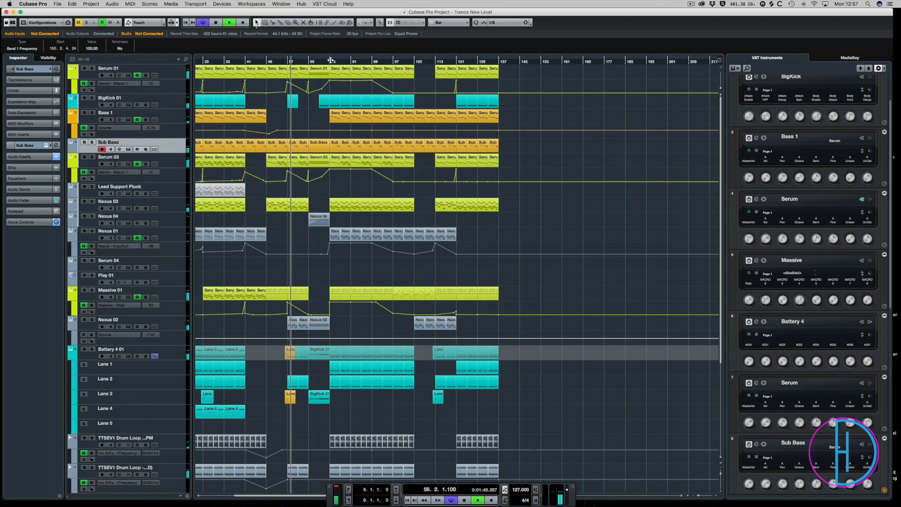
{"action": "left_click", "coordinate": [348, 60]}
{"action": "left_click", "coordinate": [380, 60]}
{"action": "left_click", "coordinate": [400, 60]}
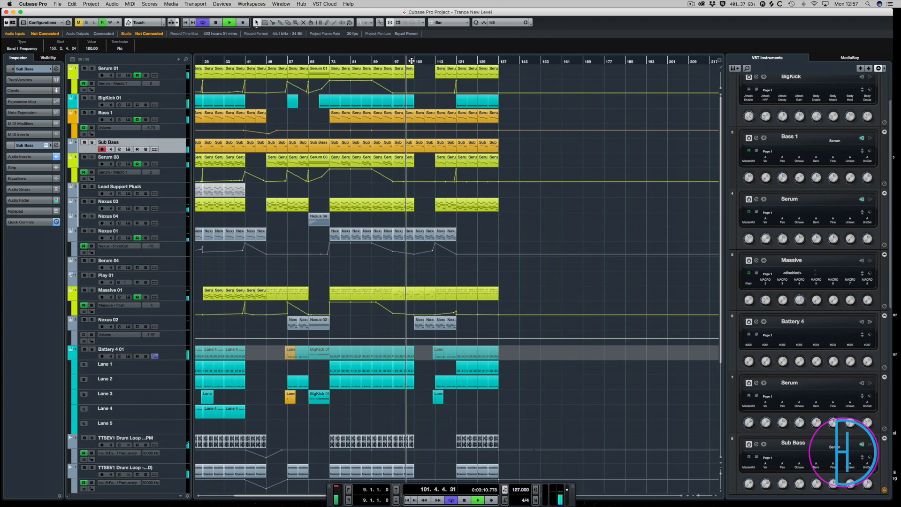
Play the transition from about bar 103 into the following breakdown twice, stopping playback after each pass
{"action": "left_click", "coordinate": [411, 61]}
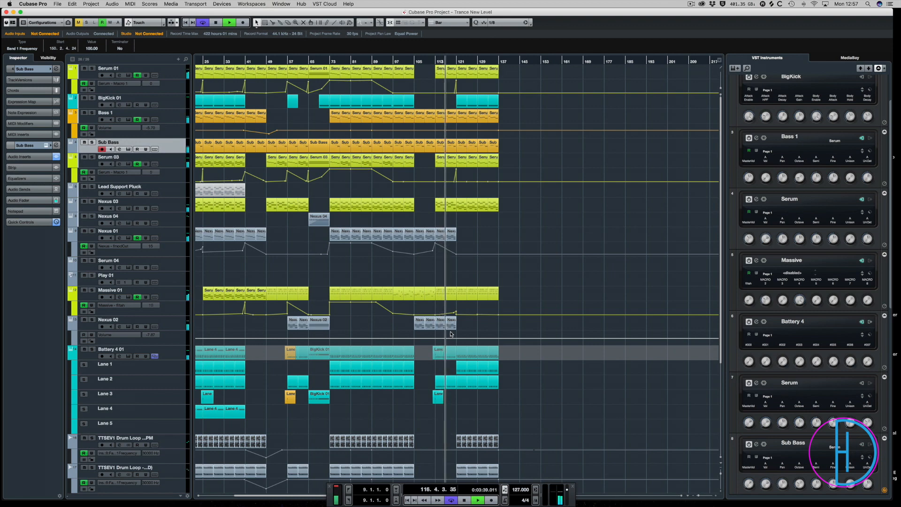
{"action": "key", "text": "space"}
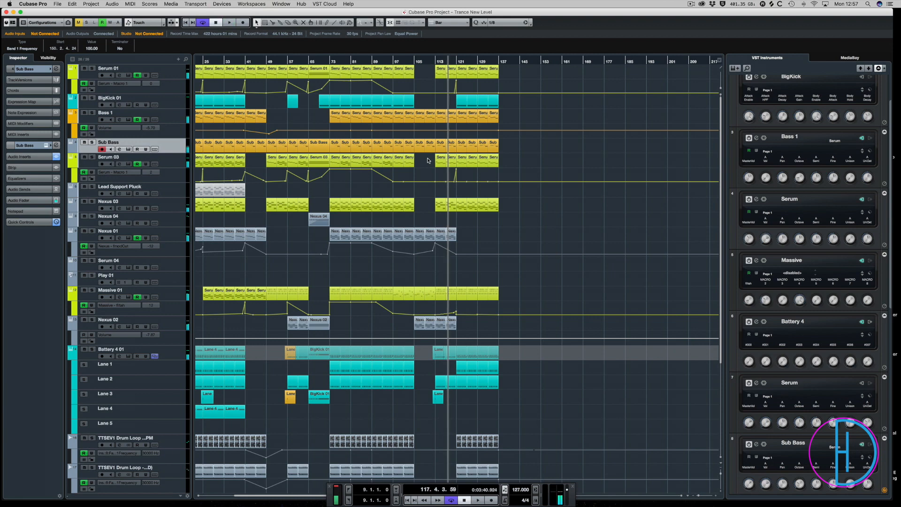
{"action": "left_click", "coordinate": [411, 60]}
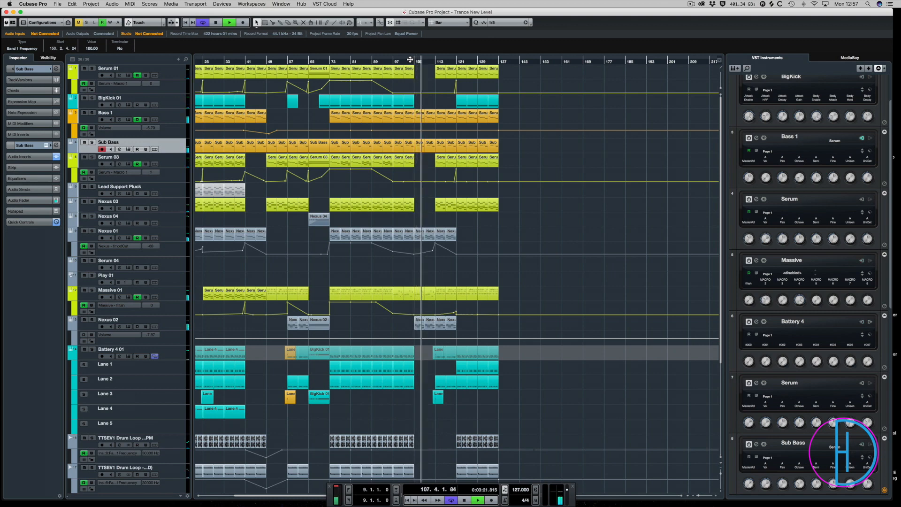
{"action": "key", "text": "space"}
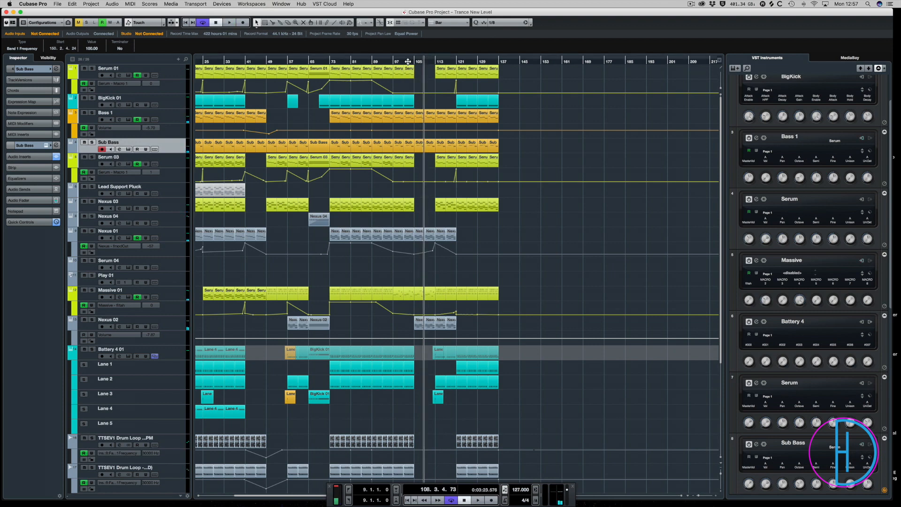
Locate the playhead at bar 103 and check the Stereo Out channel's inserts in the MixConsole
{"action": "left_click", "coordinate": [408, 60]}
{"action": "key", "text": "F3"}
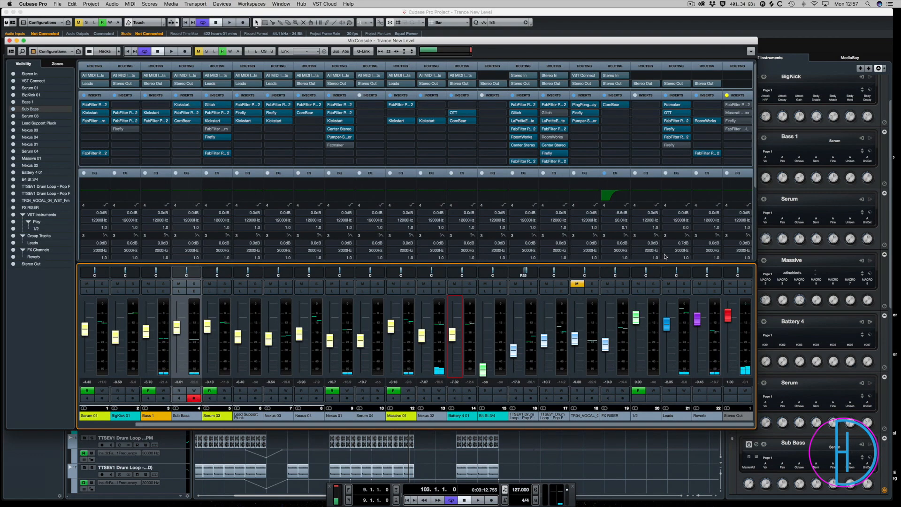
{"action": "left_click", "coordinate": [727, 96]}
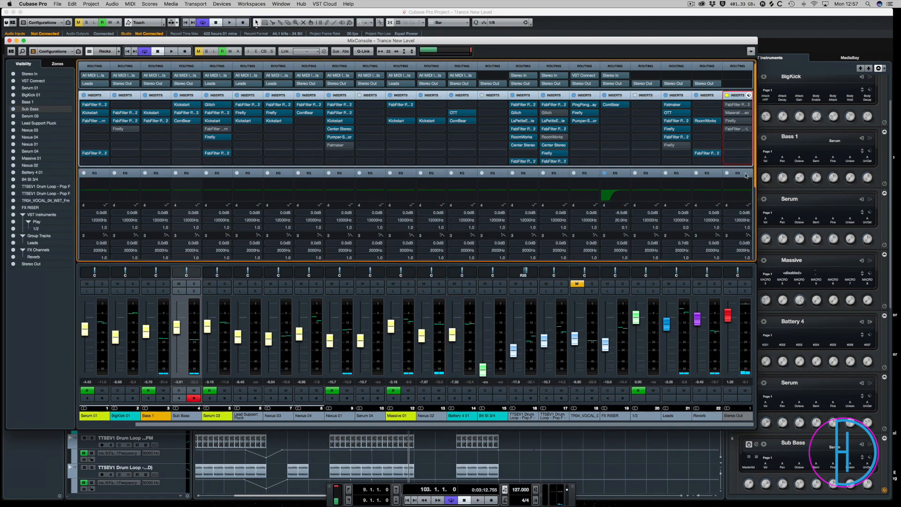
{"action": "key", "text": "F3"}
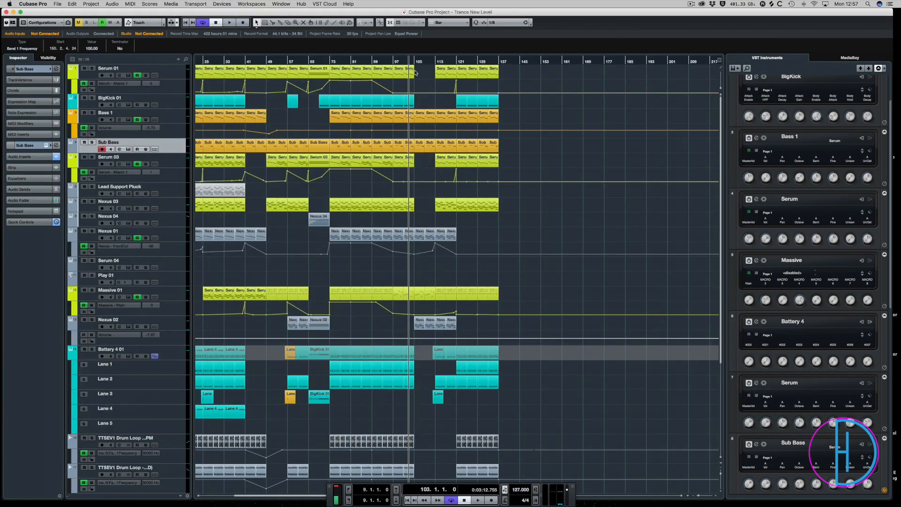
Play the transition into bar 105, stop, and briefly solo the Nexus 02 track
{"action": "left_click", "coordinate": [406, 61]}
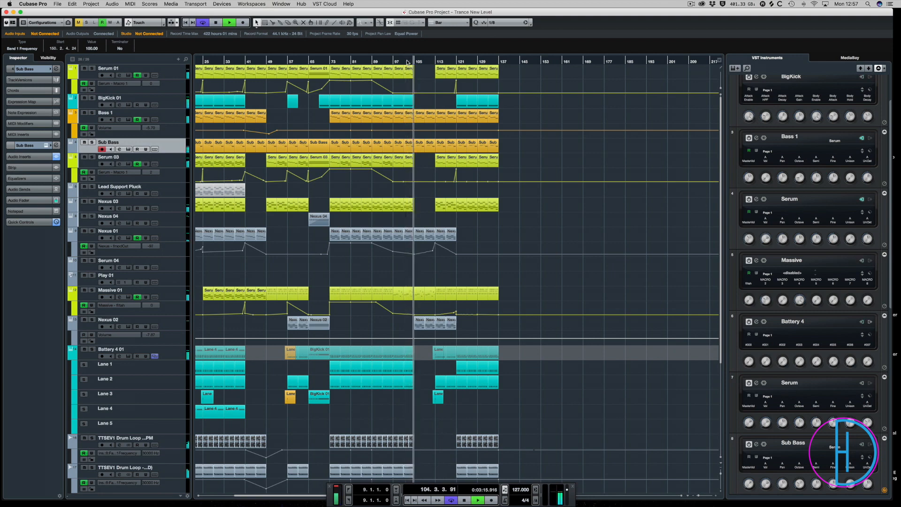
{"action": "key", "text": "space"}
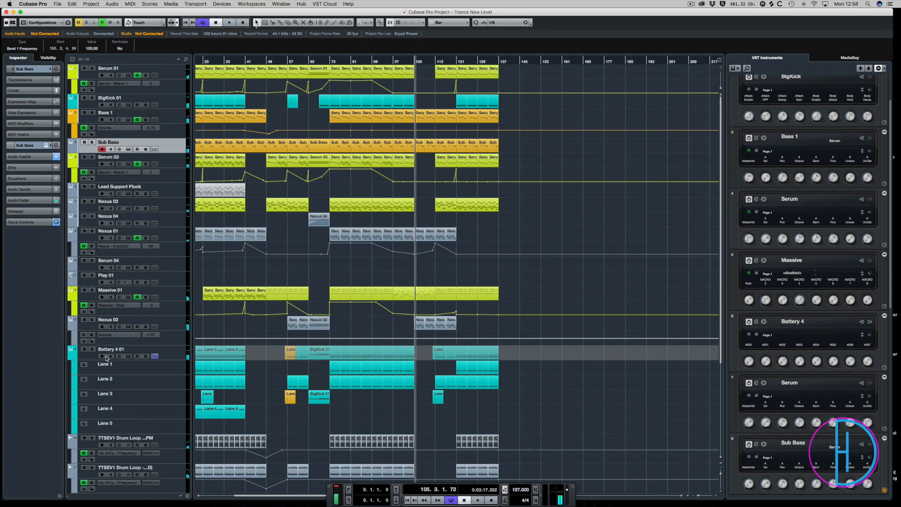
{"action": "left_click", "coordinate": [92, 320]}
{"action": "key", "text": "space"}
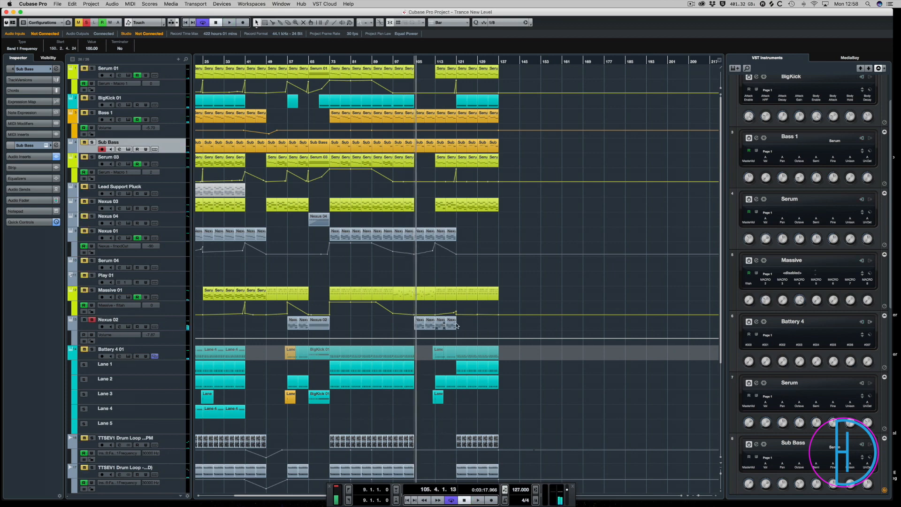
{"action": "left_click", "coordinate": [92, 320]}
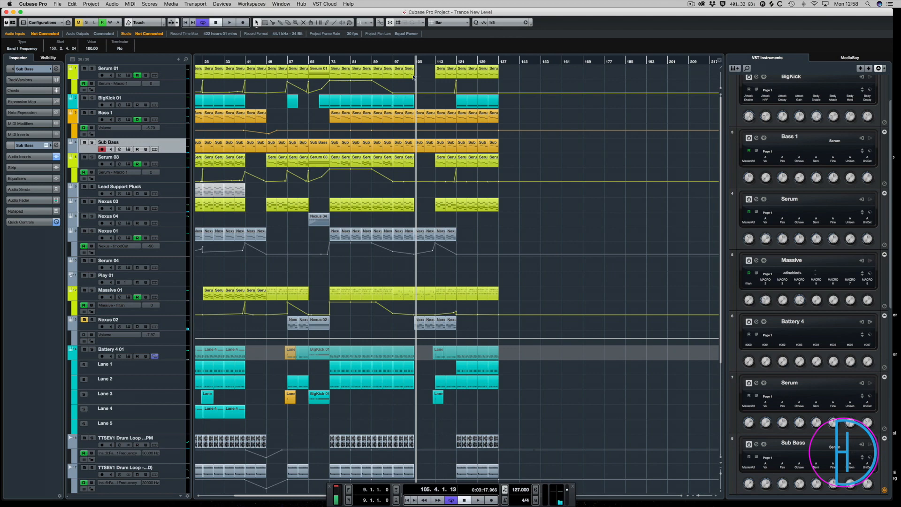
Audition the section from about bar 103 with the Nexus 02 track muted
{"action": "left_click", "coordinate": [408, 61]}
{"action": "key", "text": "space"}
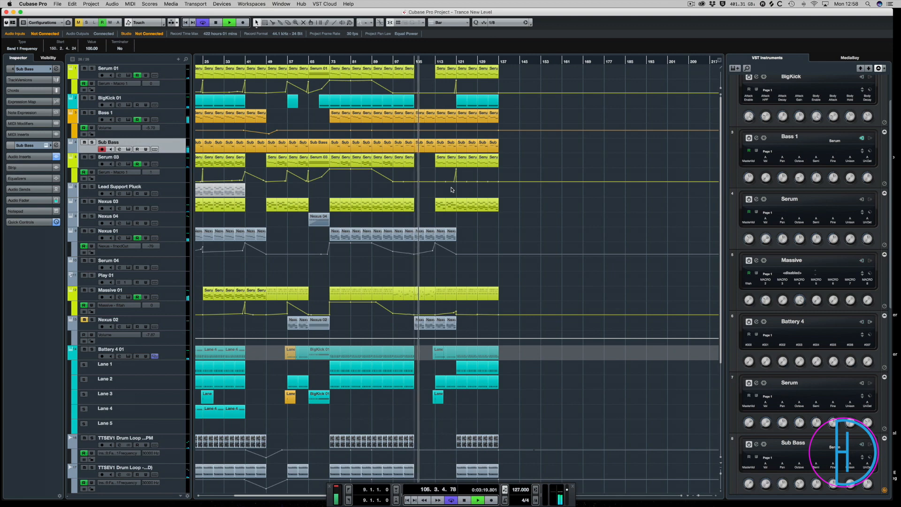
{"action": "key", "text": "space"}
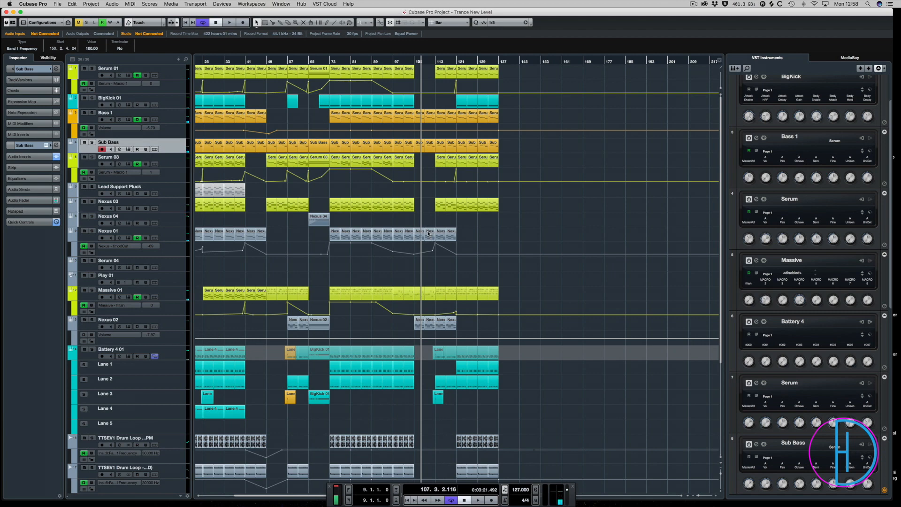
Test the filter modifier cutoff of the Nexus 02 track's instrument at -50 during playback, return it to 0, and close the instrument
{"action": "left_click", "coordinate": [170, 324]}
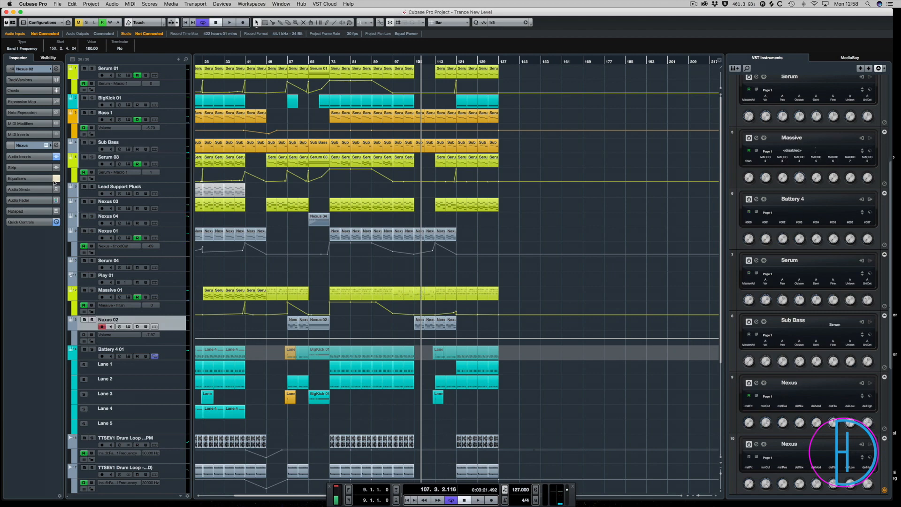
{"action": "left_click", "coordinate": [47, 146]}
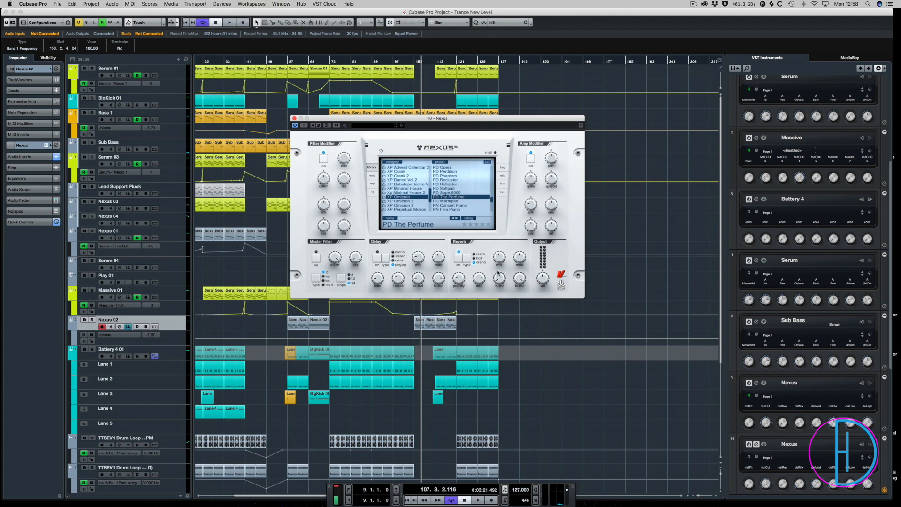
{"action": "key", "text": "space"}
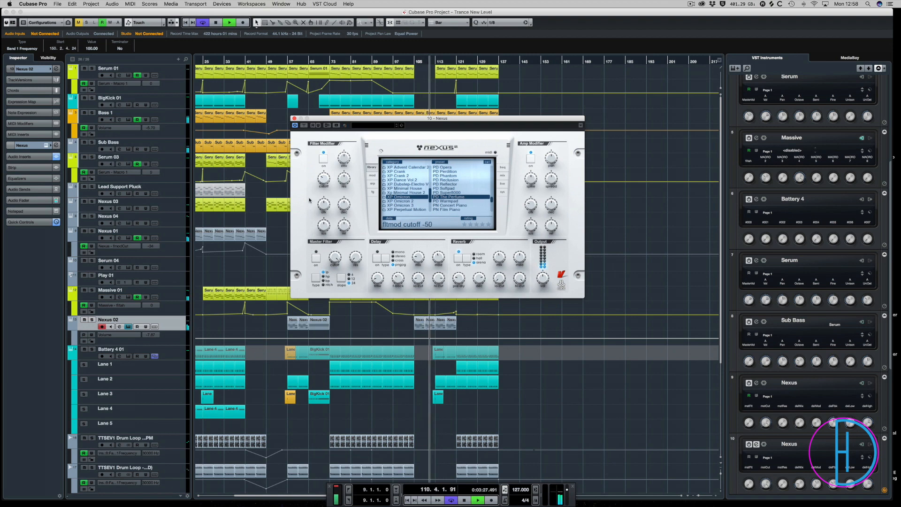
{"action": "key", "text": "space"}
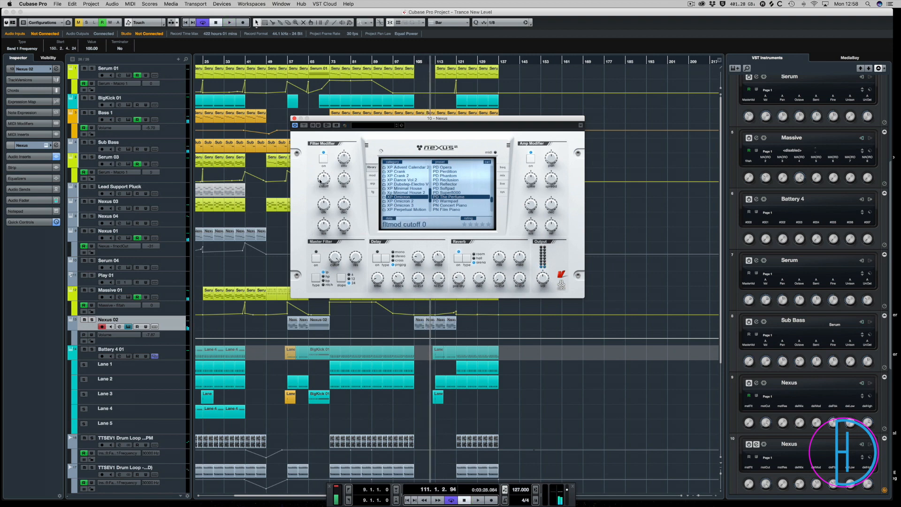
{"action": "left_click", "coordinate": [294, 118]}
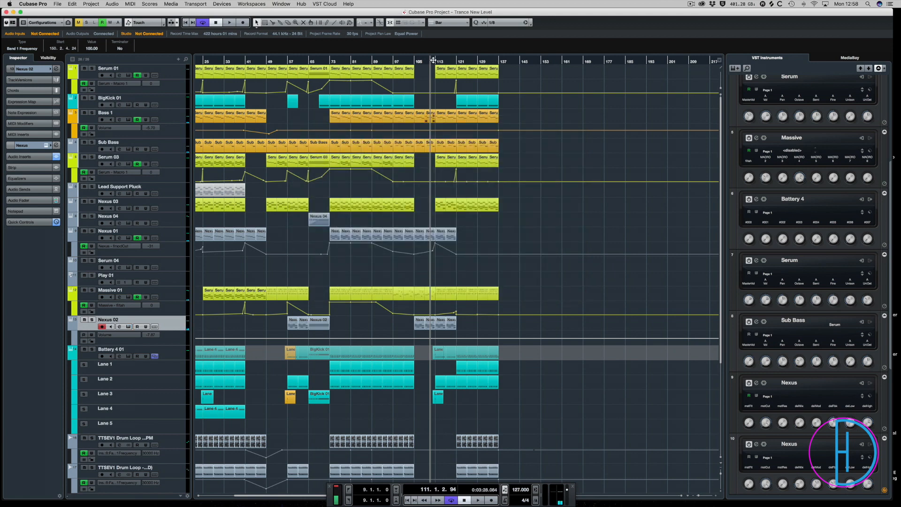
Locate the playhead at bar 105 and open the full parameter list for the Nexus 02 automation lane
{"action": "left_click", "coordinate": [415, 61]}
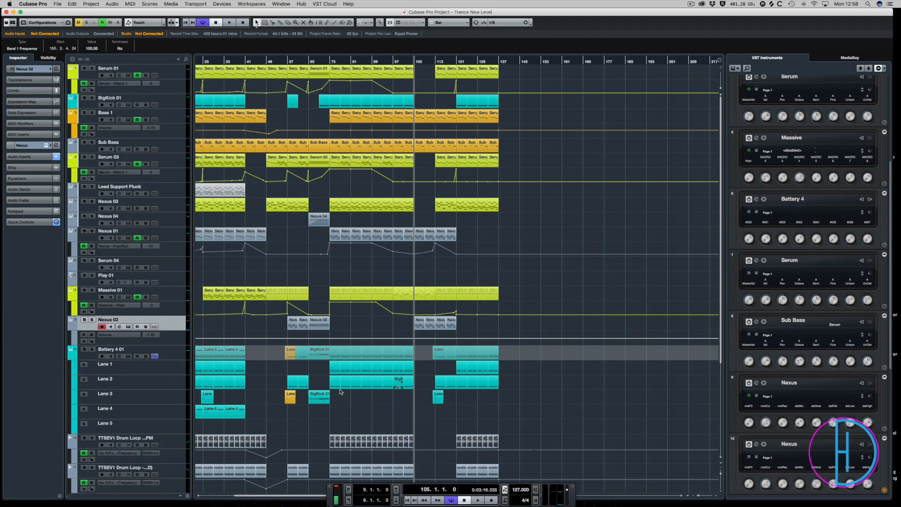
{"action": "left_click", "coordinate": [117, 337]}
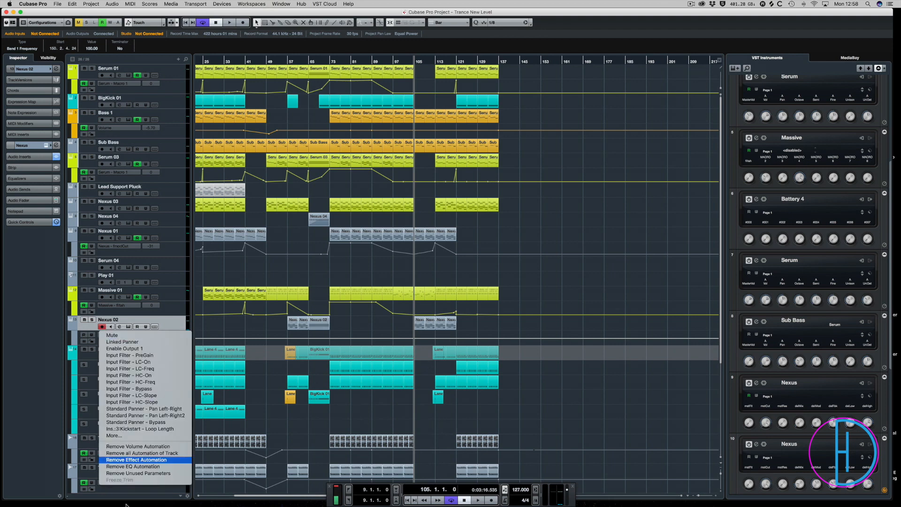
{"action": "left_click", "coordinate": [123, 436]}
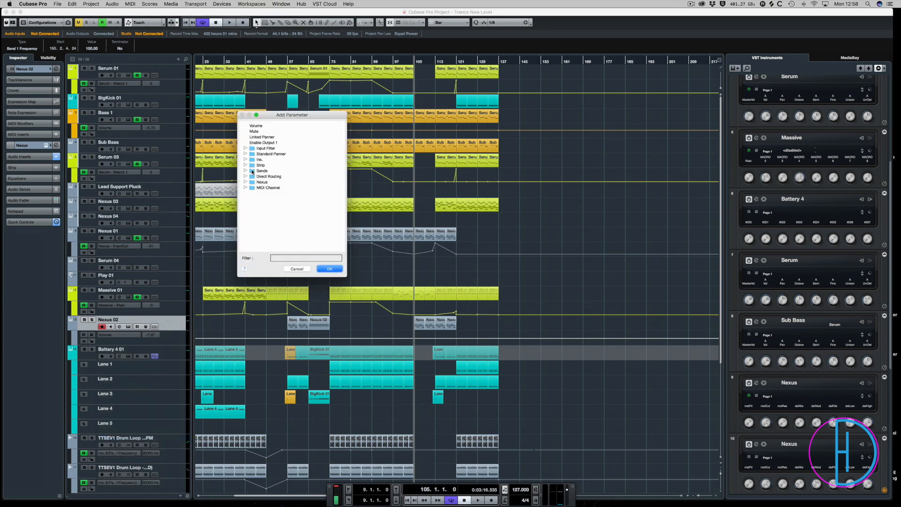
{"action": "left_click", "coordinate": [245, 160]}
{"action": "left_click", "coordinate": [252, 165]}
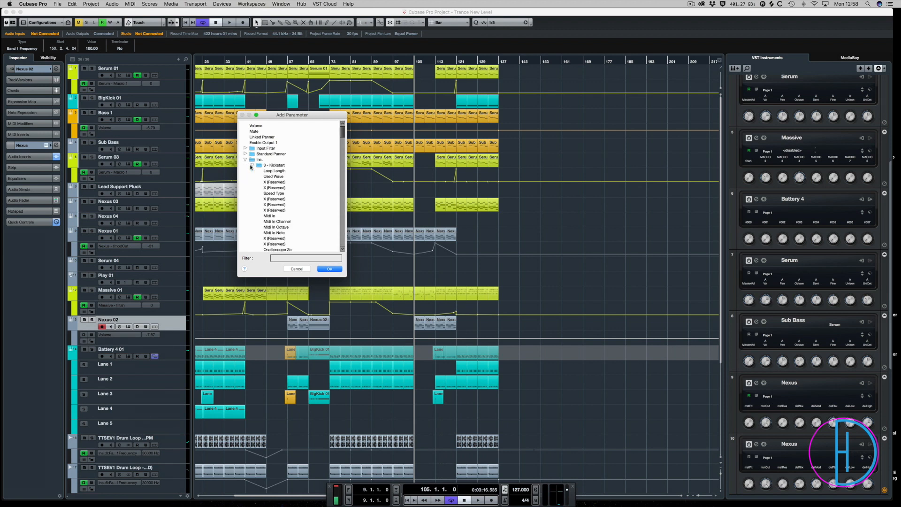
{"action": "scroll", "coordinate": [283, 226], "scroll_direction": "down", "scroll_amount": 15}
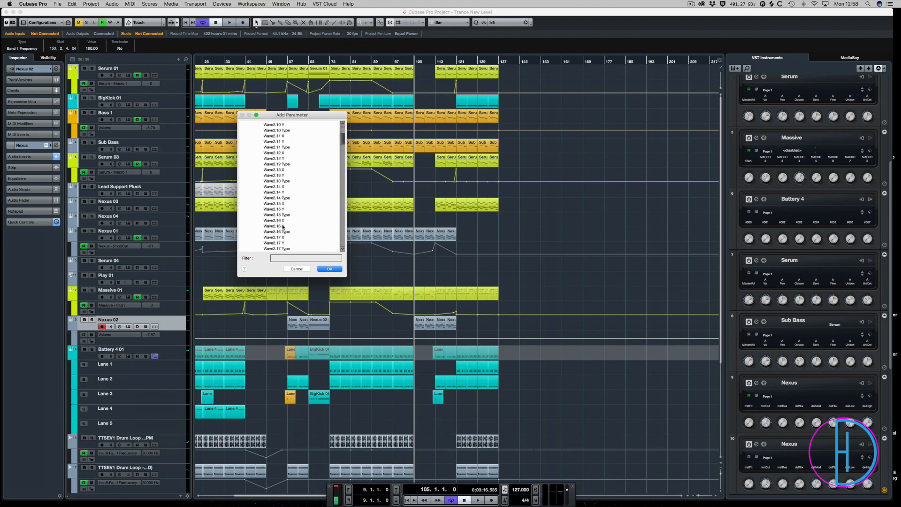
{"action": "scroll", "coordinate": [283, 227], "scroll_direction": "up", "scroll_amount": 15}
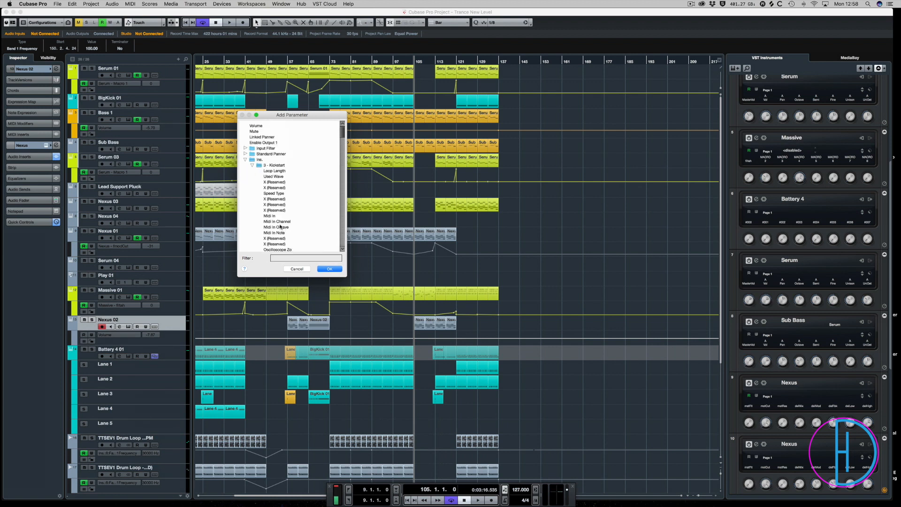
{"action": "left_click", "coordinate": [245, 160]}
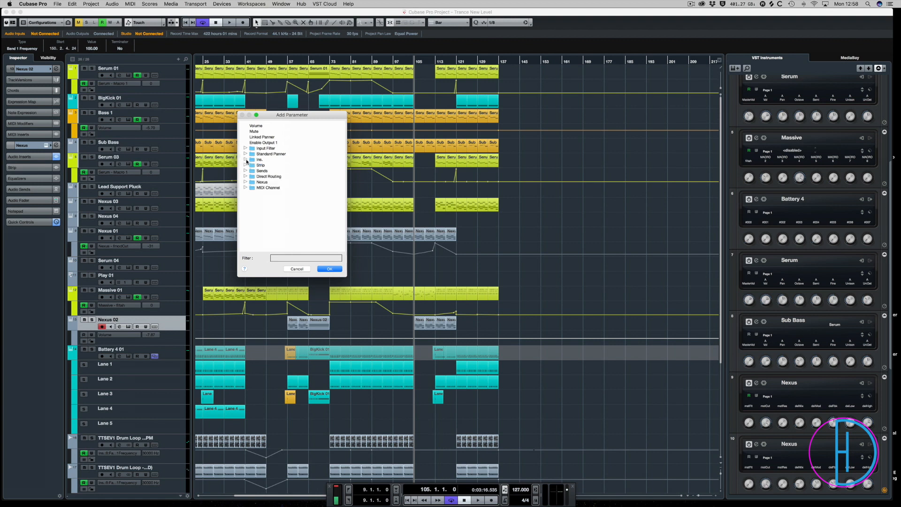
Assign the Nexus instrument's fmodCut parameter to the Nexus 02 automation lane
{"action": "left_click", "coordinate": [248, 182]}
{"action": "scroll", "coordinate": [283, 207], "scroll_direction": "down", "scroll_amount": 5}
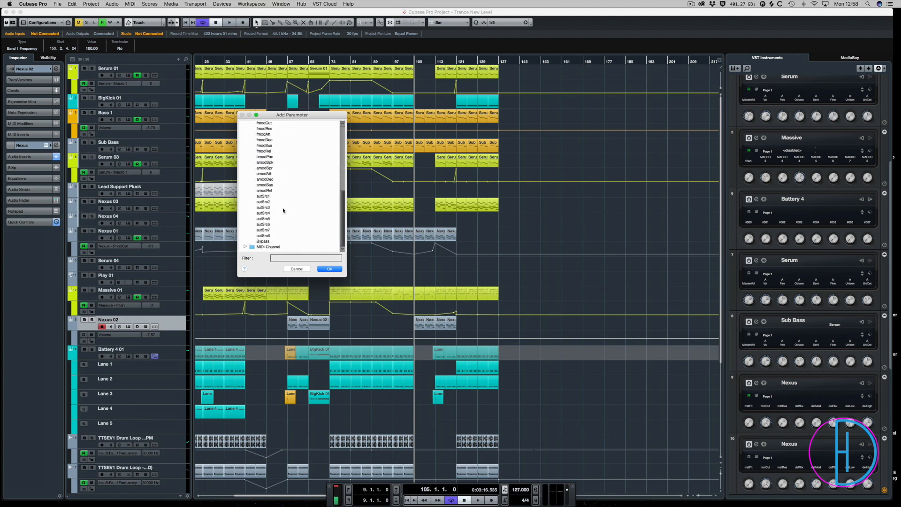
{"action": "scroll", "coordinate": [283, 207], "scroll_direction": "up", "scroll_amount": 5}
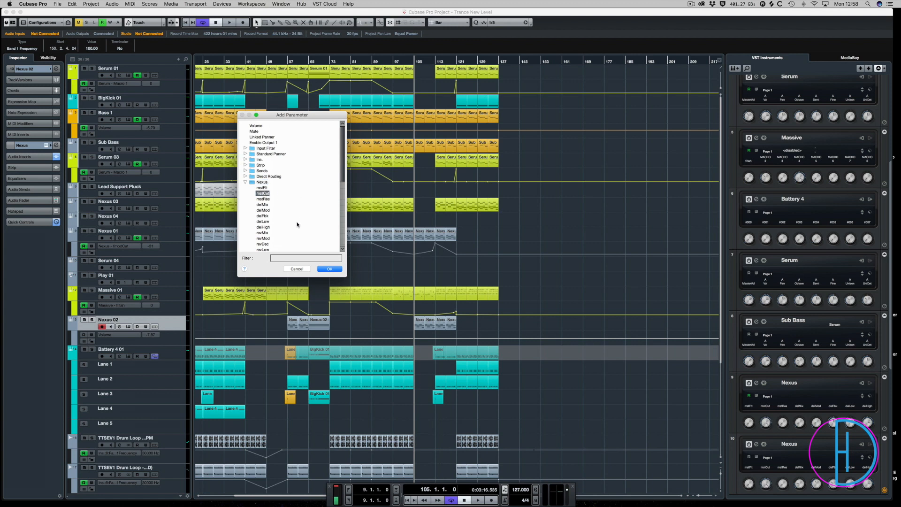
{"action": "scroll", "coordinate": [297, 222], "scroll_direction": "down", "scroll_amount": 2}
{"action": "left_click", "coordinate": [264, 246]}
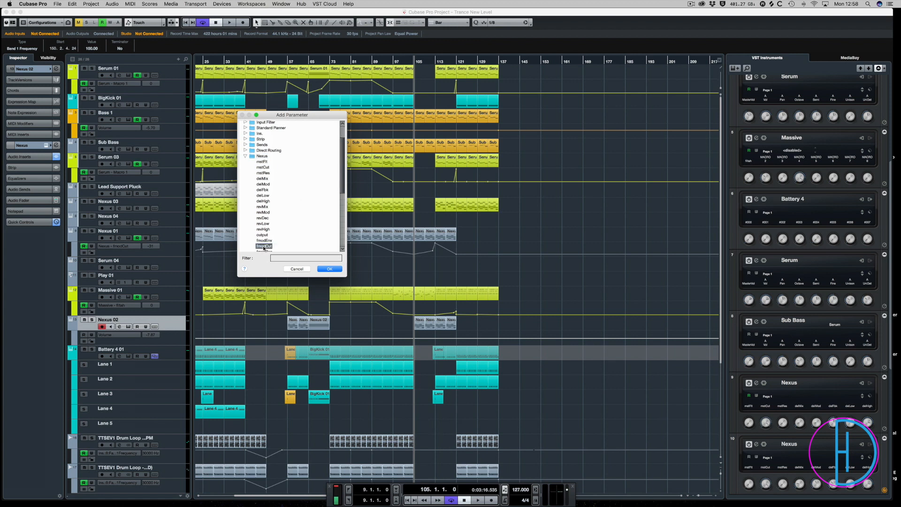
{"action": "left_click", "coordinate": [335, 269]}
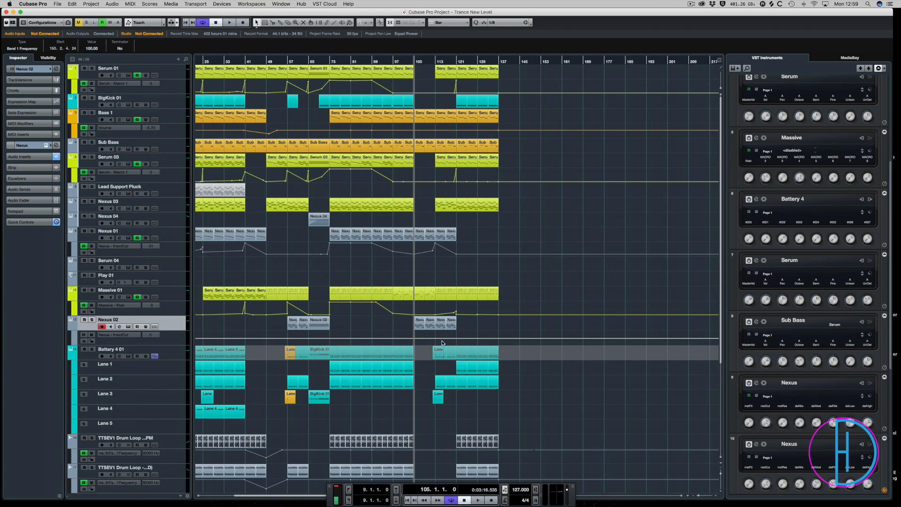
Enable automation reading on the Nexus 02 track's fmodCut lane
{"action": "key", "text": "h"}
{"action": "key", "text": "h"}
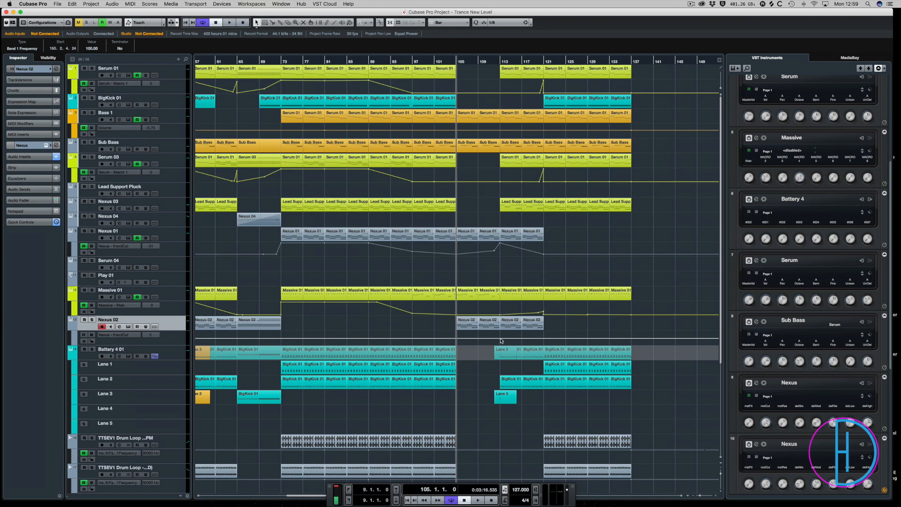
{"action": "left_click", "coordinate": [501, 341]}
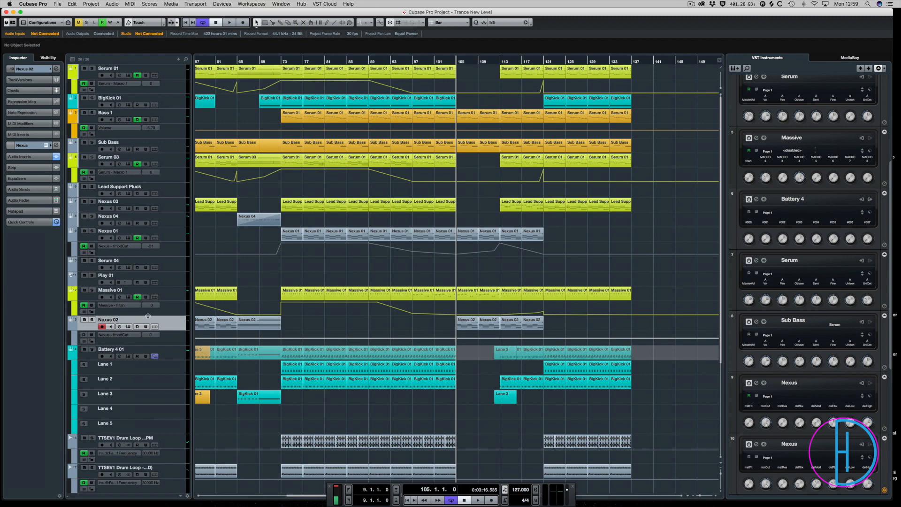
{"action": "left_click", "coordinate": [83, 335]}
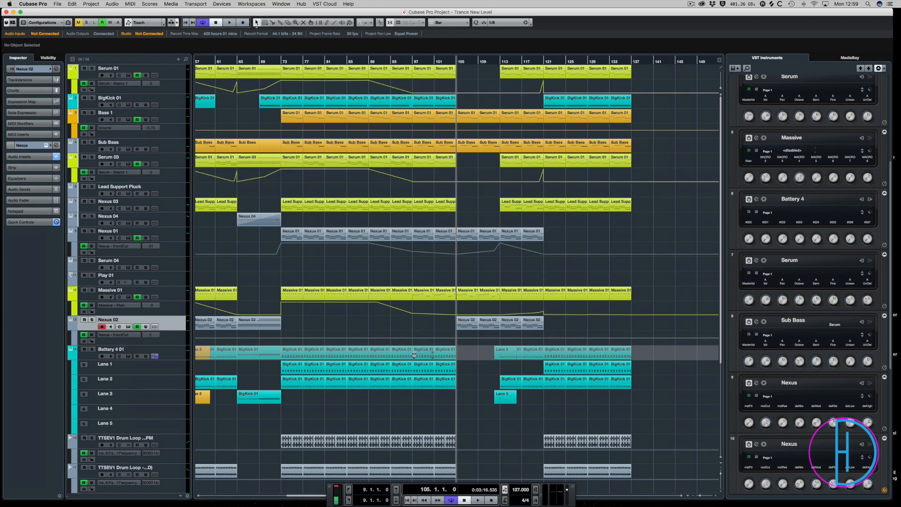
Shape an fmodCut dip on the Nexus 02 lane, falling from about bar 103 to bar 105 and recovering from bar 112 to 113
{"action": "left_click", "coordinate": [452, 338]}
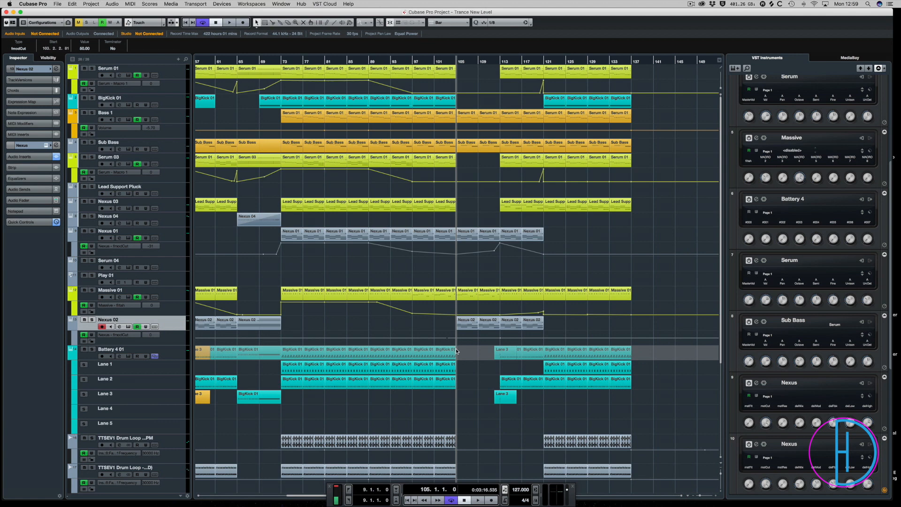
{"action": "left_click_drag", "start_coordinate": [456, 338], "coordinate": [457, 352]}
{"action": "left_click", "coordinate": [492, 344]}
{"action": "left_click_drag", "start_coordinate": [494, 342], "coordinate": [495, 341]}
{"action": "key", "text": "space"}
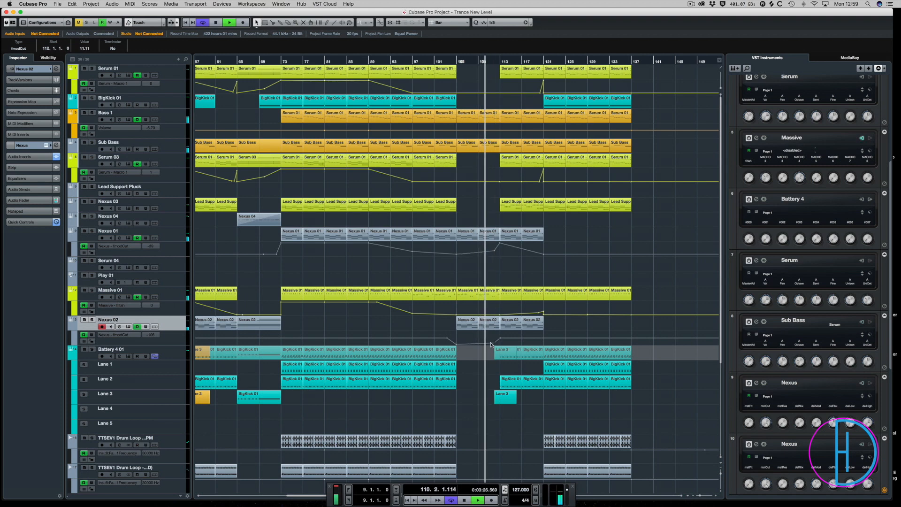
{"action": "left_click", "coordinate": [457, 345]}
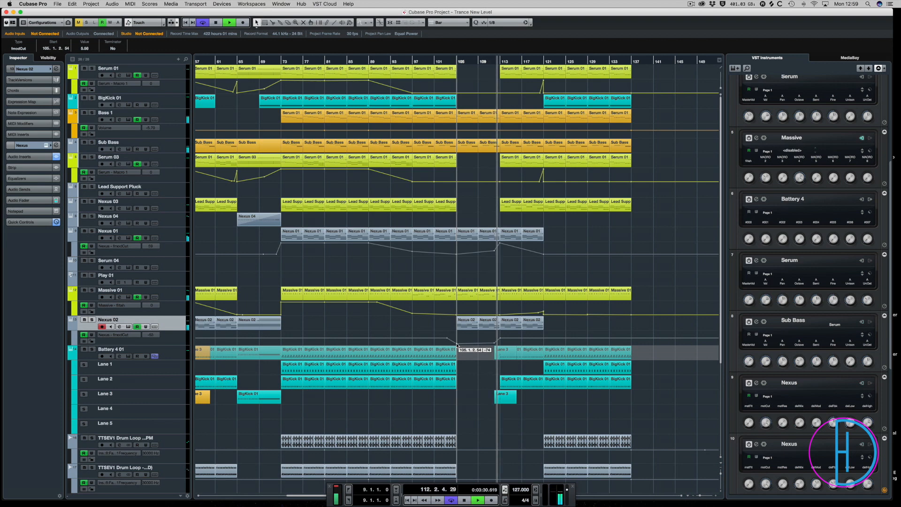
{"action": "left_click", "coordinate": [499, 339]}
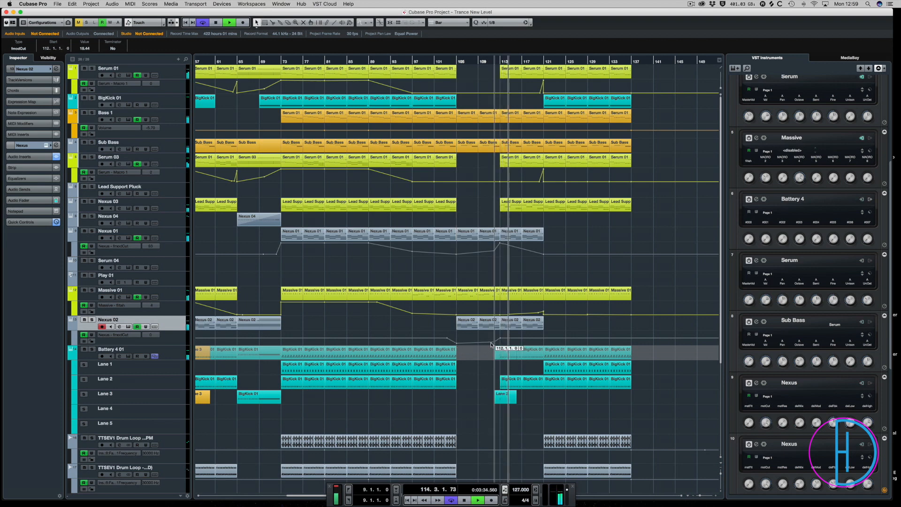
Play the Nexus 02 transition from about bar 103 to check the automated dip and save the project
{"action": "left_click", "coordinate": [445, 61]}
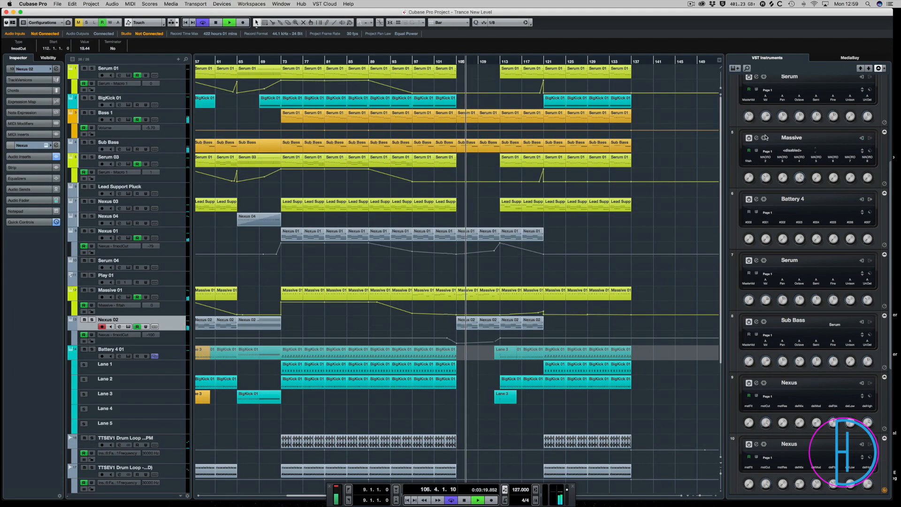
{"action": "left_click", "coordinate": [757, 138]}
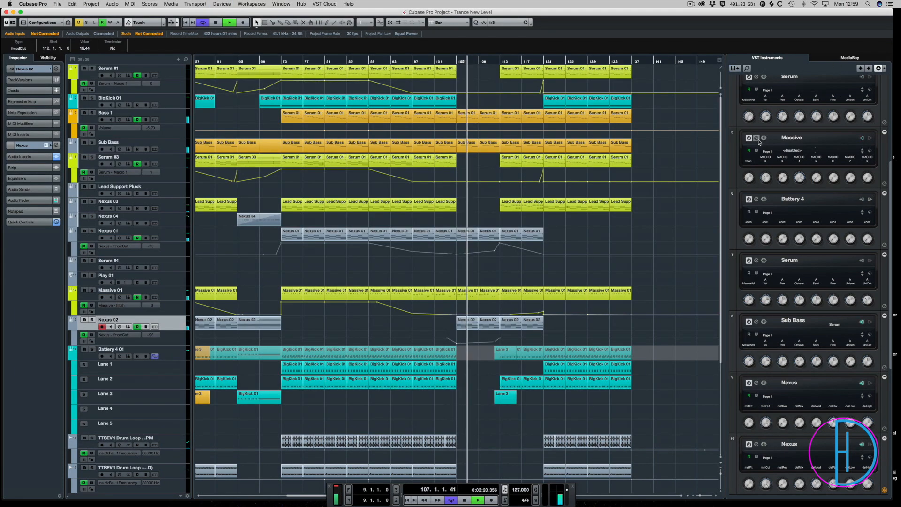
{"action": "key", "text": "F3"}
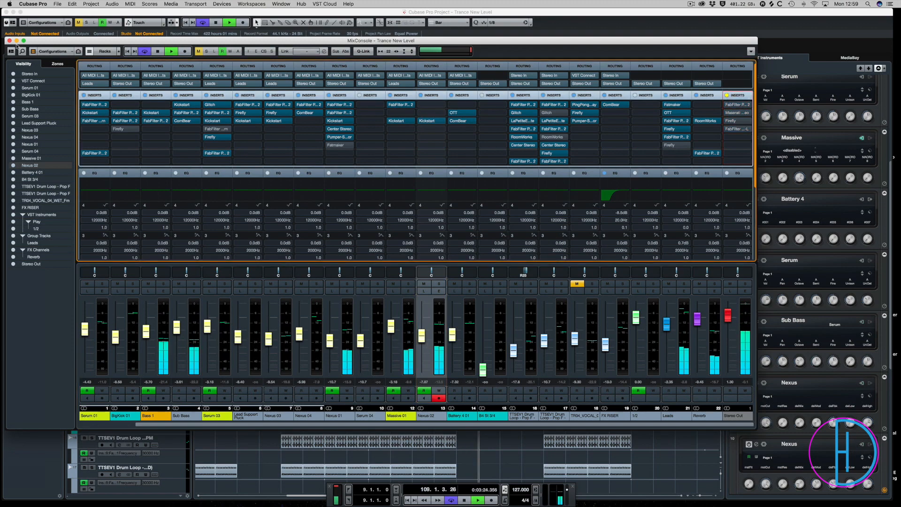
{"action": "key", "text": "F3"}
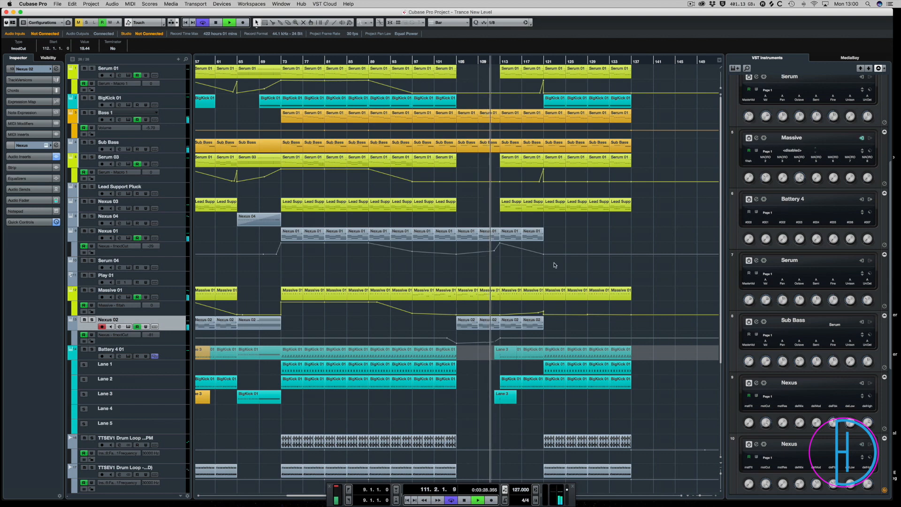
{"action": "key", "text": "super+s"}
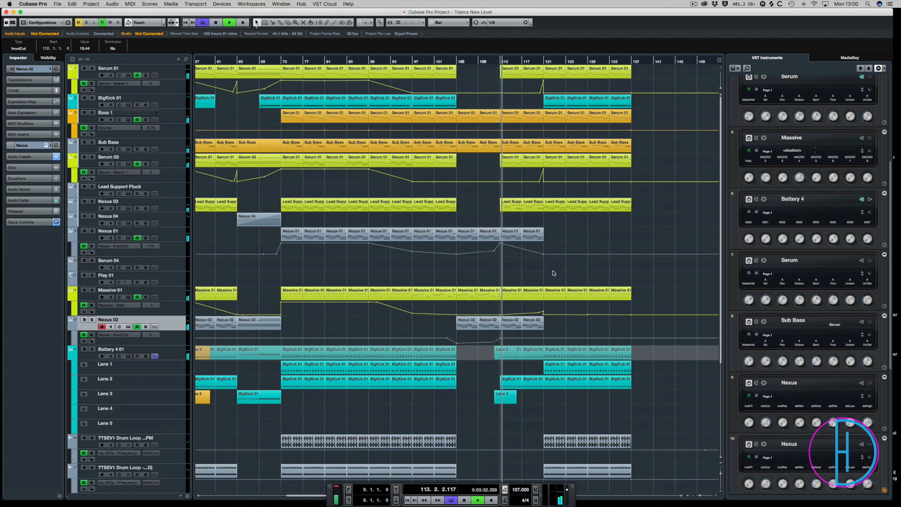
Solo the Nexus 02 track, set the locators around its event at bars 113 to 117, and save the project
{"action": "key", "text": "s"}
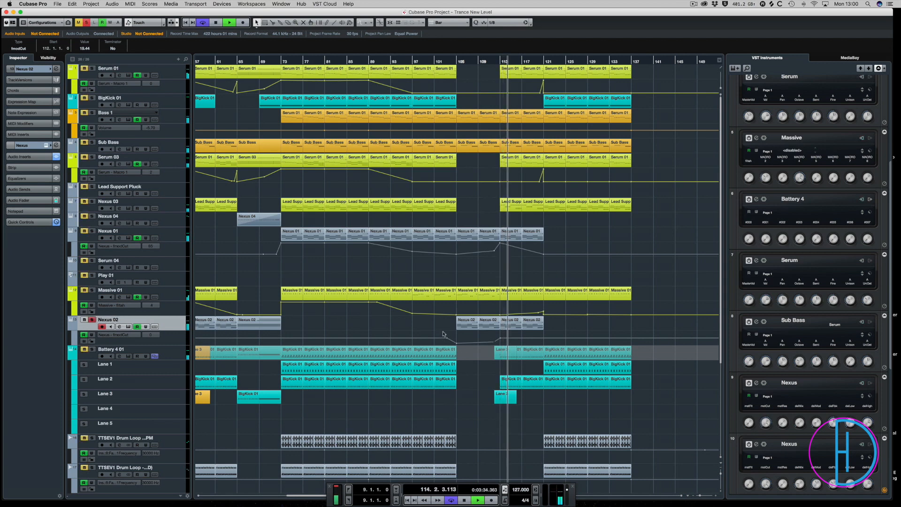
{"action": "left_click", "coordinate": [506, 323]}
{"action": "key", "text": "p"}
{"action": "key", "text": "super+s"}
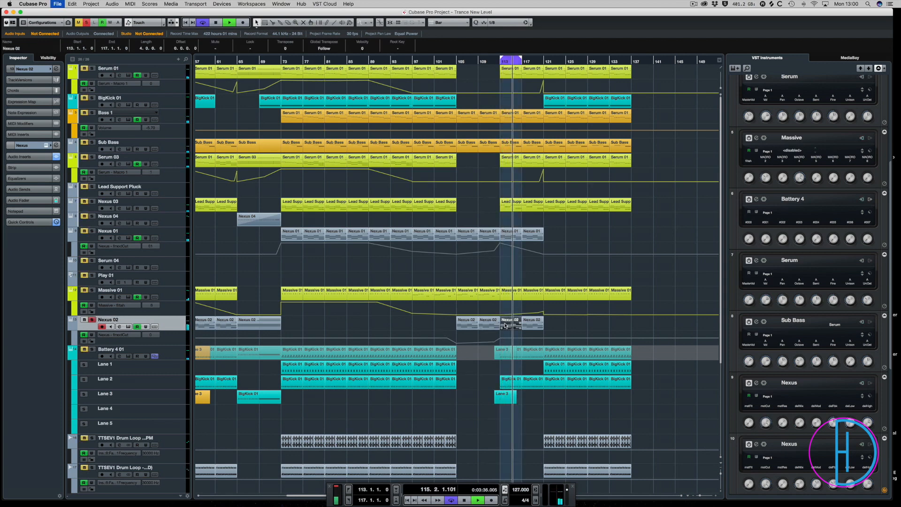
Insert FabFilter Pro-Q 2 in the first insert slot of Nexus 02 and add a low cut at about 37 Hz
{"action": "key", "text": "F3"}
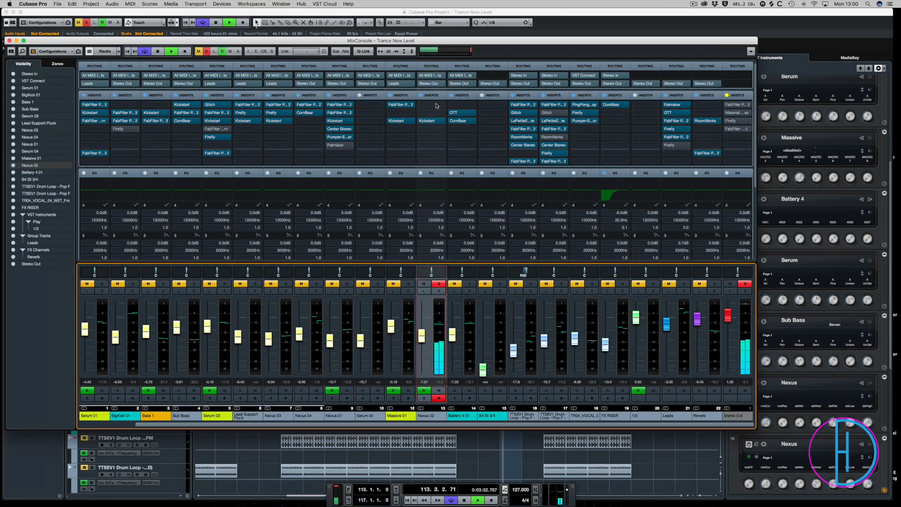
{"action": "left_click", "coordinate": [435, 105]}
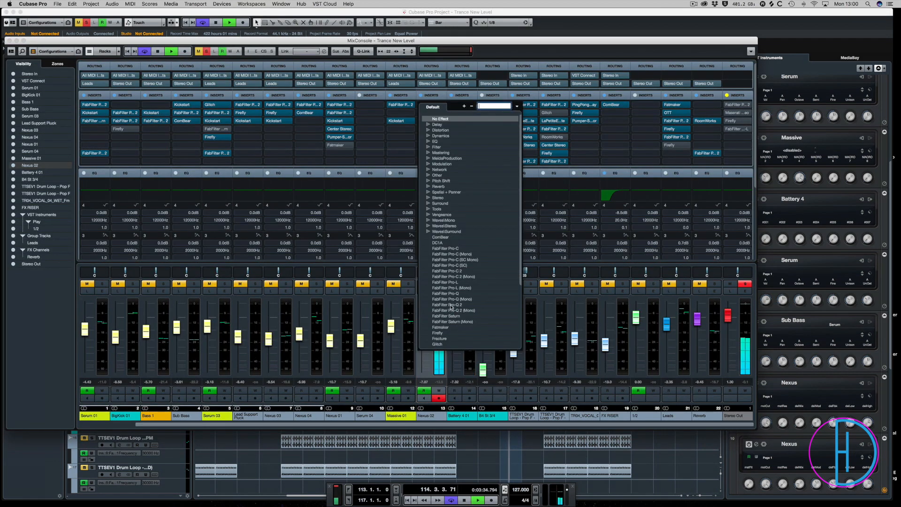
{"action": "key", "text": "Return"}
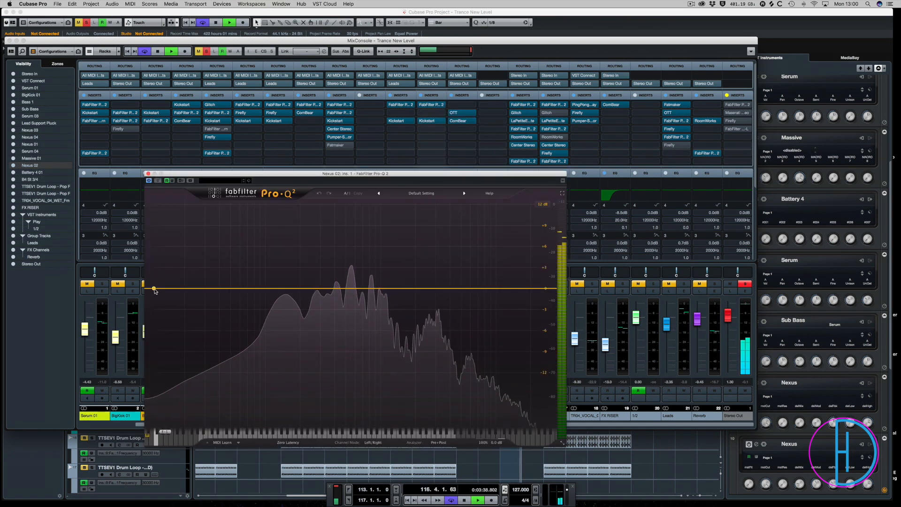
{"action": "left_click_drag", "start_coordinate": [153, 288], "coordinate": [216, 289]}
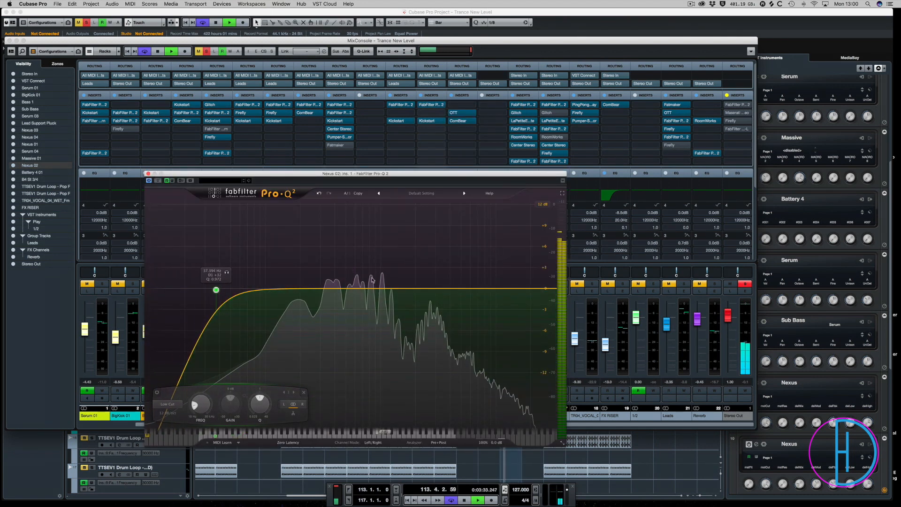
Add a bell band, sweep it boosted to about 515 Hz with Q about 2.08, and turn it into a cut of about 8.4 dB
{"action": "left_click", "coordinate": [373, 285]}
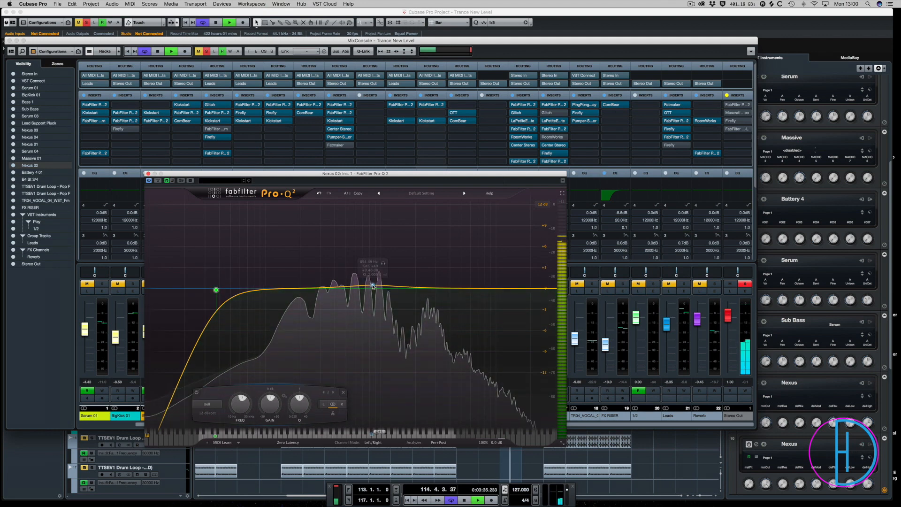
{"action": "left_click_drag", "start_coordinate": [373, 285], "coordinate": [390, 163]}
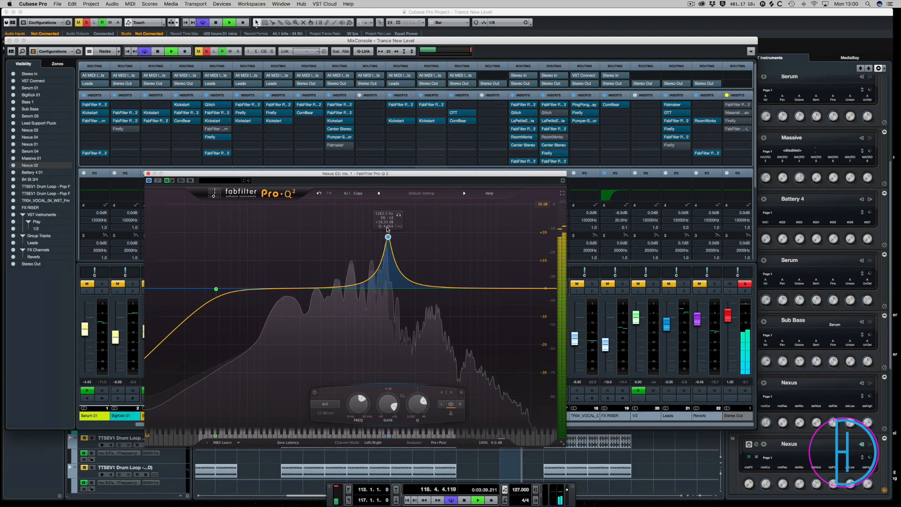
{"action": "left_click_drag", "start_coordinate": [418, 404], "coordinate": [417, 418]}
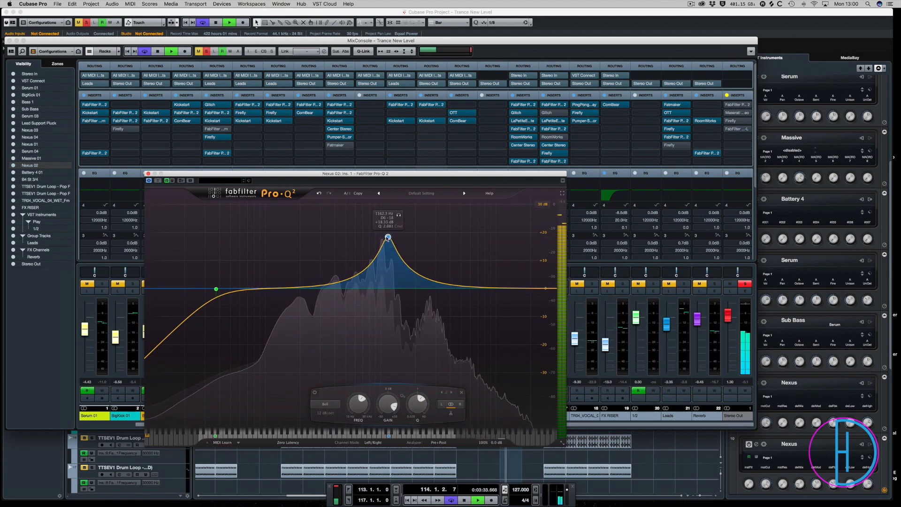
{"action": "left_click_drag", "start_coordinate": [388, 238], "coordinate": [347, 211]}
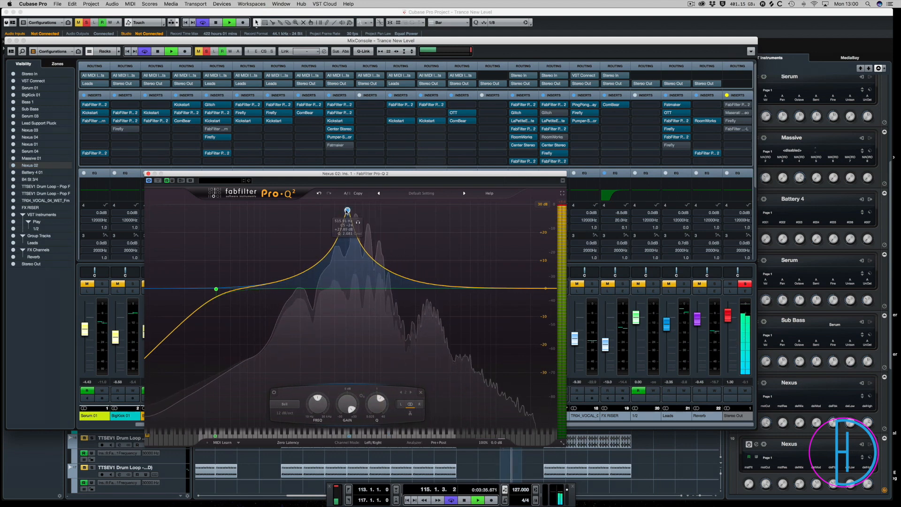
{"action": "scroll", "coordinate": [346, 405], "scroll_direction": "down", "scroll_amount": 10}
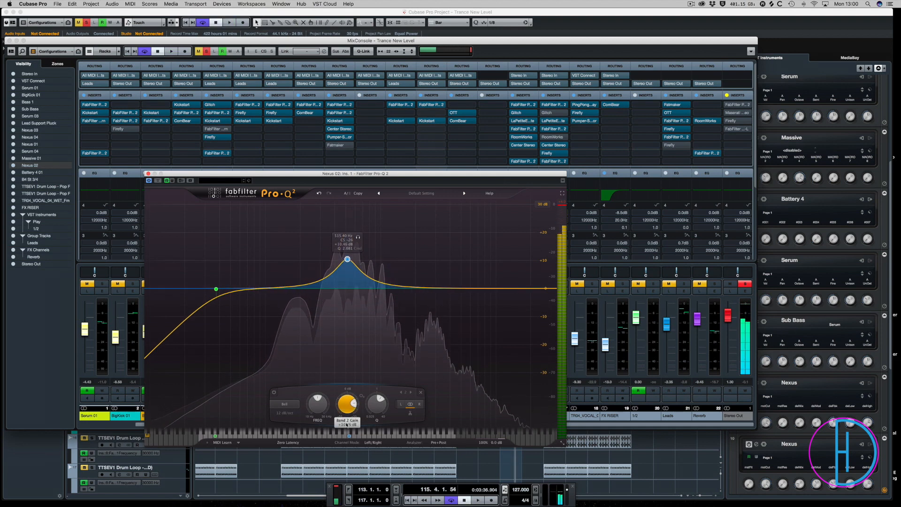
{"action": "left_click_drag", "start_coordinate": [345, 408], "coordinate": [346, 425]}
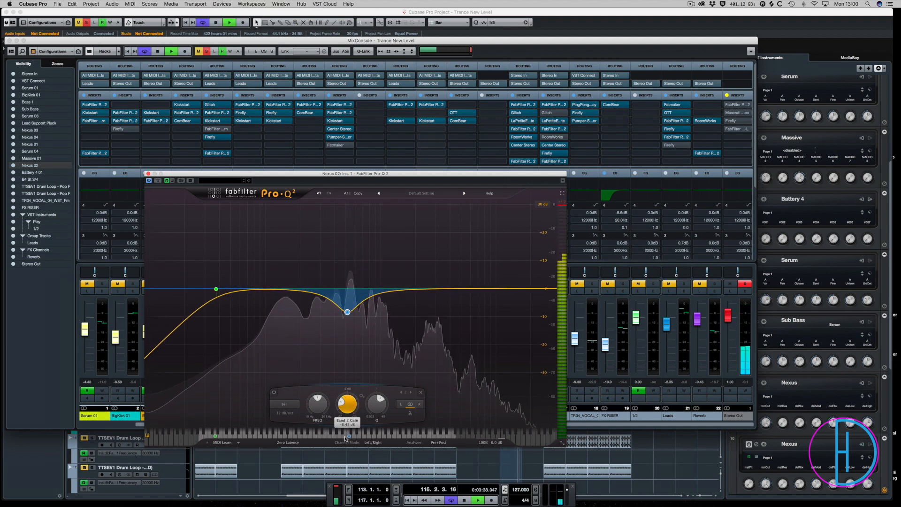
Add a high shelf boost of about 7.5 dB at about 2487 Hz and close the equalizer
{"action": "double_click", "coordinate": [494, 285]}
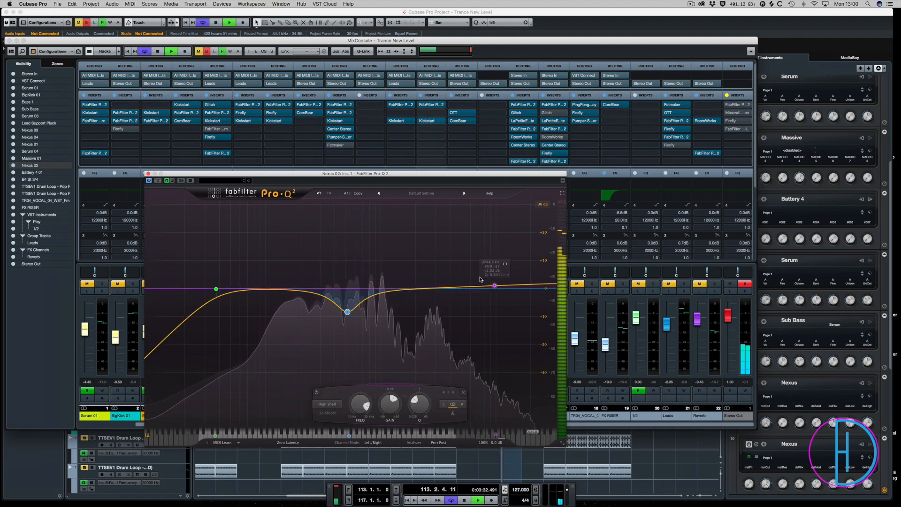
{"action": "left_click_drag", "start_coordinate": [494, 285], "coordinate": [426, 278]}
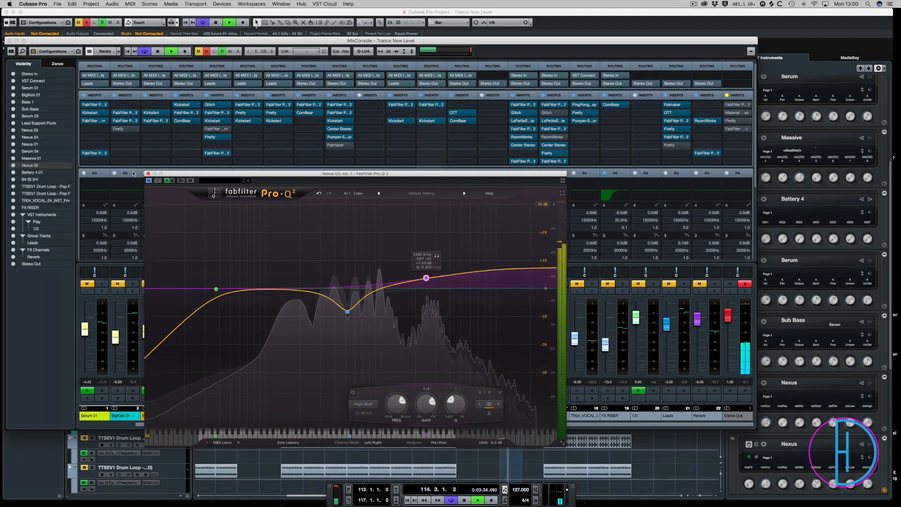
{"action": "left_click", "coordinate": [148, 174]}
Unsolo Nexus 02, play the full mix from about bar 111, and save the project
{"action": "key", "text": "space"}
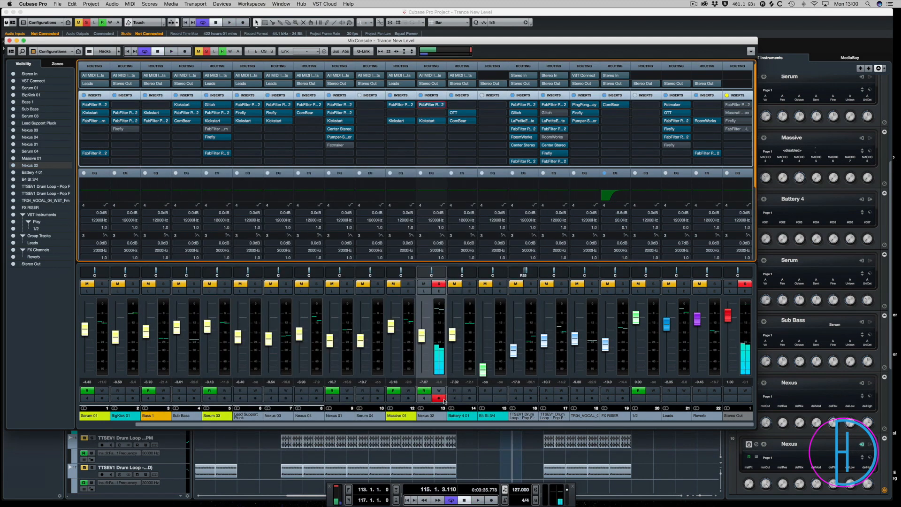
{"action": "left_click", "coordinate": [439, 284]}
{"action": "key", "text": "space"}
{"action": "key", "text": "F3"}
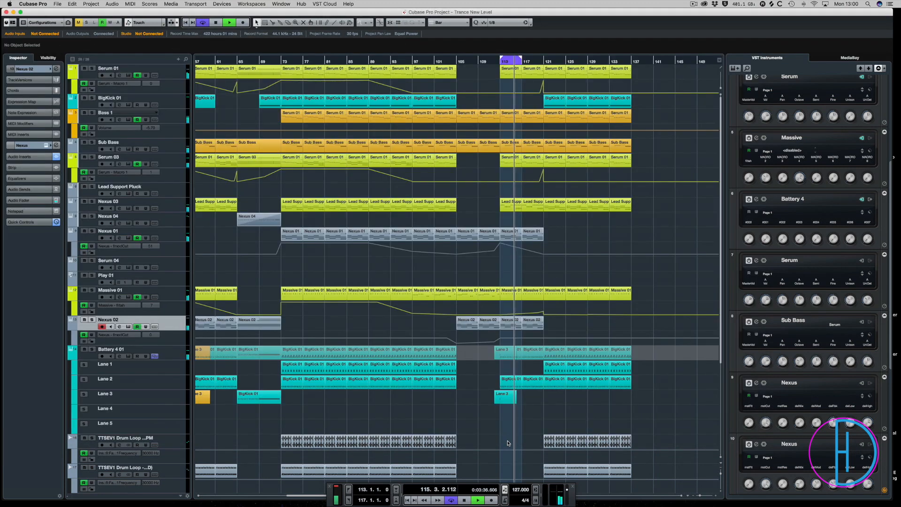
{"action": "left_click", "coordinate": [489, 61]}
{"action": "key", "text": "super+s"}
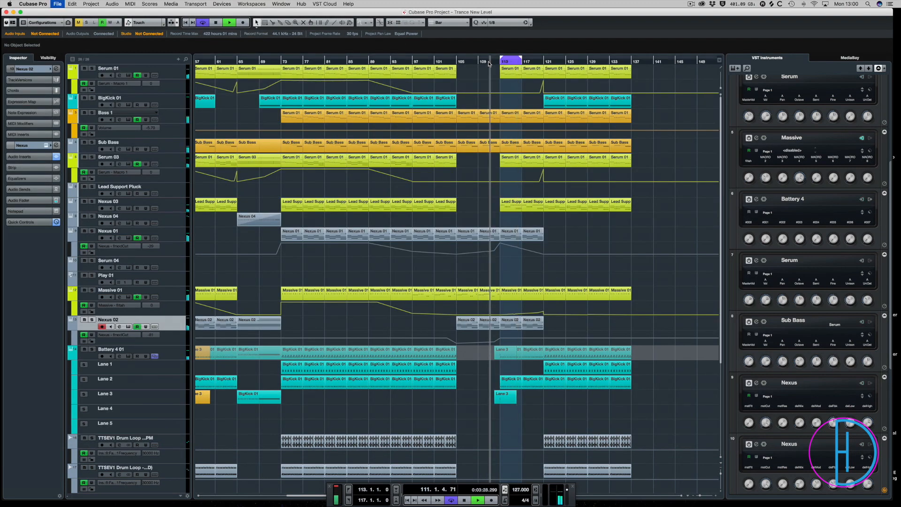
Reopen the Nexus 02 channel's Pro-Q 2 and compare the full mix with the equalizer bypassed and active
{"action": "key", "text": "F3"}
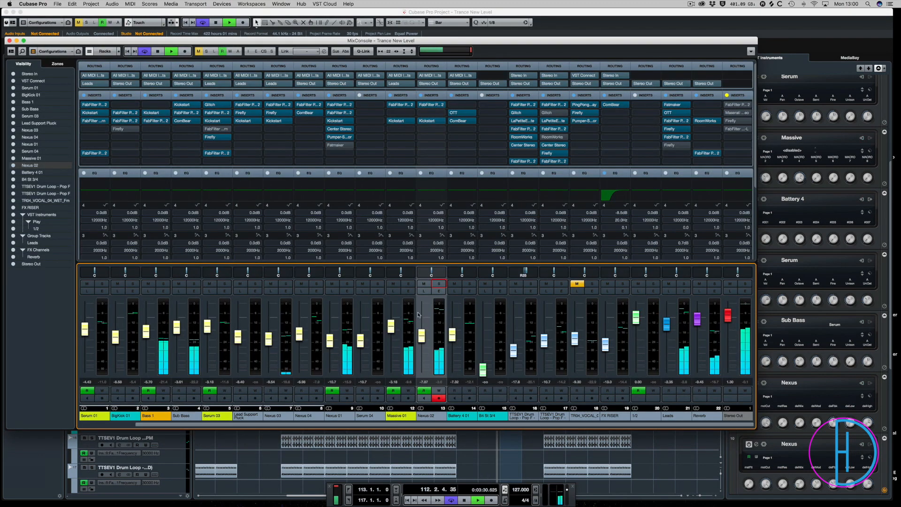
{"action": "left_click", "coordinate": [427, 106]}
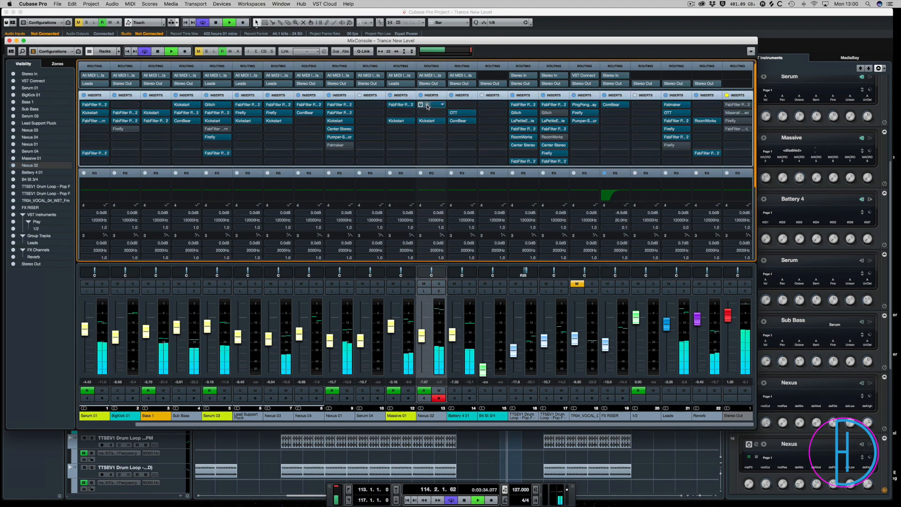
{"action": "left_click", "coordinate": [428, 106]}
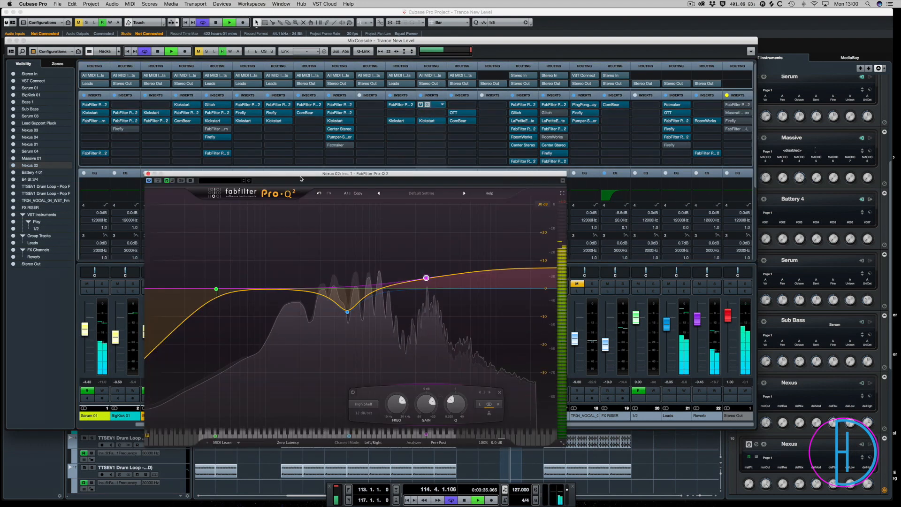
{"action": "left_click", "coordinate": [158, 181]}
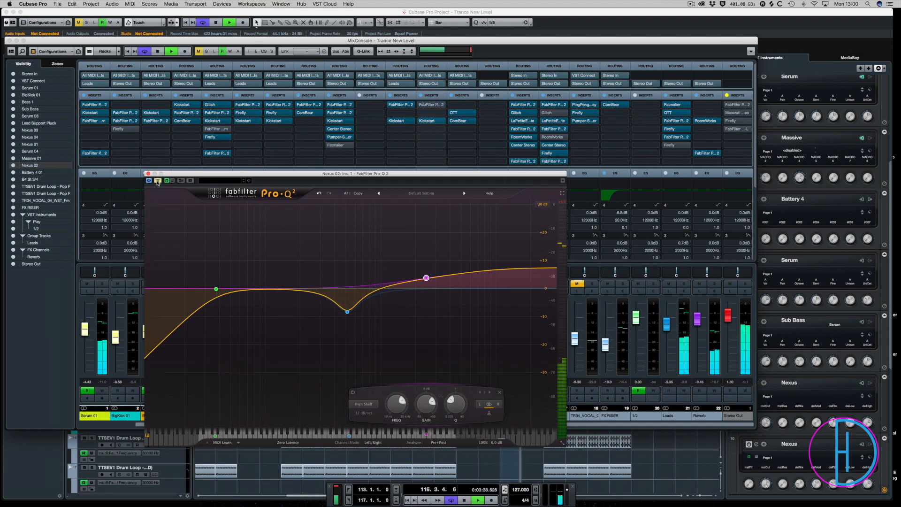
{"action": "left_click", "coordinate": [157, 180]}
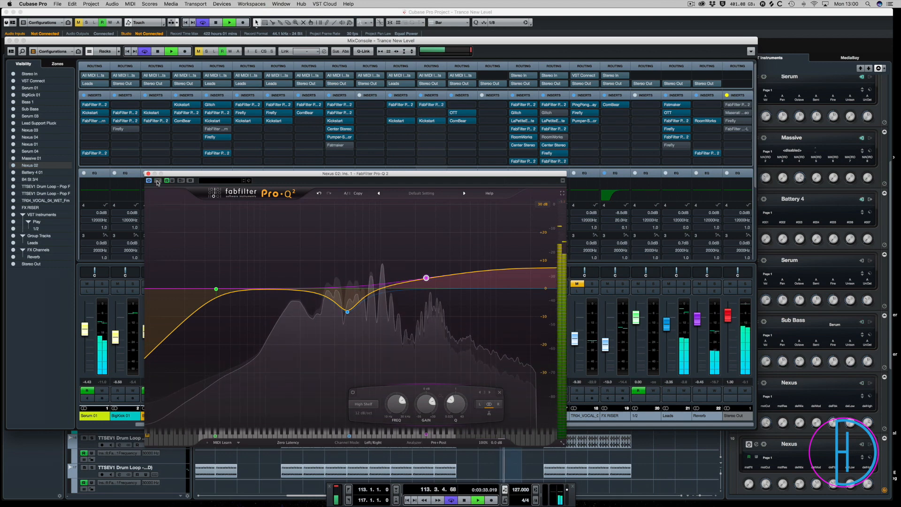
{"action": "left_click", "coordinate": [158, 180]}
{"action": "left_click", "coordinate": [157, 181]}
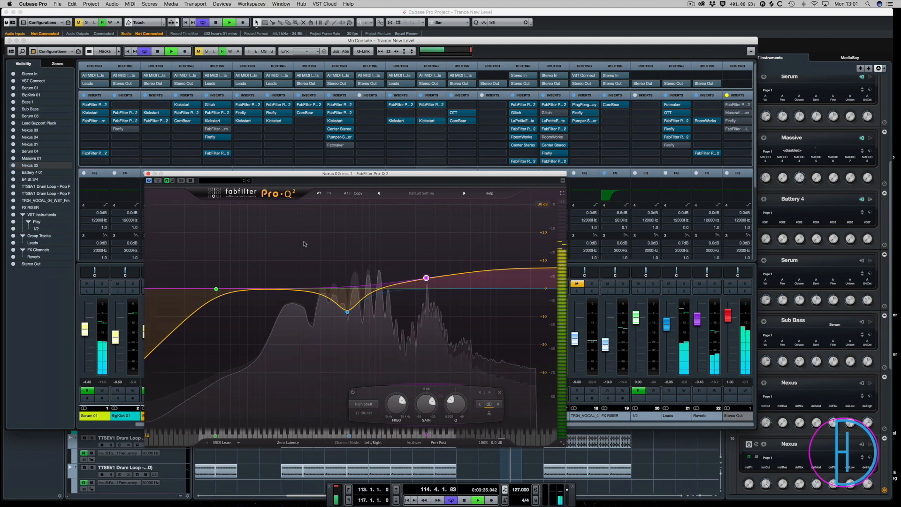
Set the Pro-Q 2 display range to 12 dB, reduce the bell cut to about -5 dB, and resume playback
{"action": "key", "text": "space"}
{"action": "left_click", "coordinate": [544, 204]}
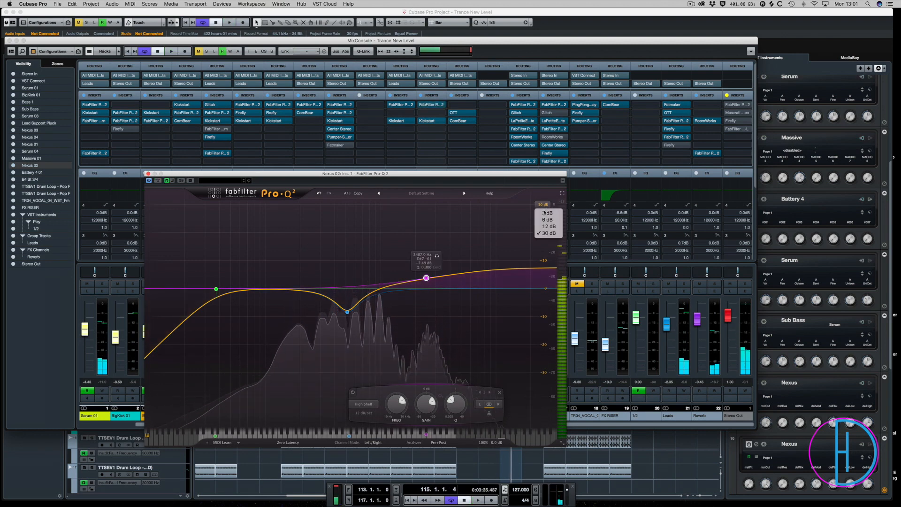
{"action": "left_click", "coordinate": [545, 221]}
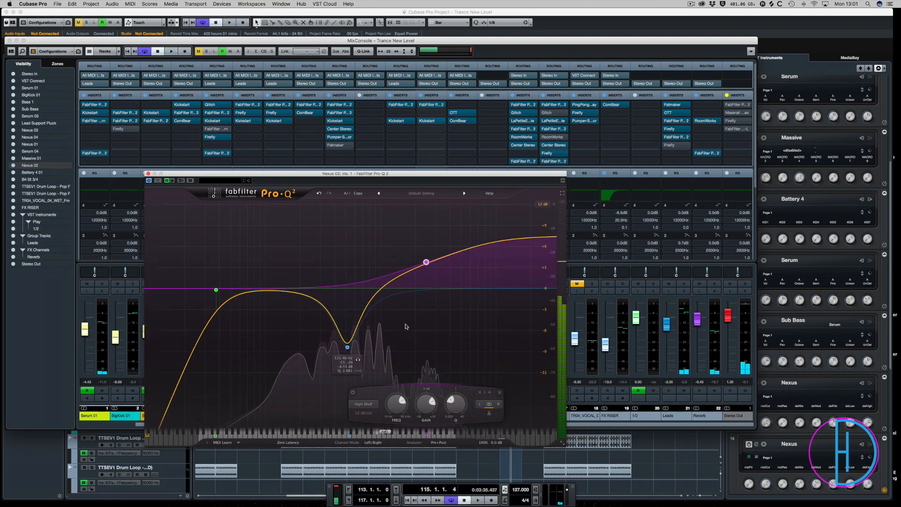
{"action": "mouse_move", "coordinate": [348, 350]}
{"action": "left_click_drag", "start_coordinate": [347, 350], "coordinate": [346, 327]}
{"action": "key", "text": "space"}
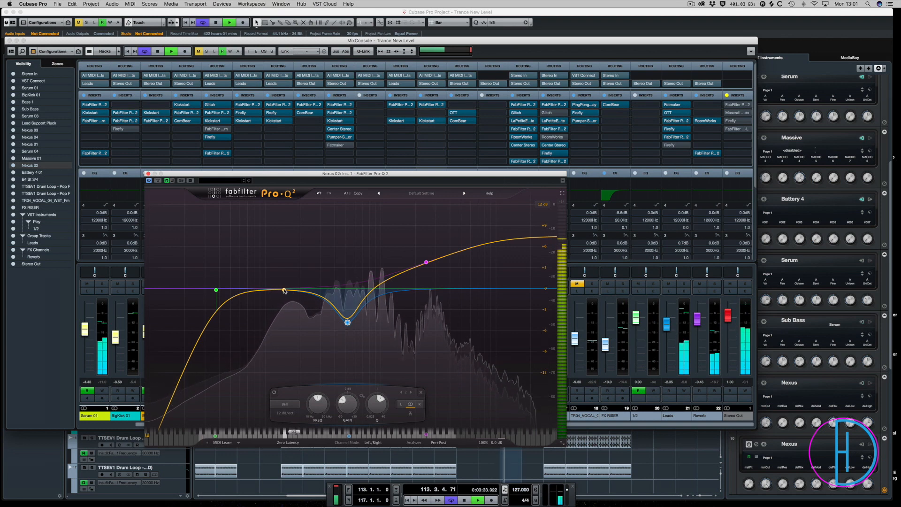
Add a narrow bell cut of about -3 dB near 149 Hz with Q about 5.6 to Nexus 02's equalizer, and save the project
{"action": "left_click", "coordinate": [284, 291]}
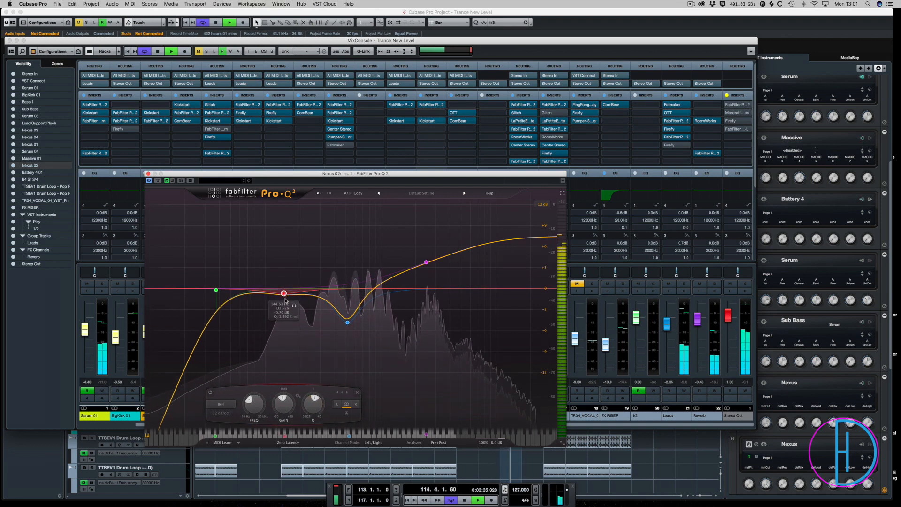
{"action": "left_click_drag", "start_coordinate": [285, 300], "coordinate": [285, 301]}
{"action": "scroll", "coordinate": [285, 301], "scroll_direction": "up", "scroll_amount": 5}
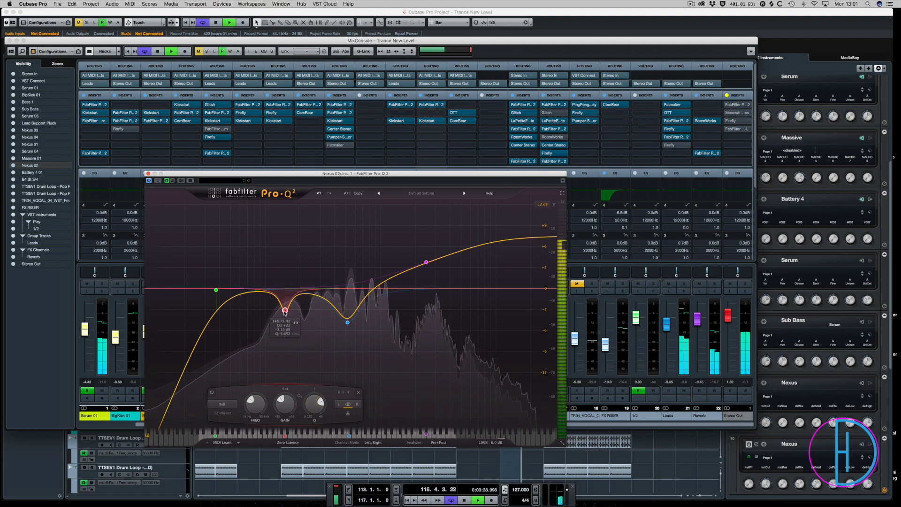
{"action": "left_click_drag", "start_coordinate": [145, 180], "coordinate": [144, 181]}
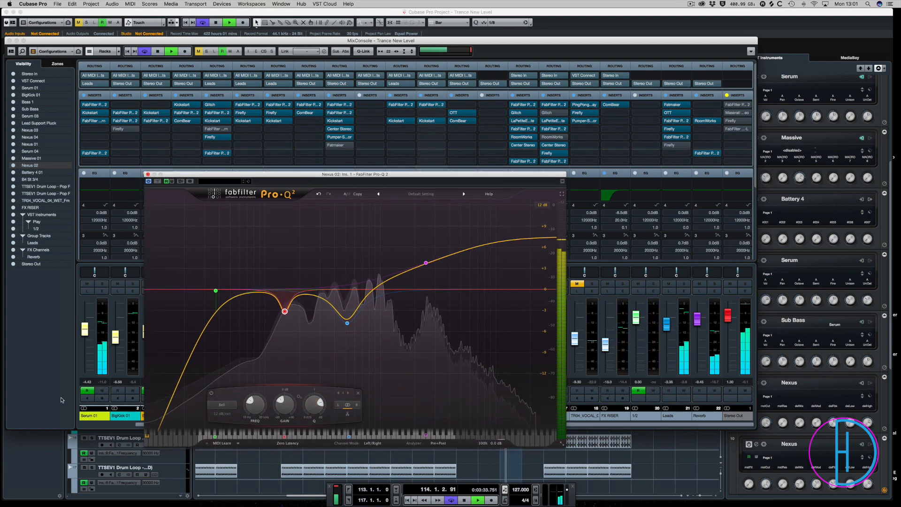
{"action": "left_click", "coordinate": [60, 440]}
{"action": "key", "text": "super+s"}
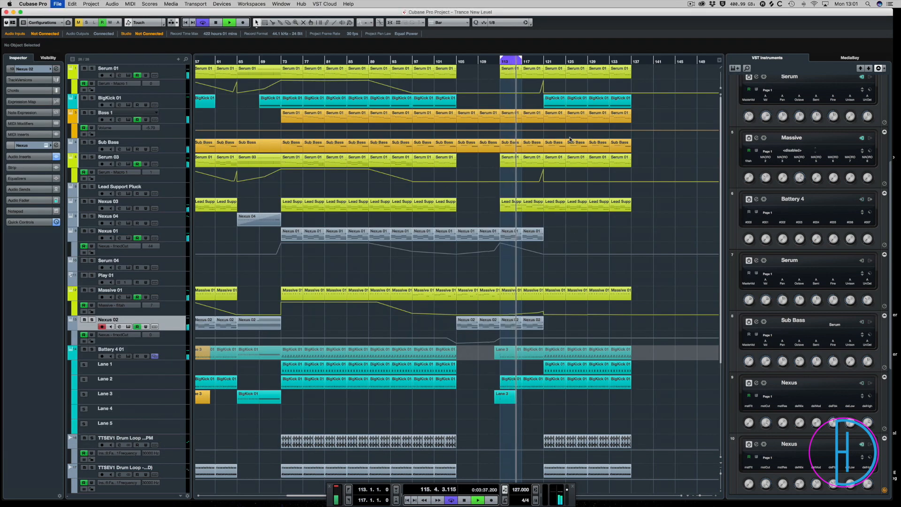
Play the transition from about bar 119 past bar 121, save the project, and stop playback
{"action": "left_click", "coordinate": [535, 62]}
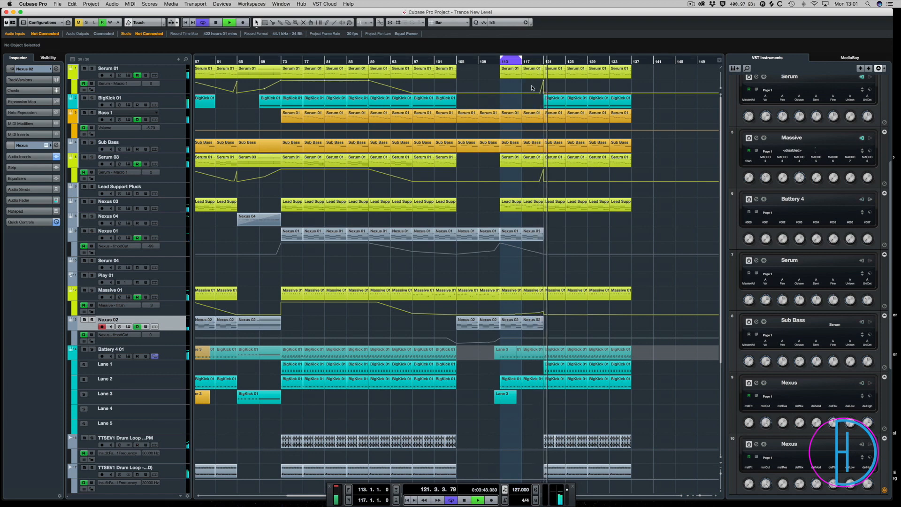
{"action": "key", "text": "super+s"}
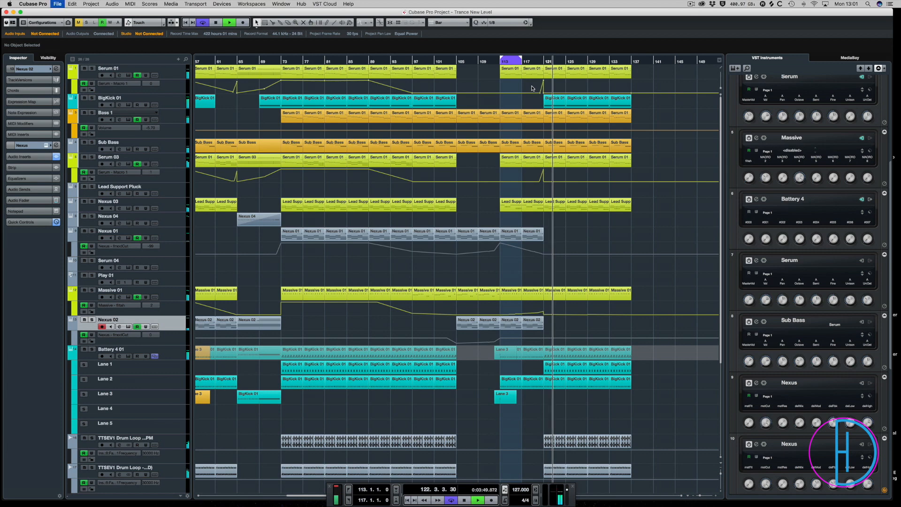
{"action": "key", "text": "space"}
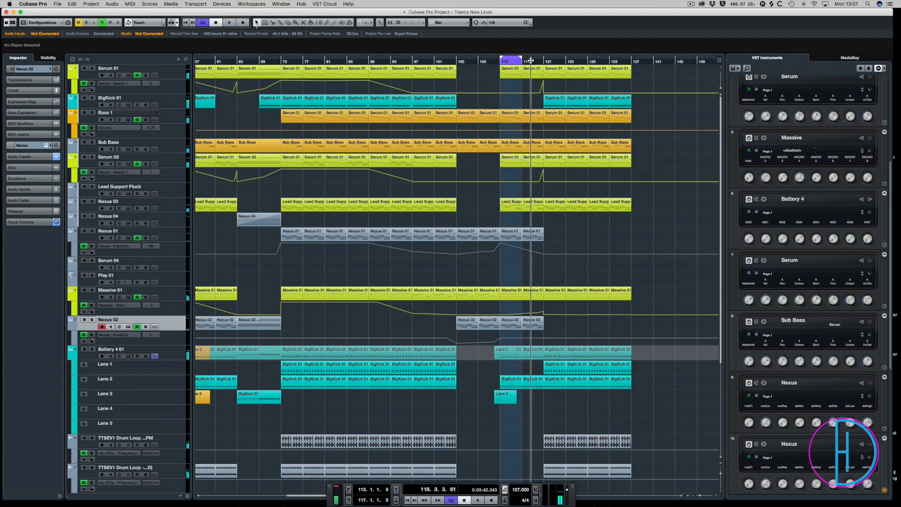
Reactivate the Stereo Out inserts, replay the transition from about bar 119, and save the project
{"action": "key", "text": "F3"}
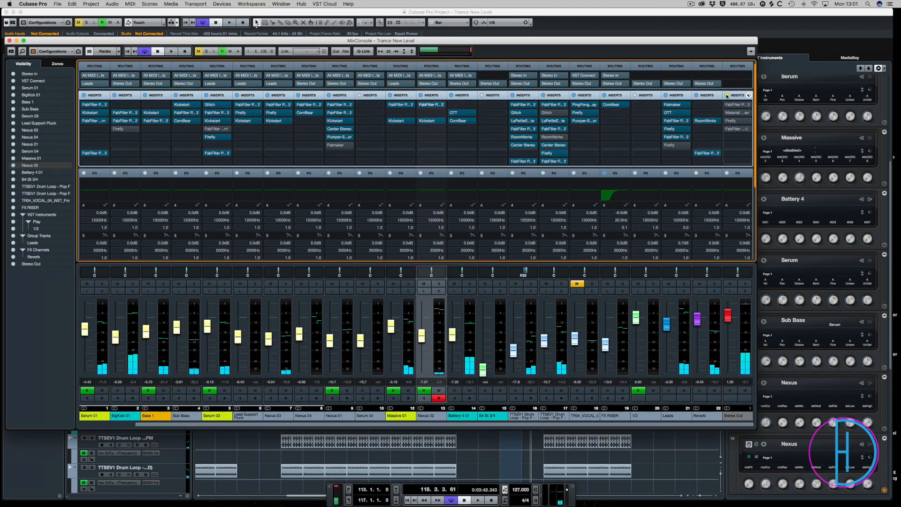
{"action": "key", "text": "F3"}
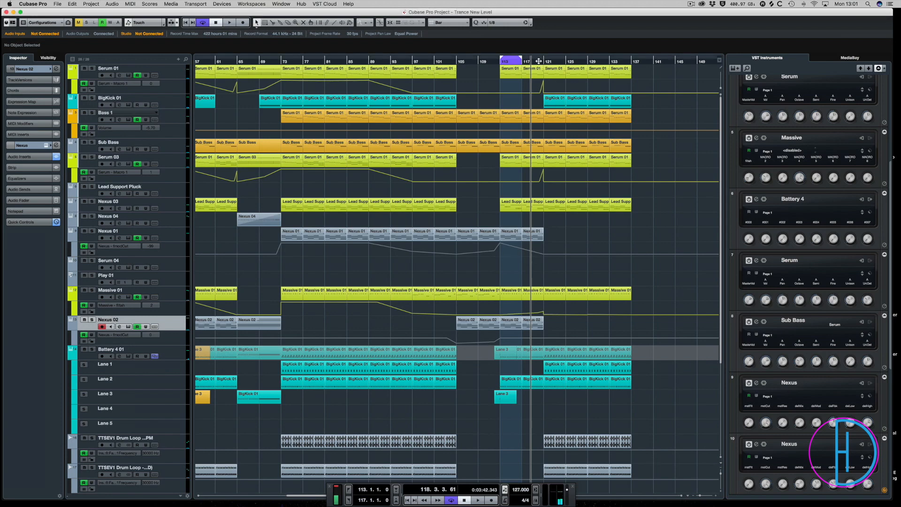
{"action": "left_click", "coordinate": [537, 61]}
{"action": "key", "text": "space"}
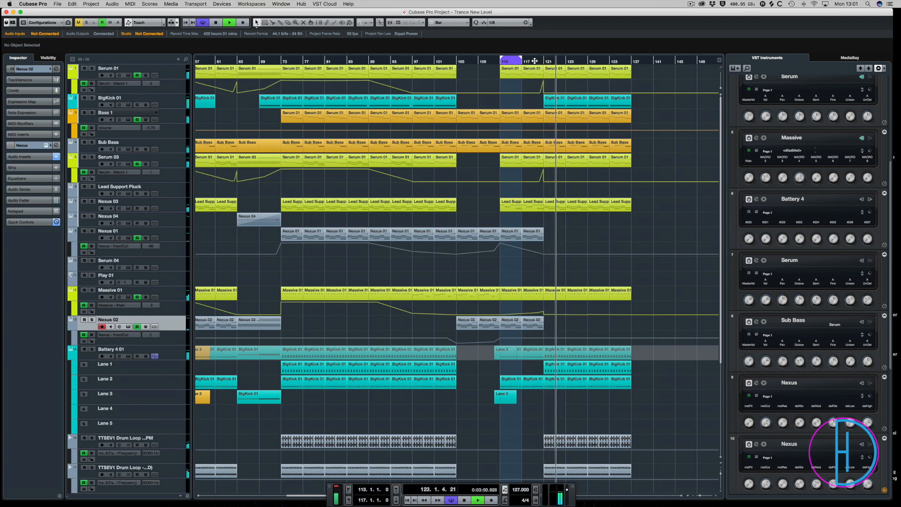
{"action": "key", "text": "super+s"}
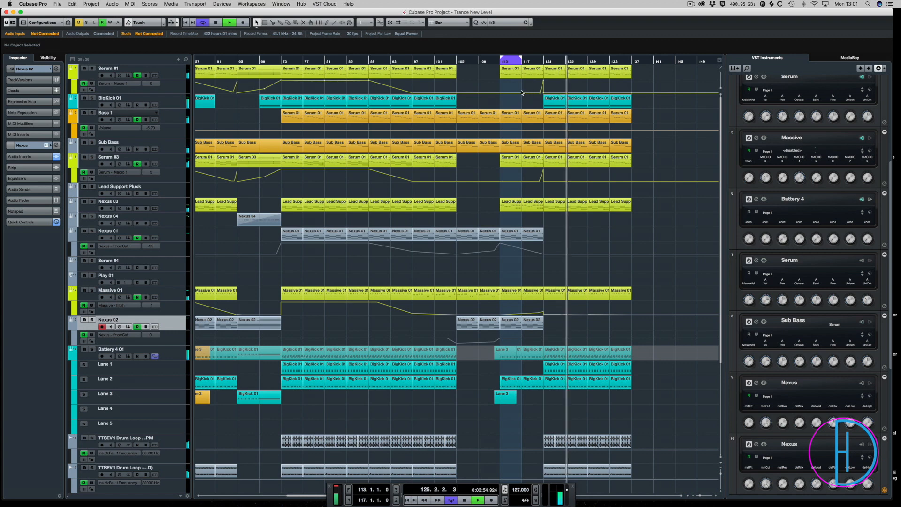
{"action": "key", "text": "space"}
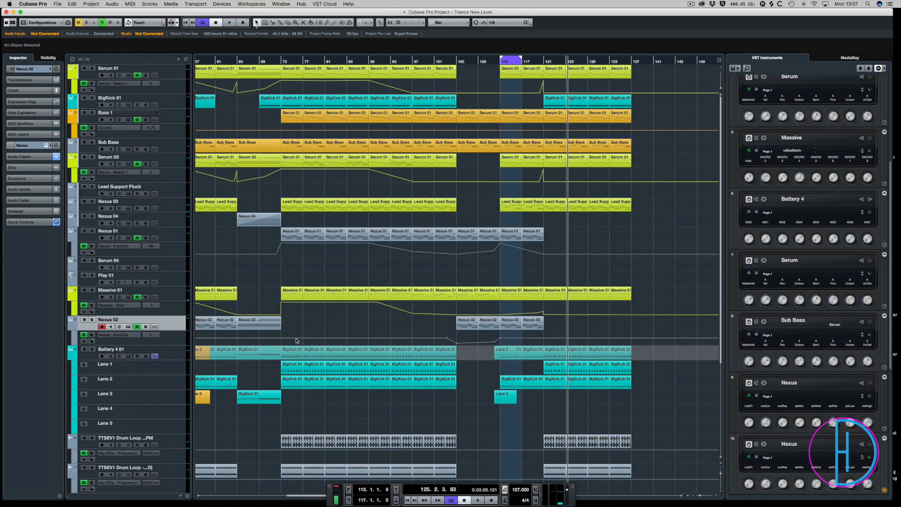
Examine the notes of the Massive 01 clip at bar 121 in the Key Editor and return to the arrangement
{"action": "left_click", "coordinate": [172, 295]}
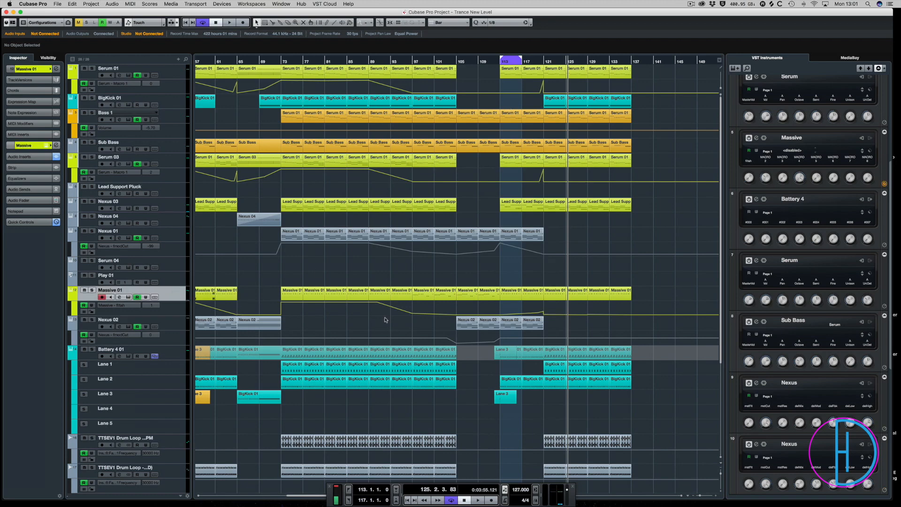
{"action": "left_click", "coordinate": [553, 292]}
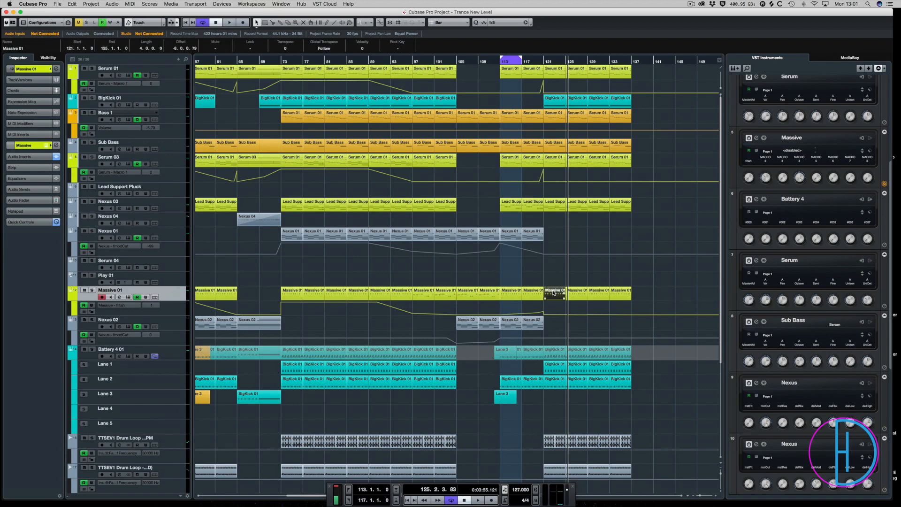
{"action": "double_click", "coordinate": [554, 293]}
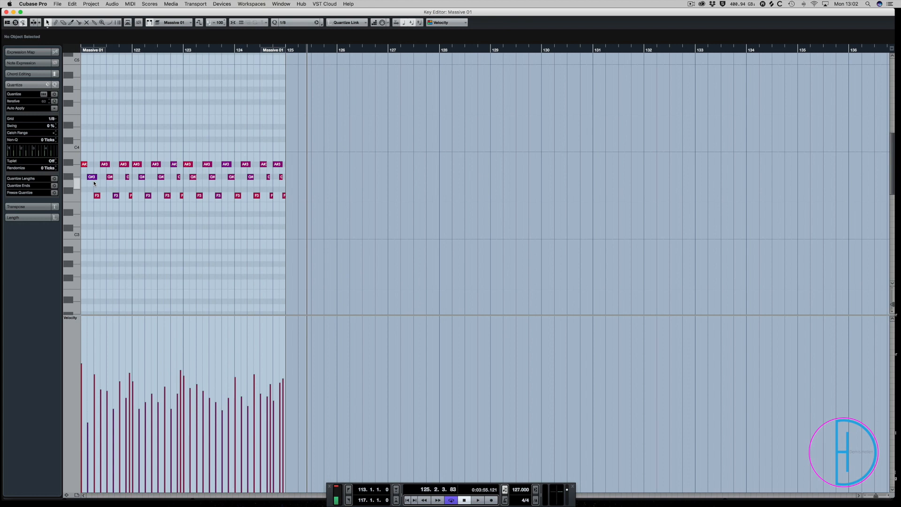
{"action": "key", "text": "Escape"}
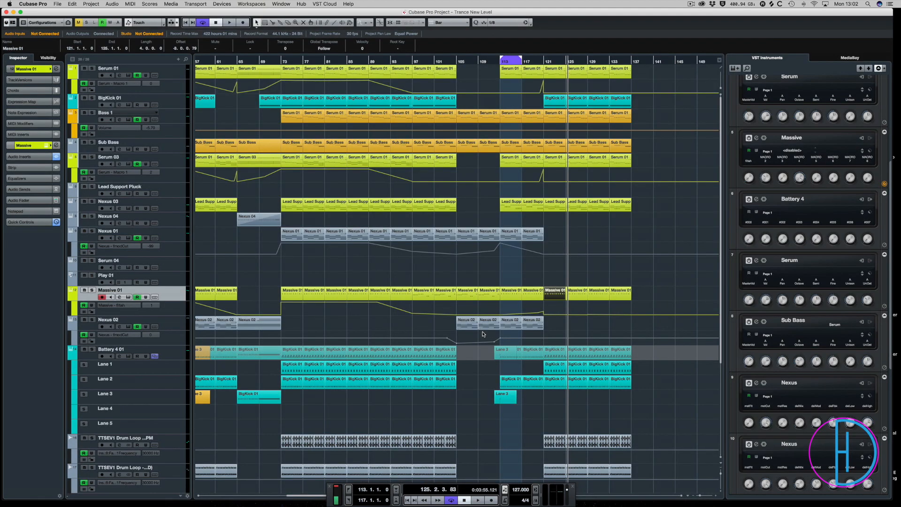
Inspect the Serum 01 clip at bar 73 in the Key Editor, select its highest line of notes, and close the editor
{"action": "left_click", "coordinate": [285, 62]}
{"action": "left_click", "coordinate": [289, 70]}
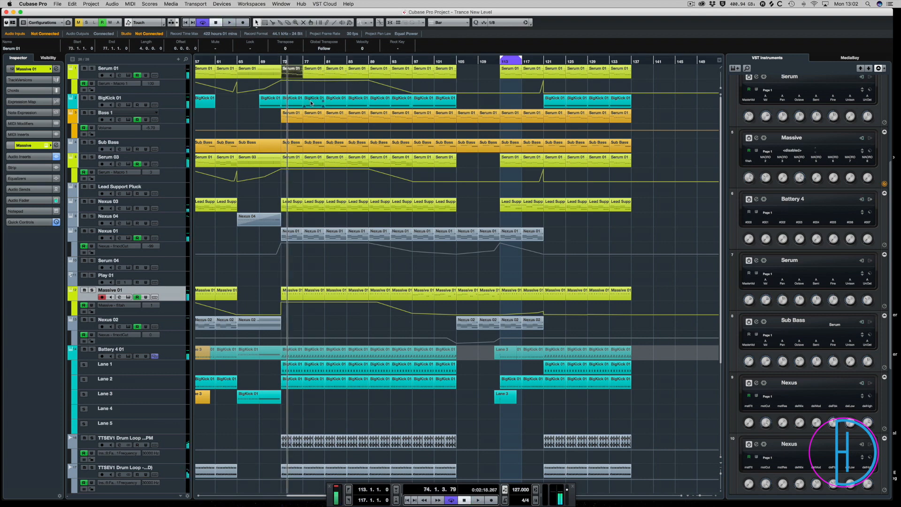
{"action": "double_click", "coordinate": [292, 75]}
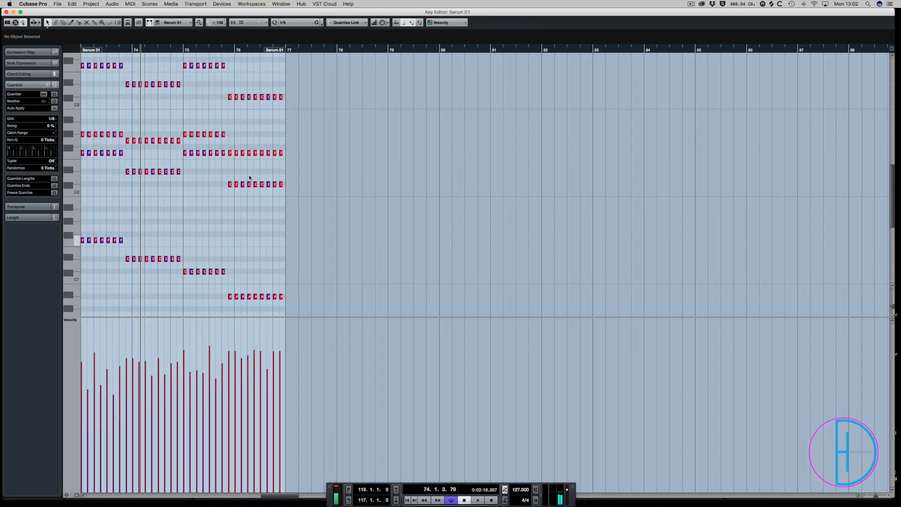
{"action": "key", "text": "Right"}
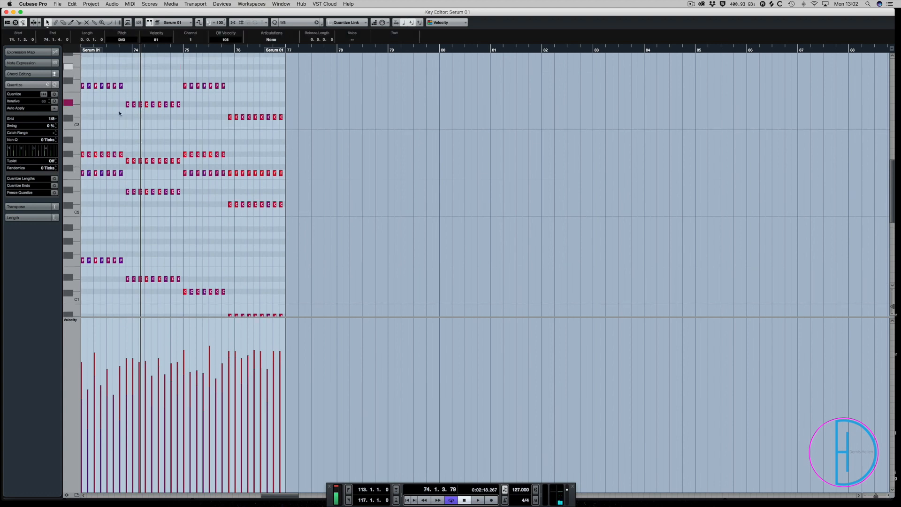
{"action": "left_click_drag", "start_coordinate": [377, 68], "coordinate": [70, 123]}
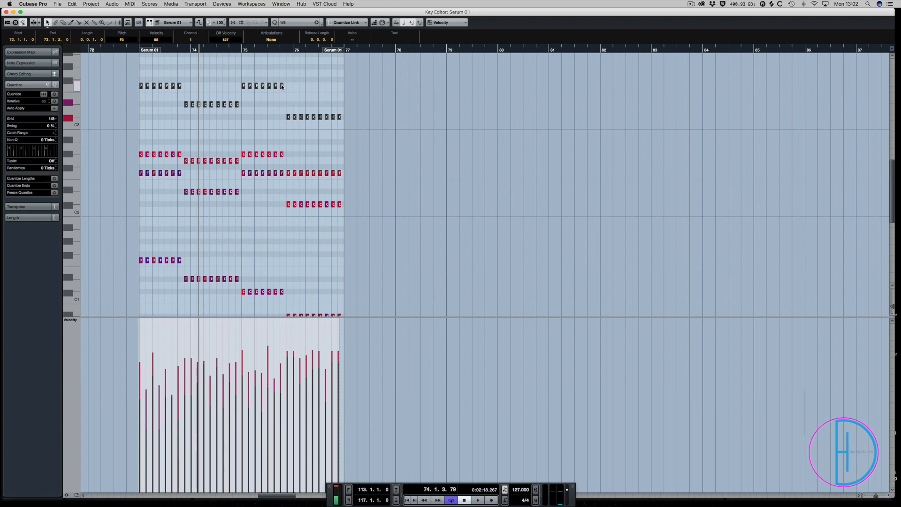
{"action": "key", "text": "Return"}
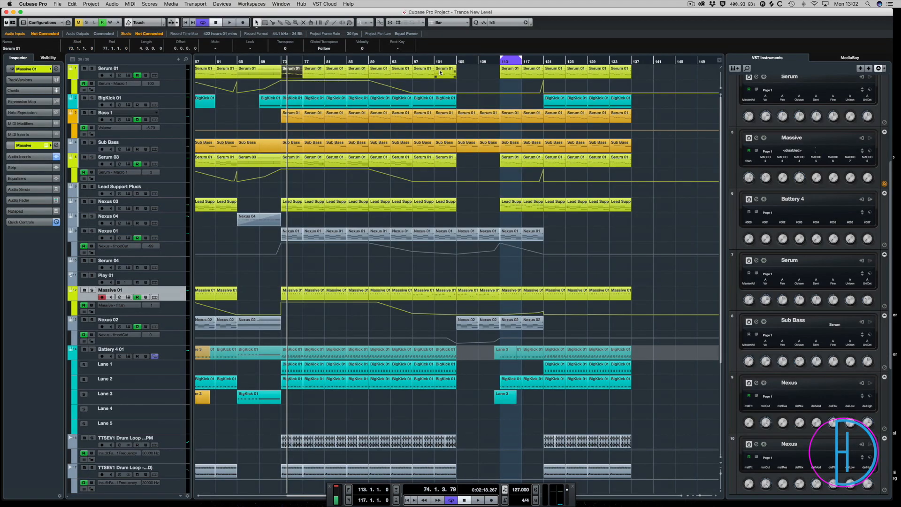
Audition the mix briefly from bar 113 and from the breakdown at bar 65
{"action": "left_click", "coordinate": [501, 64]}
{"action": "key", "text": "space"}
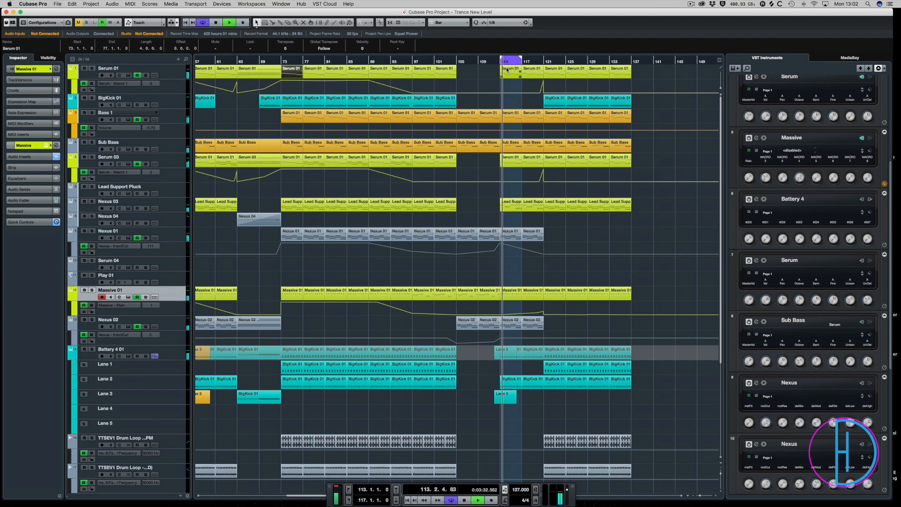
{"action": "key", "text": "space"}
{"action": "key", "text": "g"}
{"action": "key", "text": "g"}
{"action": "key", "text": "g"}
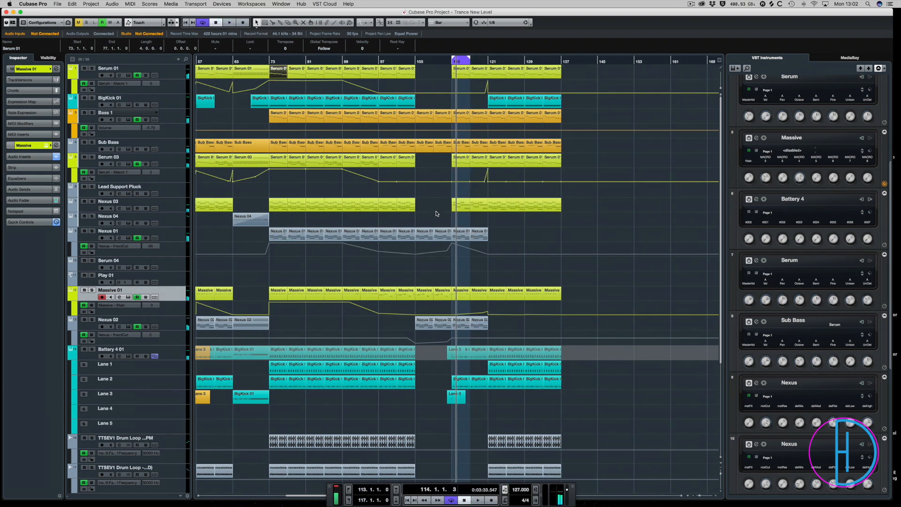
{"action": "left_click", "coordinate": [301, 60]}
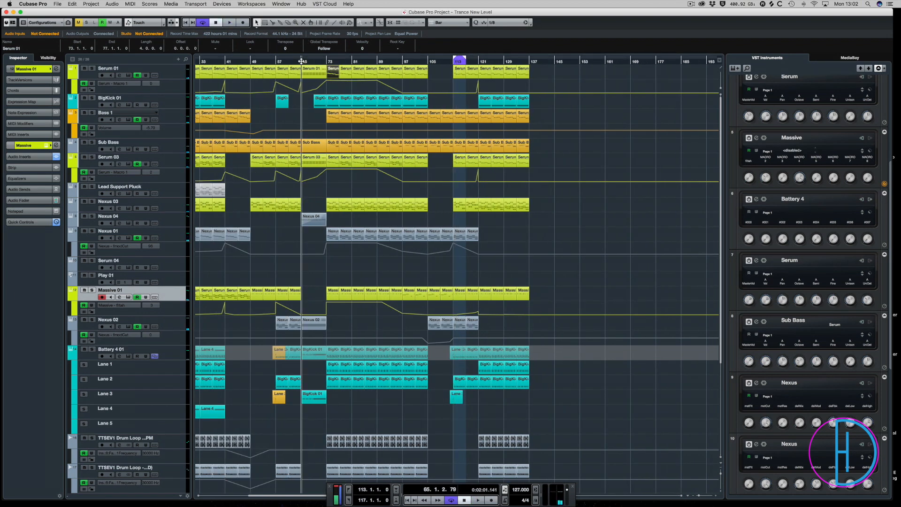
{"action": "key", "text": "space"}
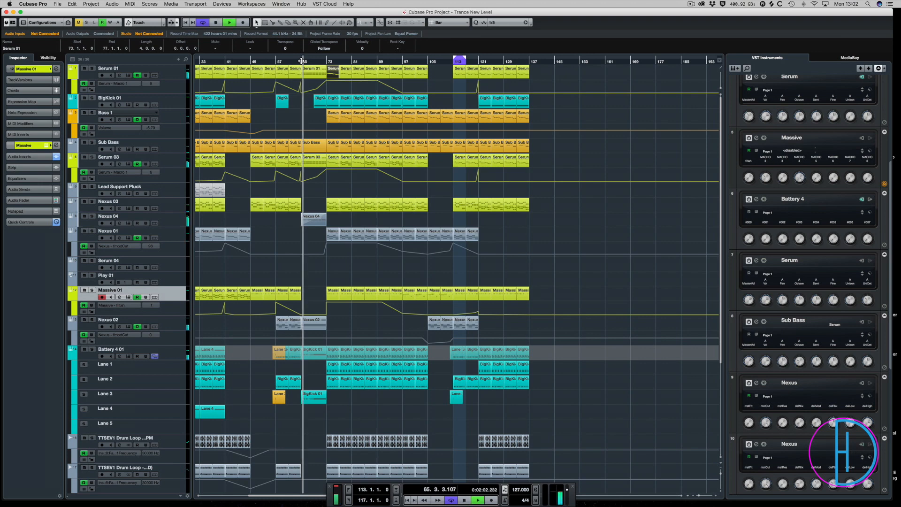
{"action": "key", "text": "space"}
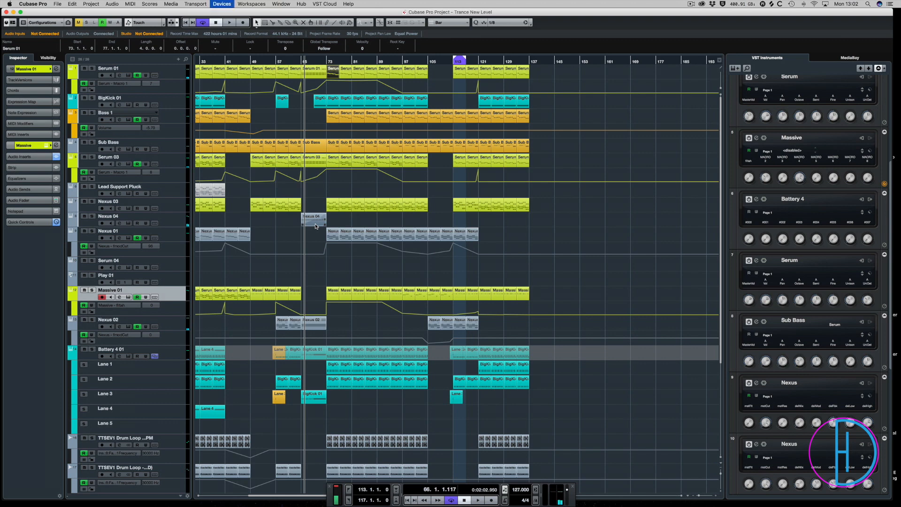
Solo Nexus 04 in the MixConsole during playback, lower its fader to about -10.6 dB, and unsolo it
{"action": "key", "text": "F3"}
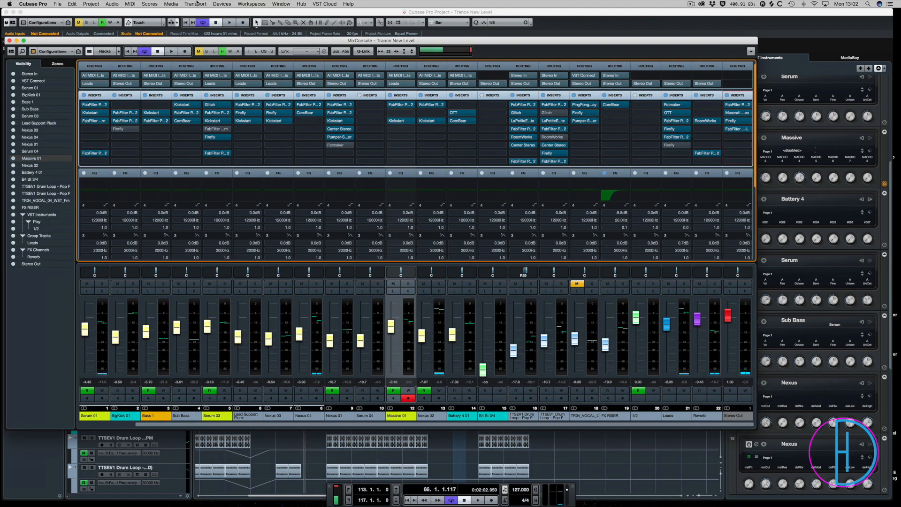
{"action": "left_click", "coordinate": [9, 41]}
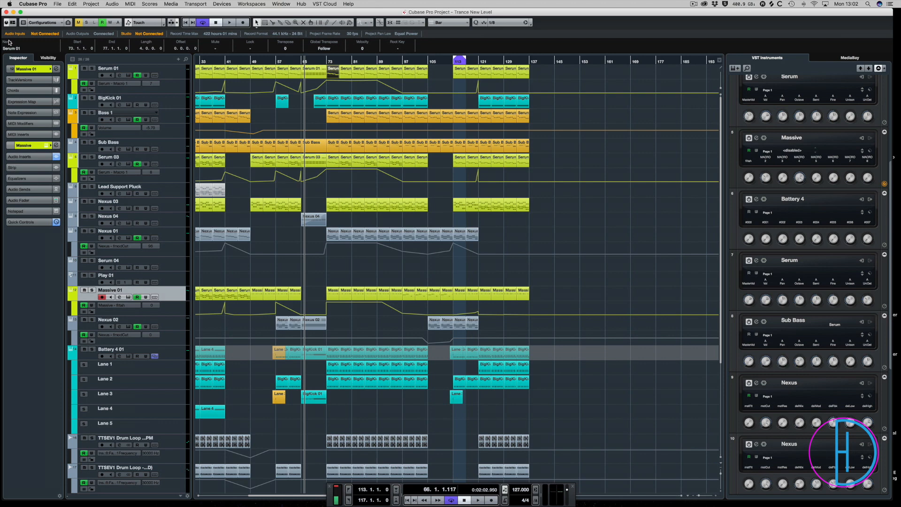
{"action": "key", "text": "F3"}
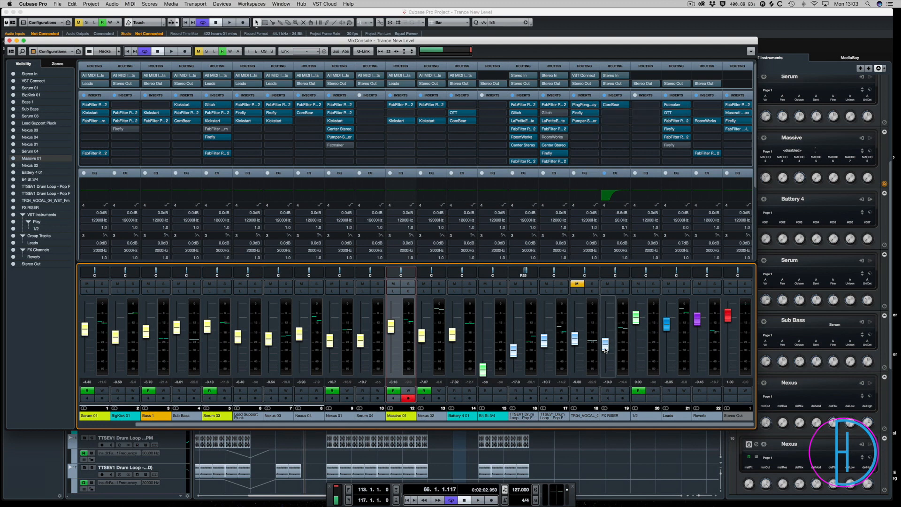
{"action": "key", "text": "space"}
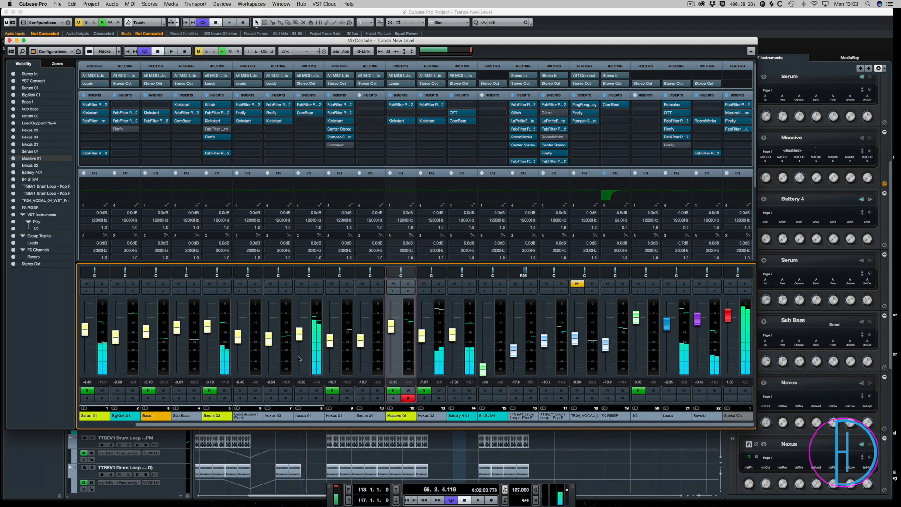
{"action": "left_click", "coordinate": [316, 284]}
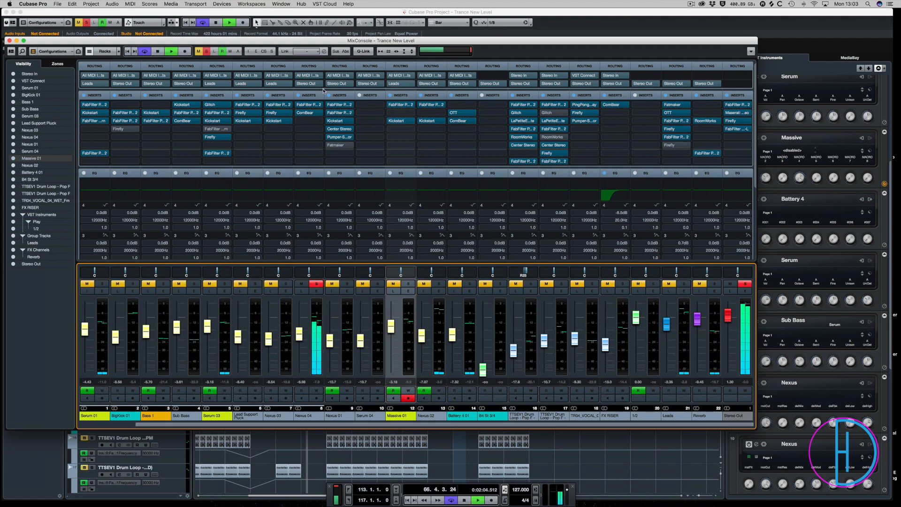
{"action": "left_click", "coordinate": [316, 284]}
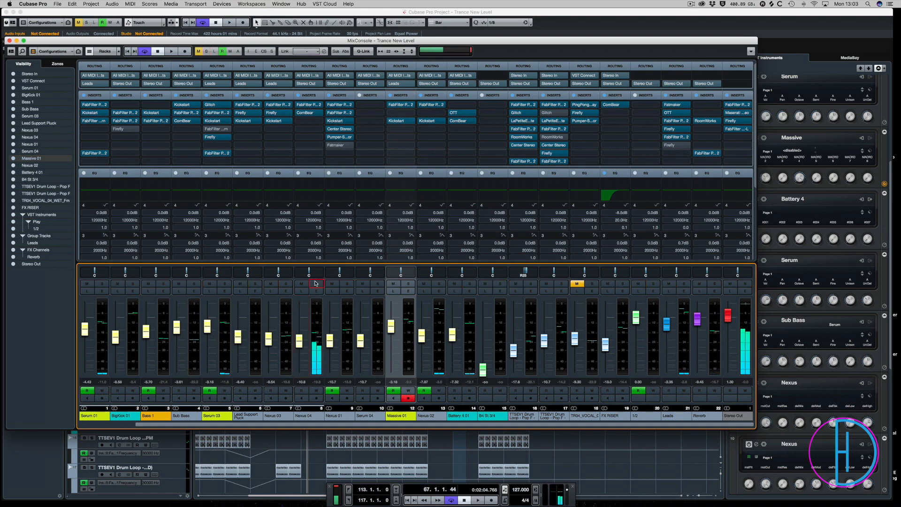
{"action": "key", "text": "F3"}
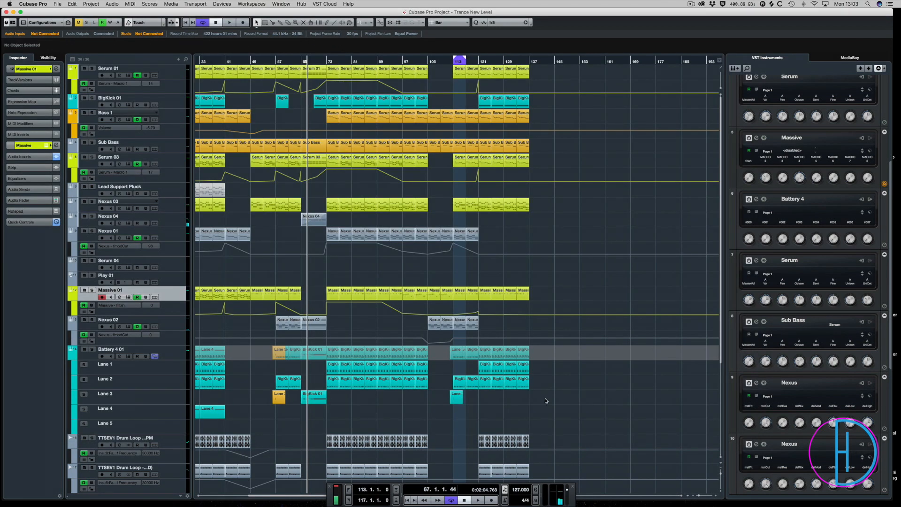
Open the Nexus 04 track's instrument and place its window over the upper part of the arrangement
{"action": "left_click", "coordinate": [154, 224]}
{"action": "left_click", "coordinate": [128, 223]}
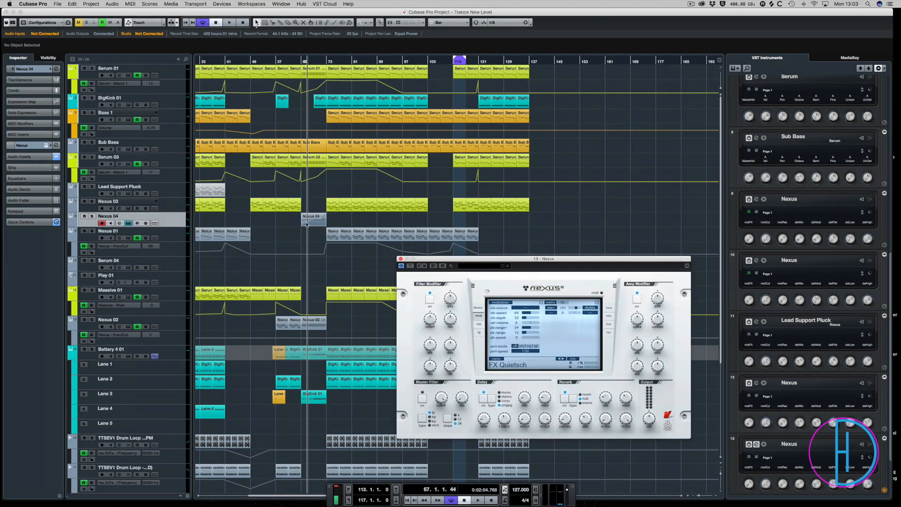
{"action": "left_click_drag", "start_coordinate": [551, 260], "coordinate": [429, 115]}
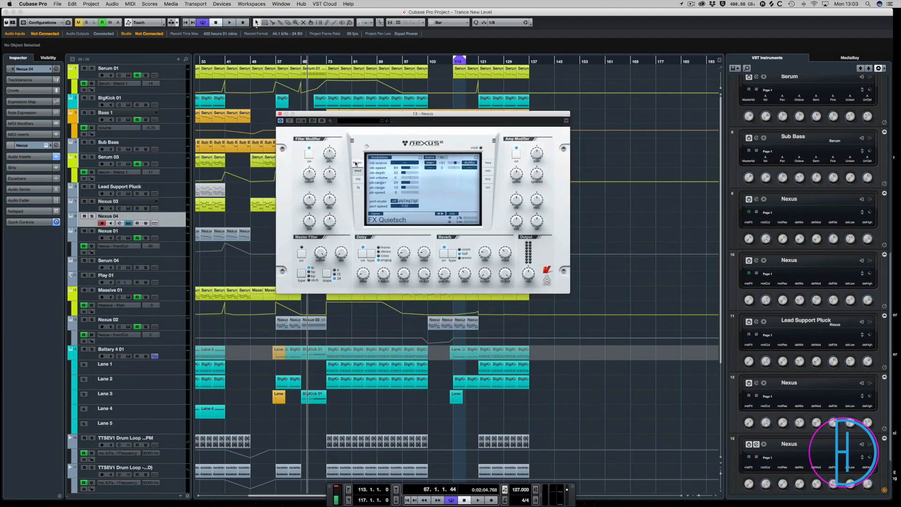
Return the Nexus 04 instrument to its preset list, set its output to 42 during playback, and close its window
{"action": "left_click", "coordinate": [357, 162]}
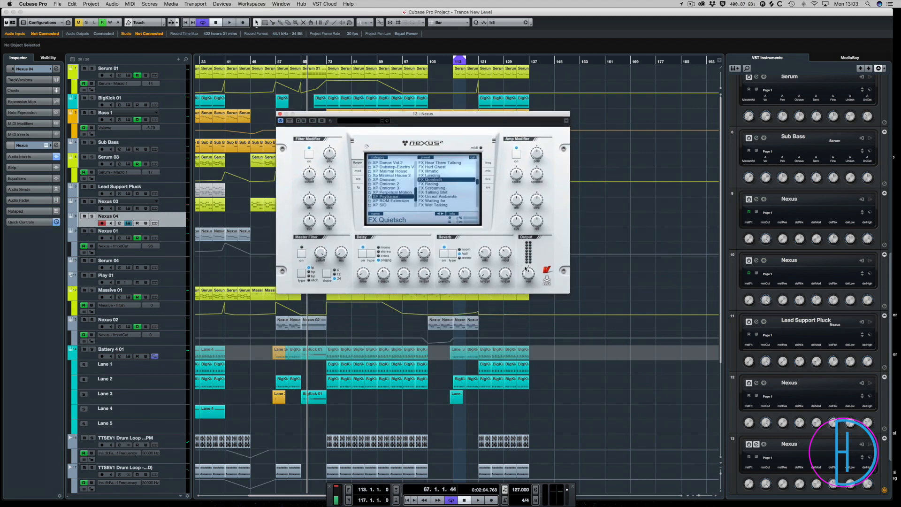
{"action": "mouse_move", "coordinate": [528, 277]}
{"action": "key", "text": "space"}
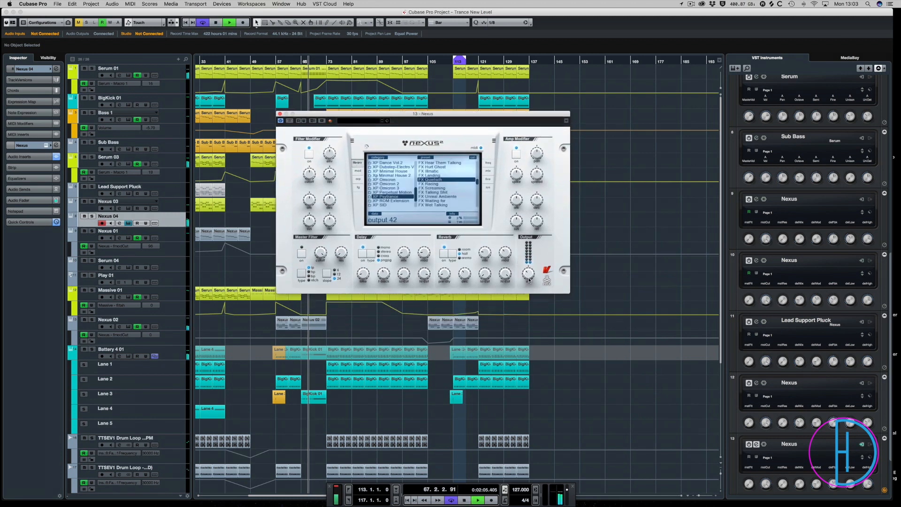
{"action": "left_click", "coordinate": [281, 113]}
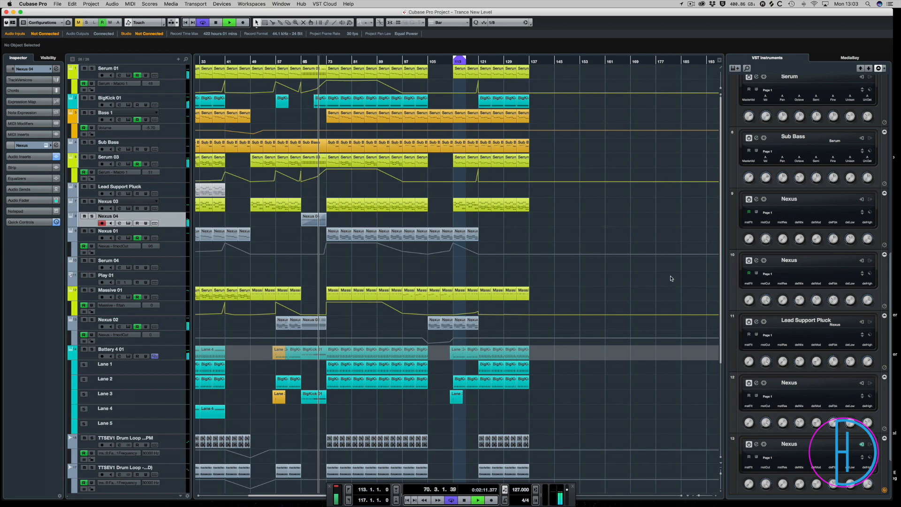
Audition the breakdown from bar 61 and from bar 65 with Battery 4 01 soloed
{"action": "scroll", "coordinate": [296, 244], "scroll_direction": "down", "scroll_amount": 4}
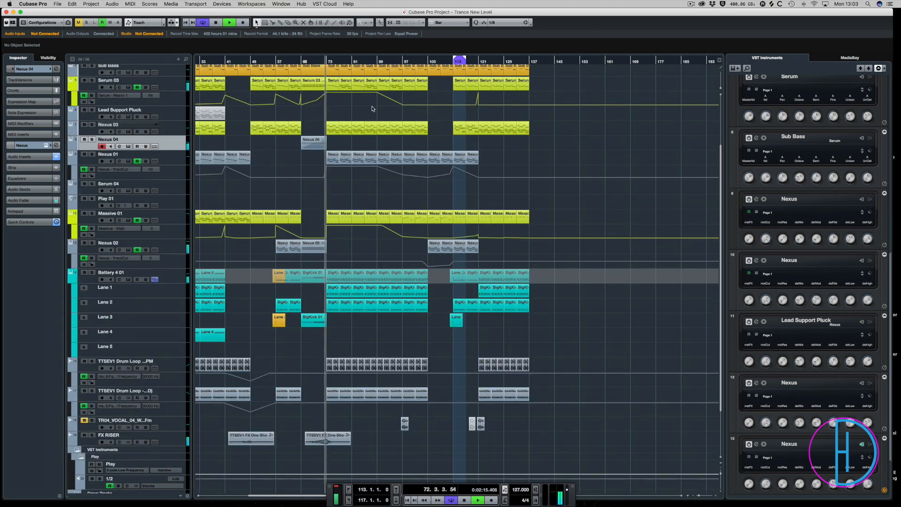
{"action": "key", "text": "space"}
{"action": "left_click", "coordinate": [289, 61]}
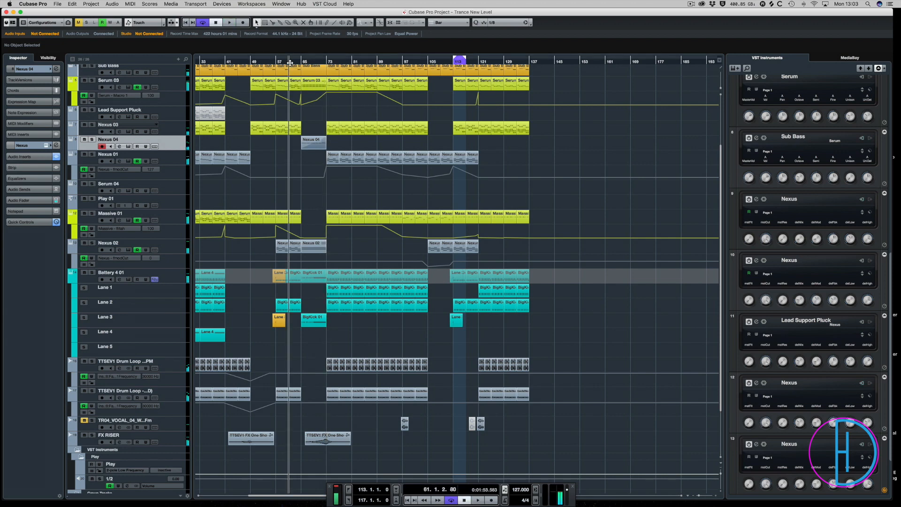
{"action": "key", "text": "space"}
{"action": "scroll", "coordinate": [169, 272], "scroll_direction": "down", "scroll_amount": 4}
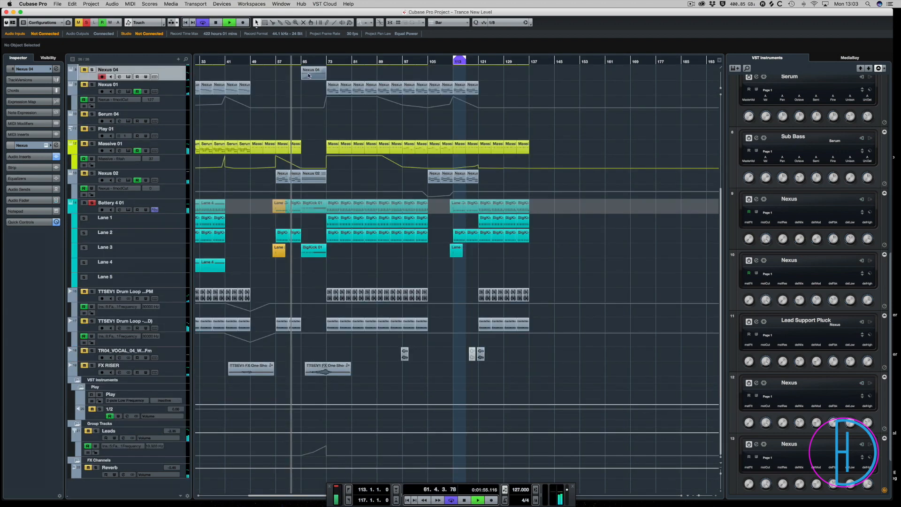
{"action": "left_click", "coordinate": [302, 61]}
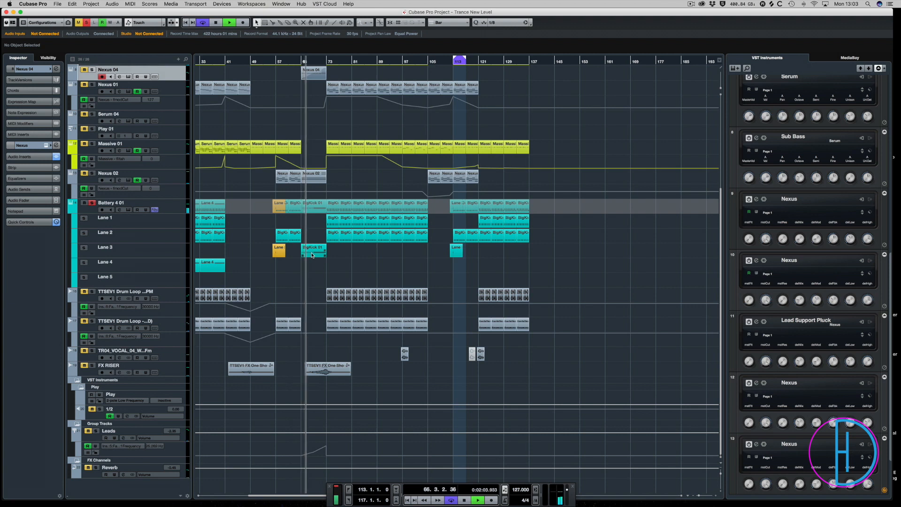
{"action": "scroll", "coordinate": [256, 183], "scroll_direction": "left", "scroll_amount": 3}
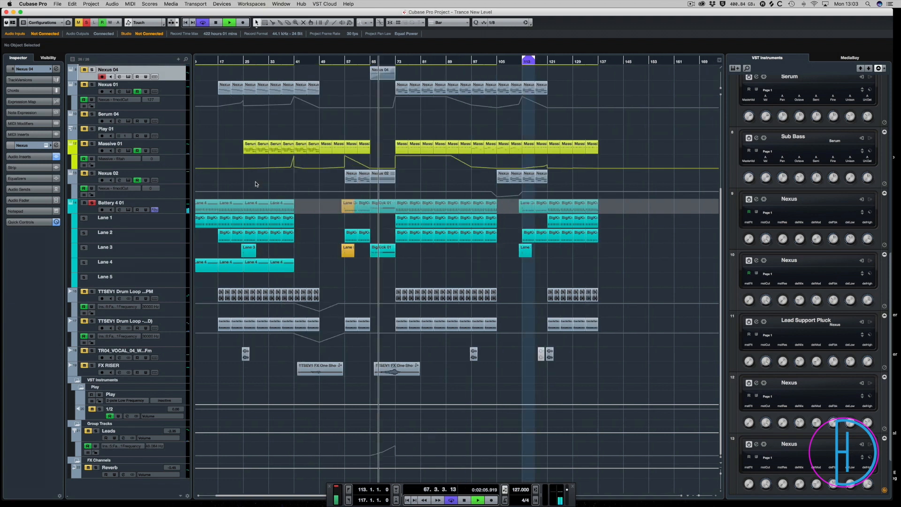
{"action": "key", "text": "space"}
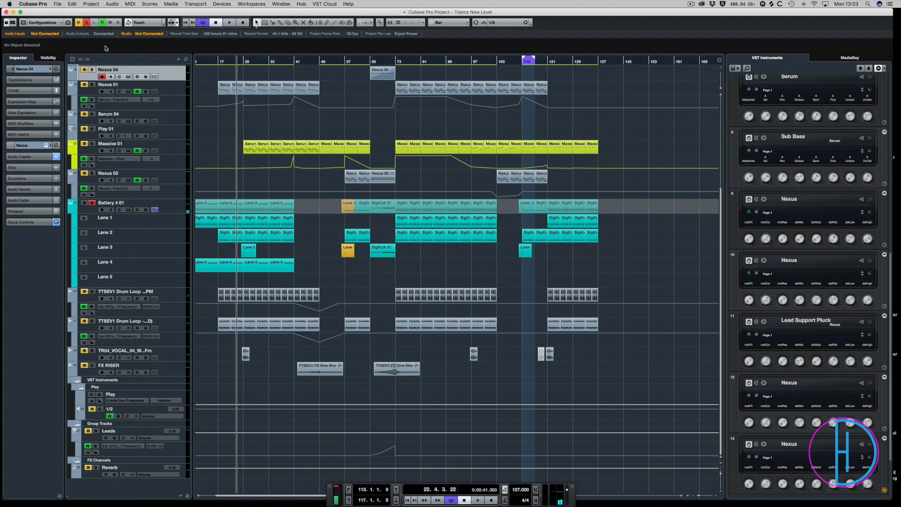
Play the transition at bar 25, open Lane 3's Battery 4 instrument, and audition its clap, snare and kick cells
{"action": "key", "text": "space"}
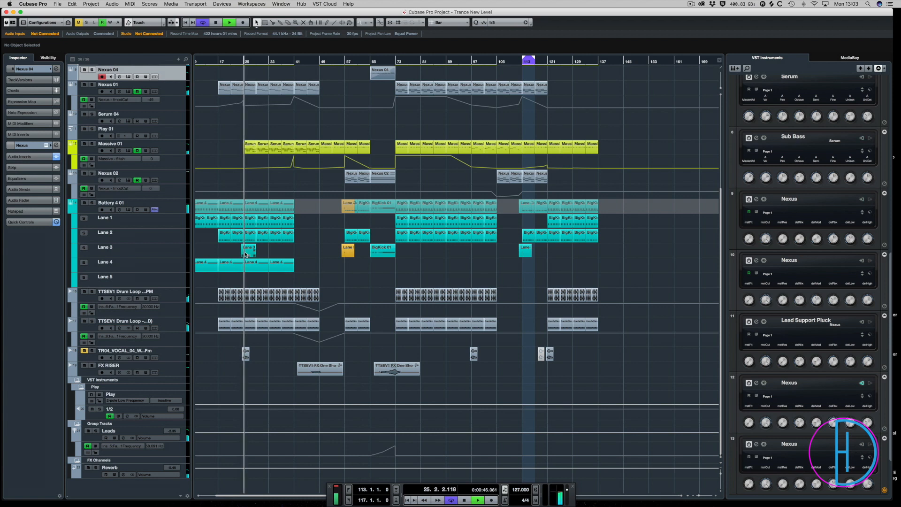
{"action": "left_click", "coordinate": [152, 252]}
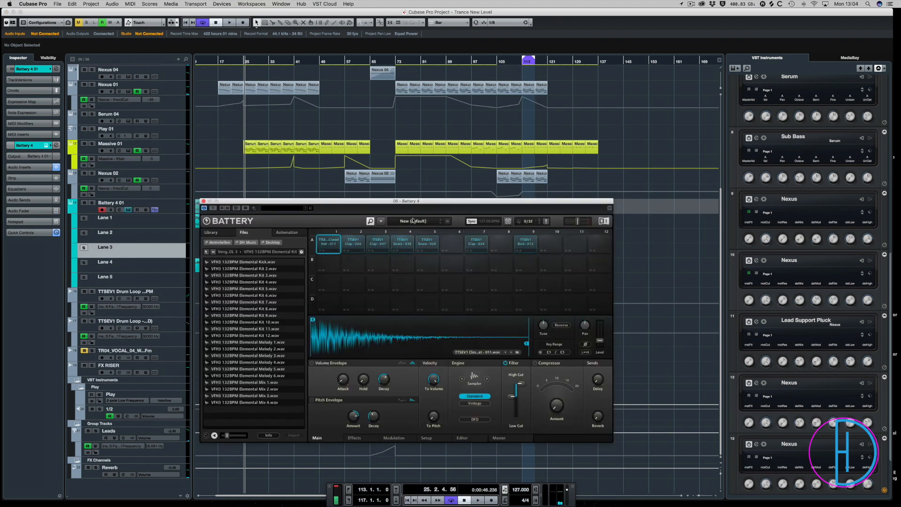
{"action": "left_click_drag", "start_coordinate": [400, 203], "coordinate": [399, 123]}
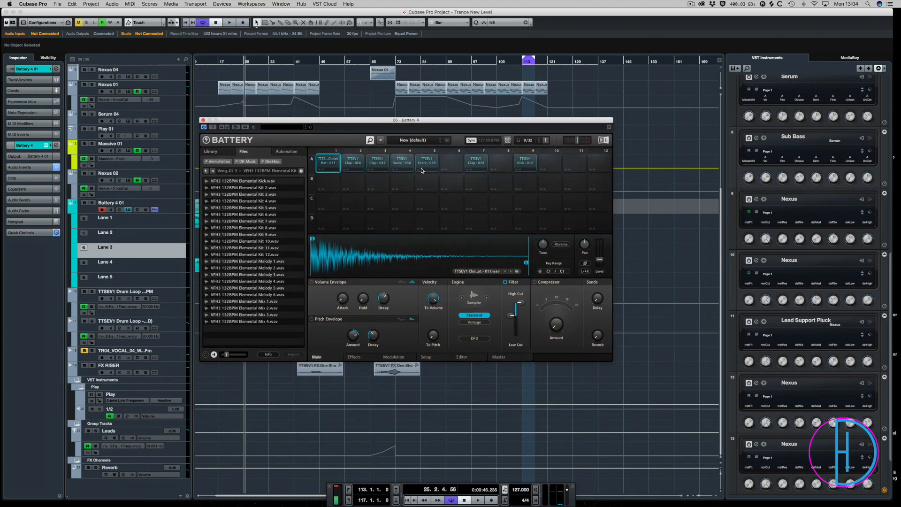
{"action": "left_click", "coordinate": [351, 163]}
{"action": "left_click", "coordinate": [396, 161]}
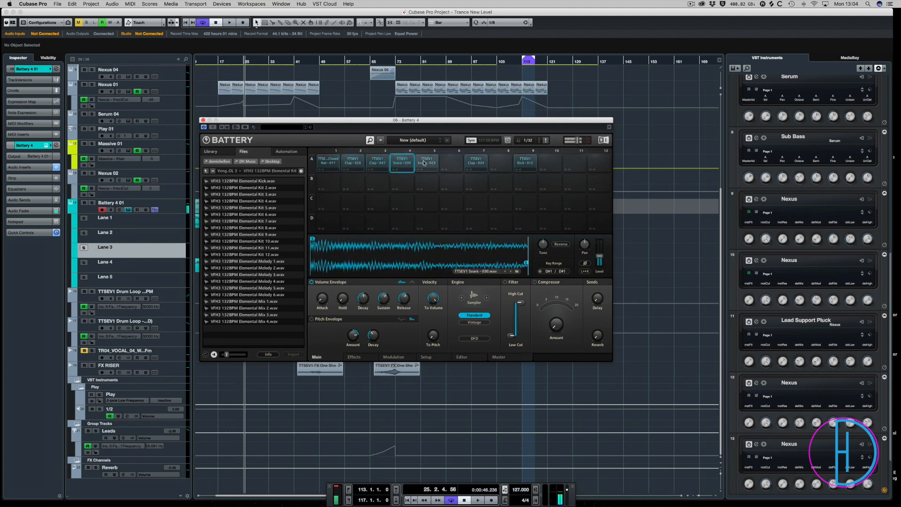
{"action": "left_click", "coordinate": [427, 161]}
{"action": "left_click", "coordinate": [476, 161]}
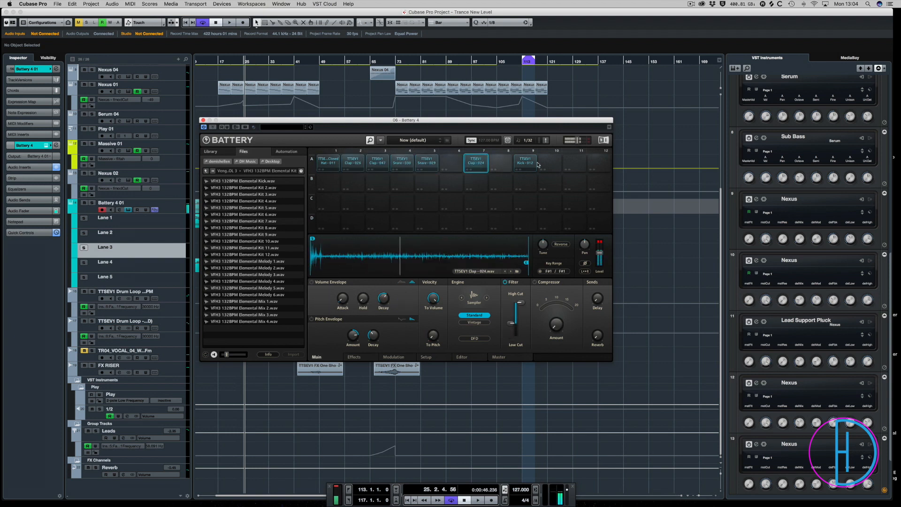
{"action": "left_click", "coordinate": [527, 162]}
Raise the level of Battery's Snare-030 cell in small stages while playing the fills before the drops
{"action": "left_click", "coordinate": [402, 162]}
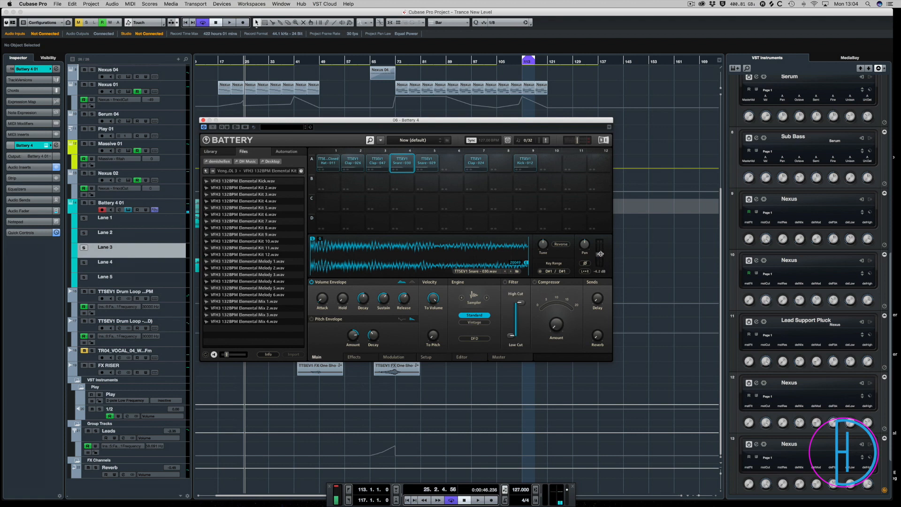
{"action": "left_click", "coordinate": [495, 376]}
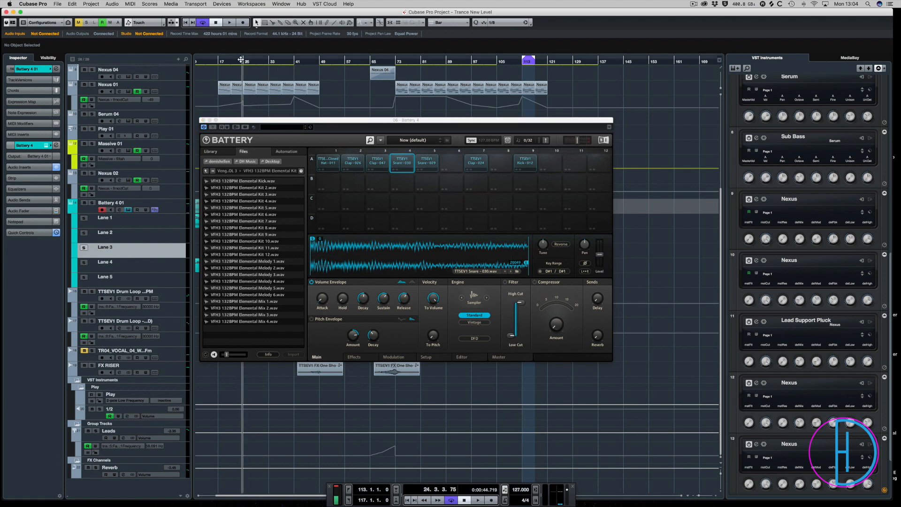
{"action": "left_click_drag", "start_coordinate": [233, 121], "coordinate": [300, 262]}
{"action": "key", "text": "space"}
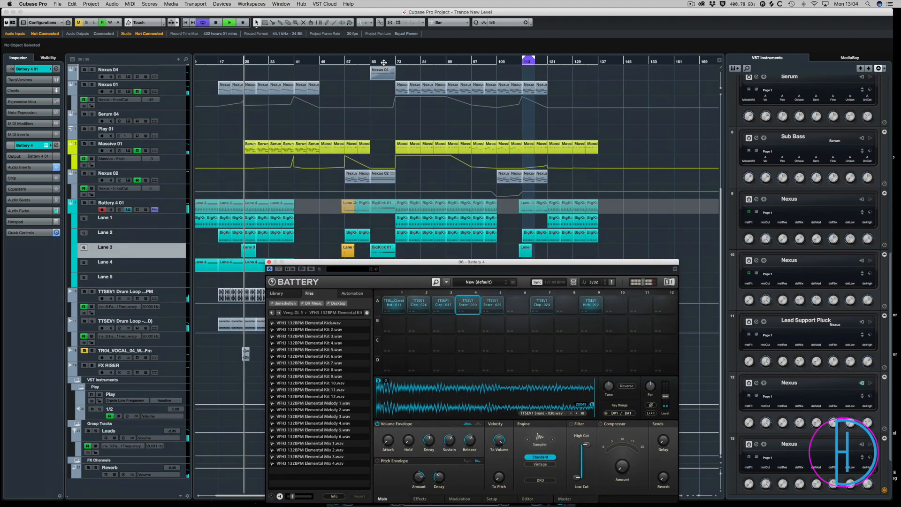
{"action": "left_click", "coordinate": [393, 153]}
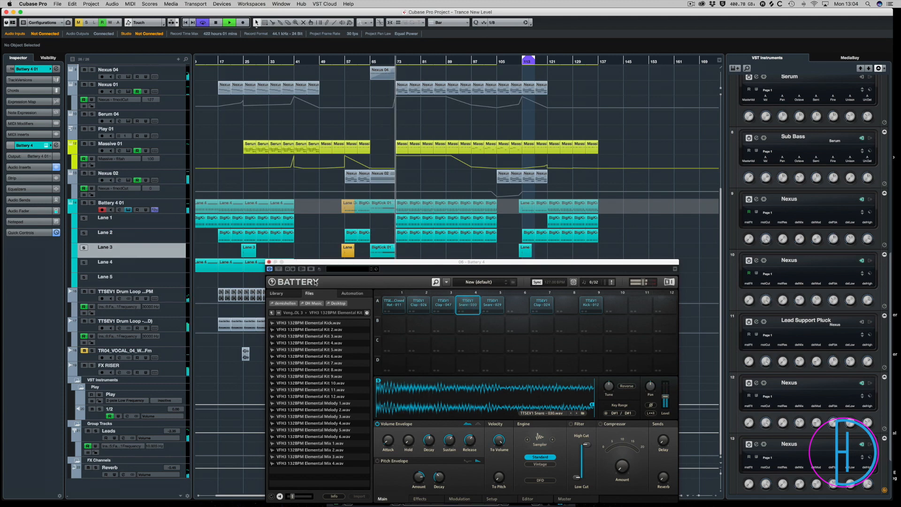
{"action": "left_click_drag", "start_coordinate": [668, 397], "coordinate": [668, 394]}
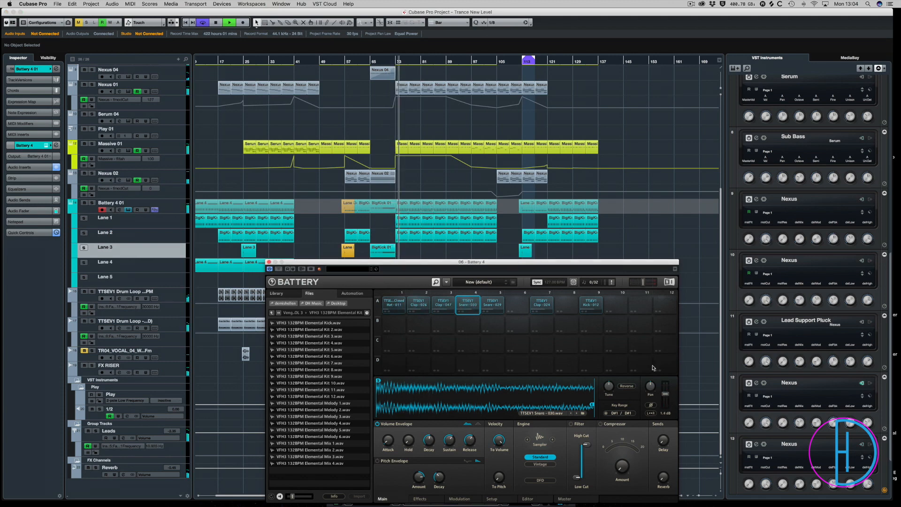
Audition the adjusted snare from bars 65 and 24, and save the project
{"action": "left_click", "coordinate": [371, 61]}
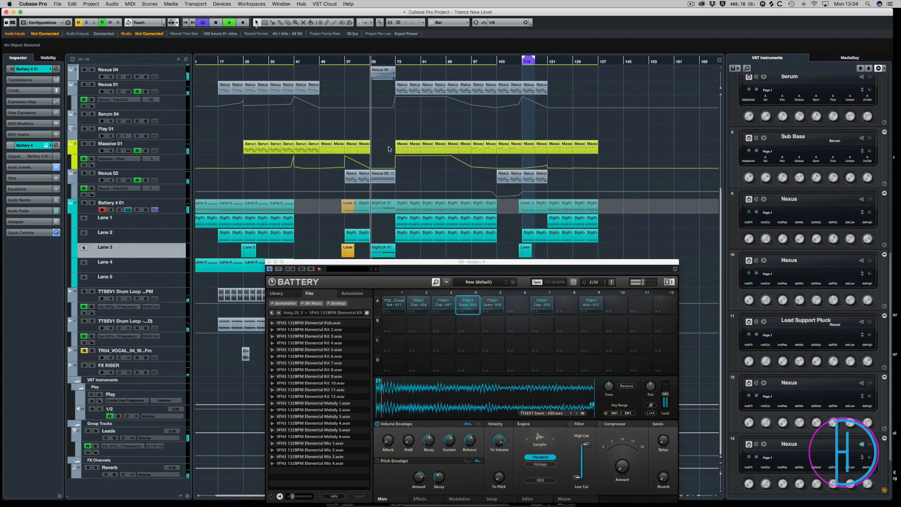
{"action": "left_click", "coordinate": [241, 60]}
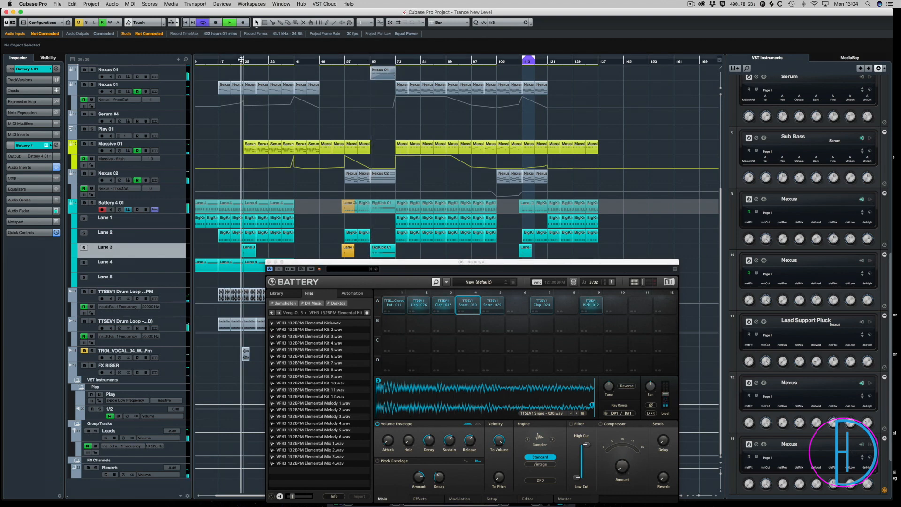
{"action": "key", "text": "super+s"}
Check Battery 4 01 in the MixConsole during playback, soloing it briefly
{"action": "key", "text": "F3"}
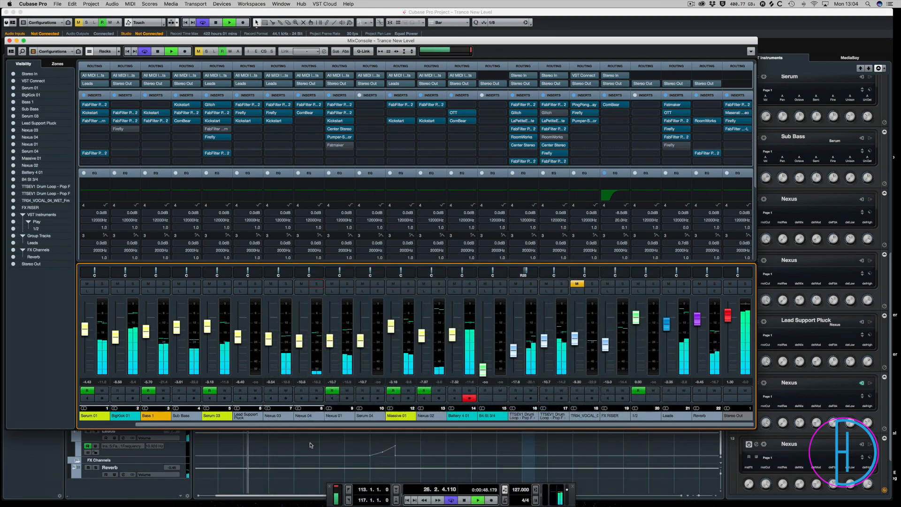
{"action": "key", "text": "F3"}
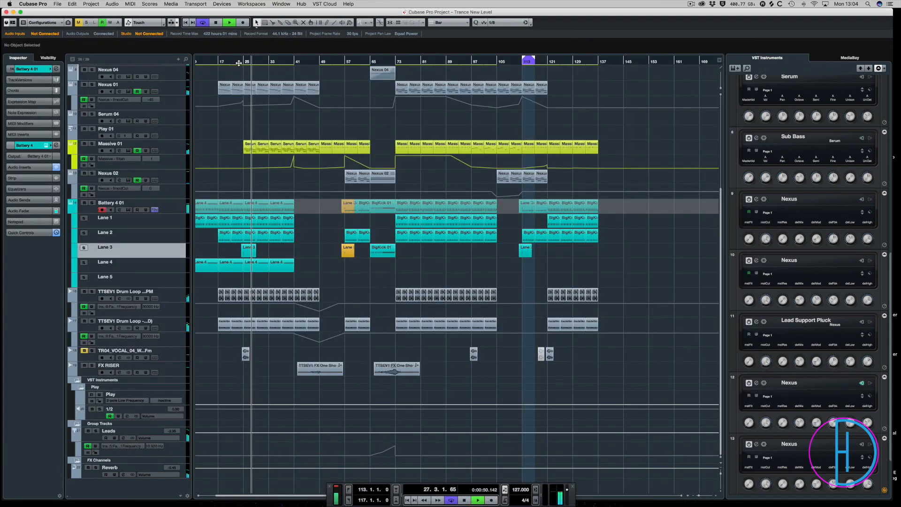
{"action": "key", "text": "F3"}
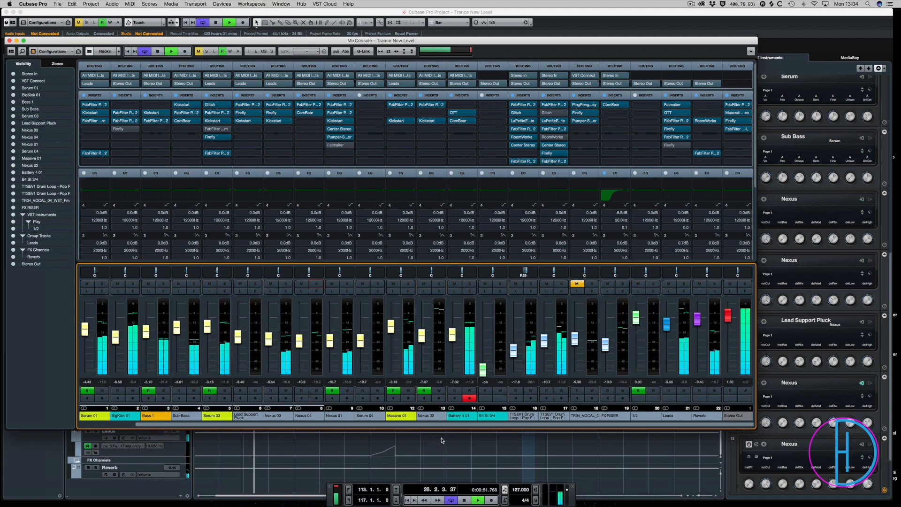
{"action": "left_click", "coordinate": [470, 284]}
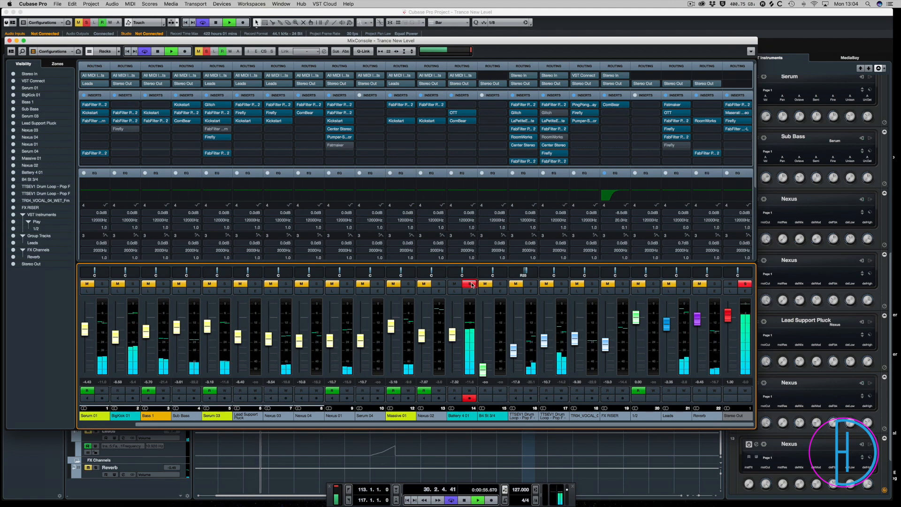
{"action": "left_click", "coordinate": [471, 284]}
{"action": "key", "text": "F3"}
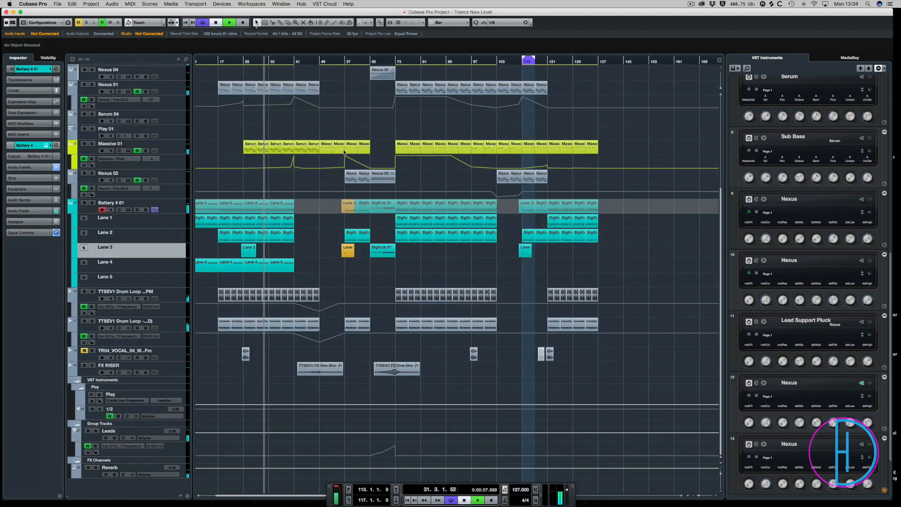
Review the arrangement's ending and play it from bar 133
{"action": "key", "text": "space"}
{"action": "scroll", "coordinate": [334, 116], "scroll_direction": "up", "scroll_amount": 5}
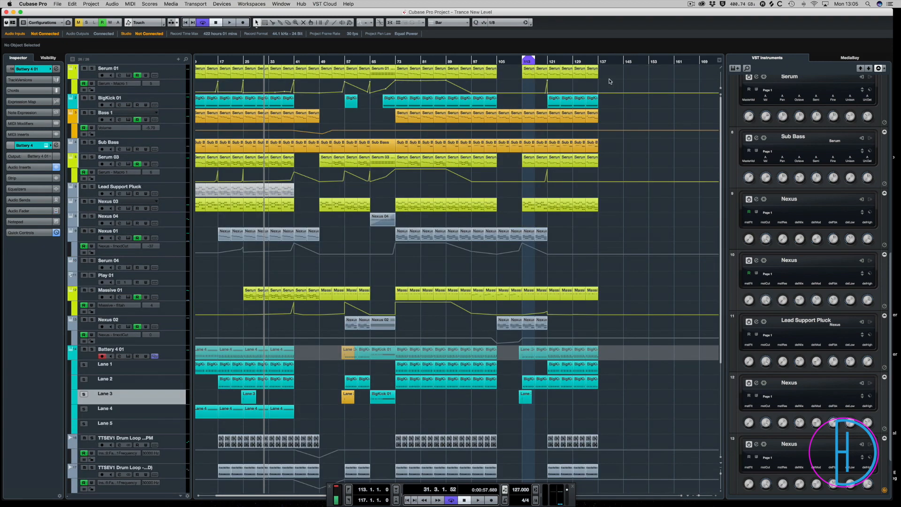
{"action": "key", "text": "g"}
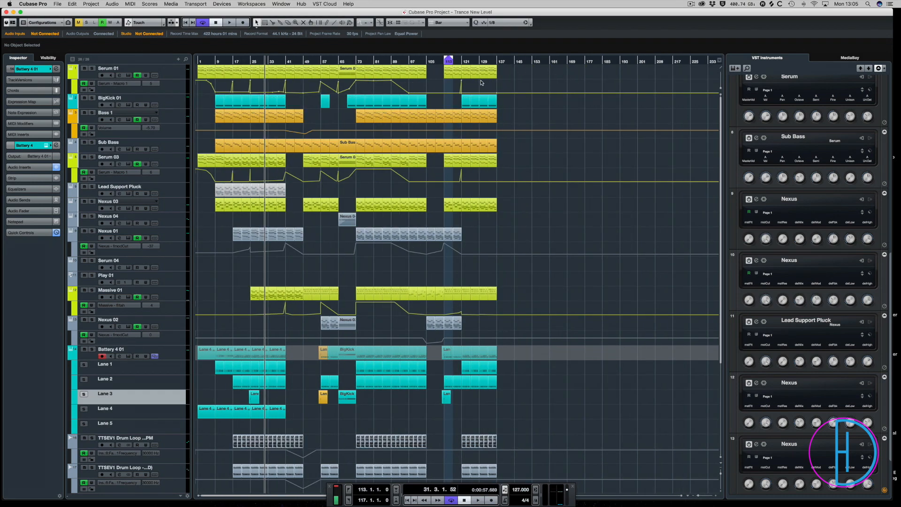
{"action": "scroll", "coordinate": [481, 82], "scroll_direction": "right", "scroll_amount": 15}
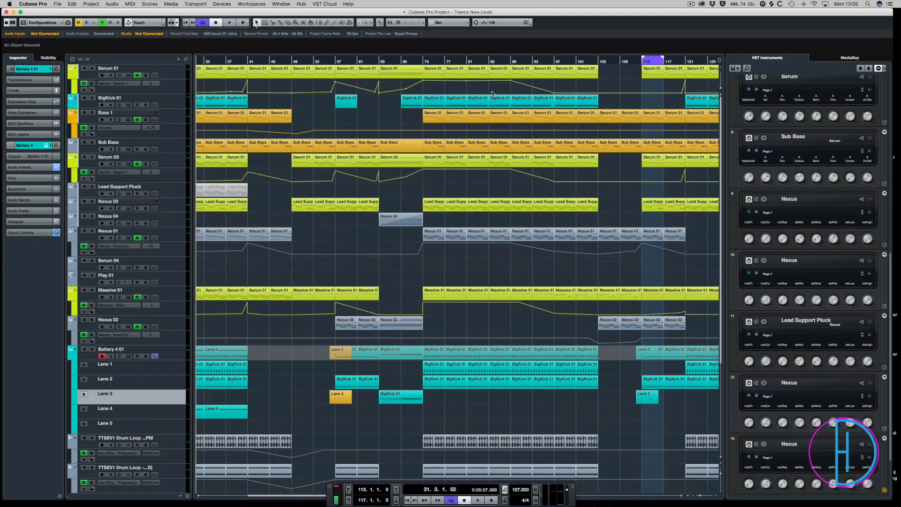
{"action": "scroll", "coordinate": [493, 93], "scroll_direction": "left", "scroll_amount": 15}
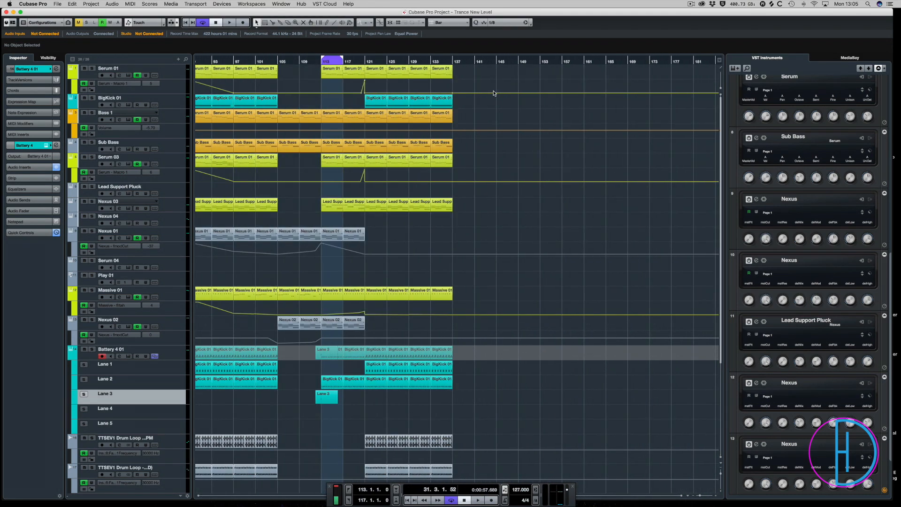
{"action": "left_click", "coordinate": [431, 61]}
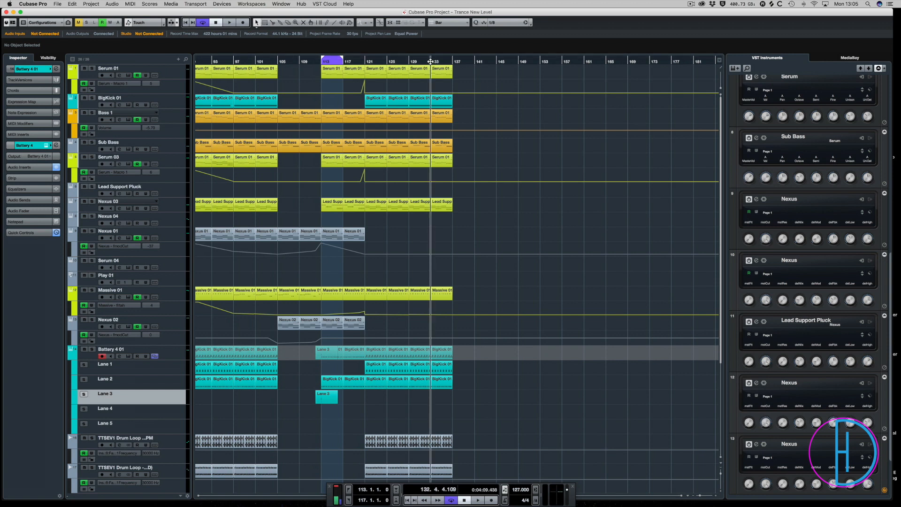
{"action": "key", "text": "space"}
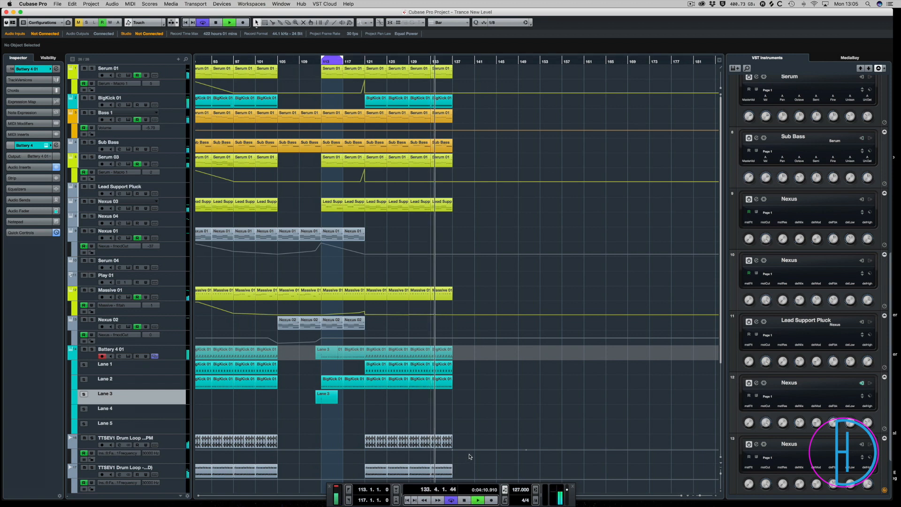
Duplicate the last two clips on every track so the ending extends from bar 137 to bar 145
{"action": "left_click_drag", "start_coordinate": [461, 470], "coordinate": [421, 74]}
{"action": "key", "text": "super+d"}
{"action": "scroll", "coordinate": [421, 74], "scroll_direction": "down", "scroll_amount": 4}
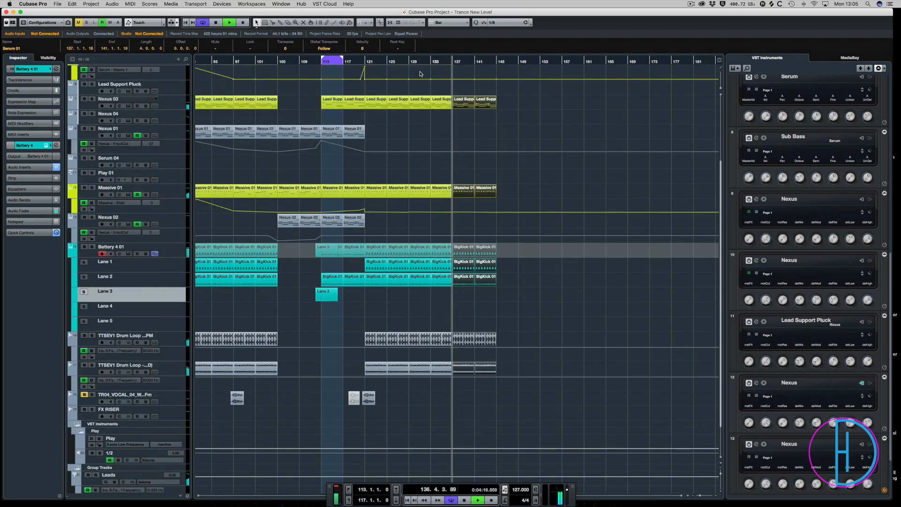
Stop playback and delete the duplicated Massive 01 clips between bars 137 and 145
{"action": "key", "text": "space"}
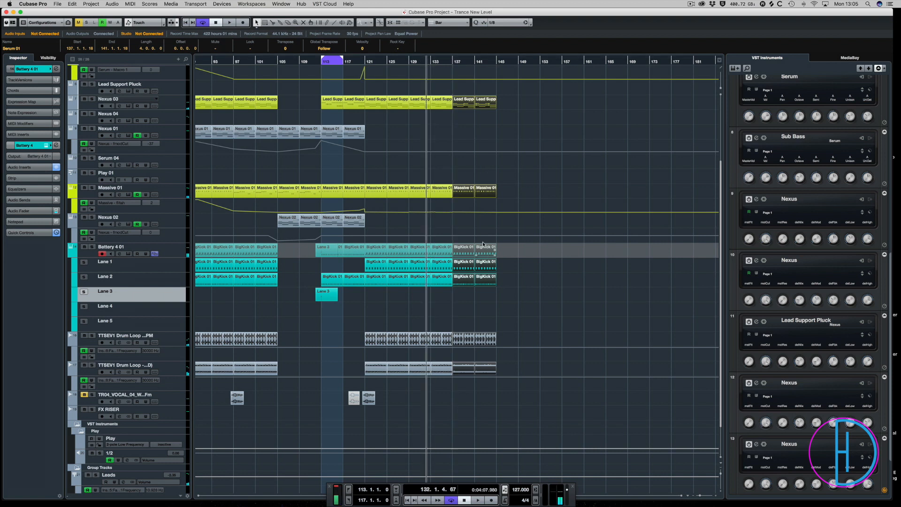
{"action": "left_click", "coordinate": [460, 191]}
{"action": "key", "text": "Delete"}
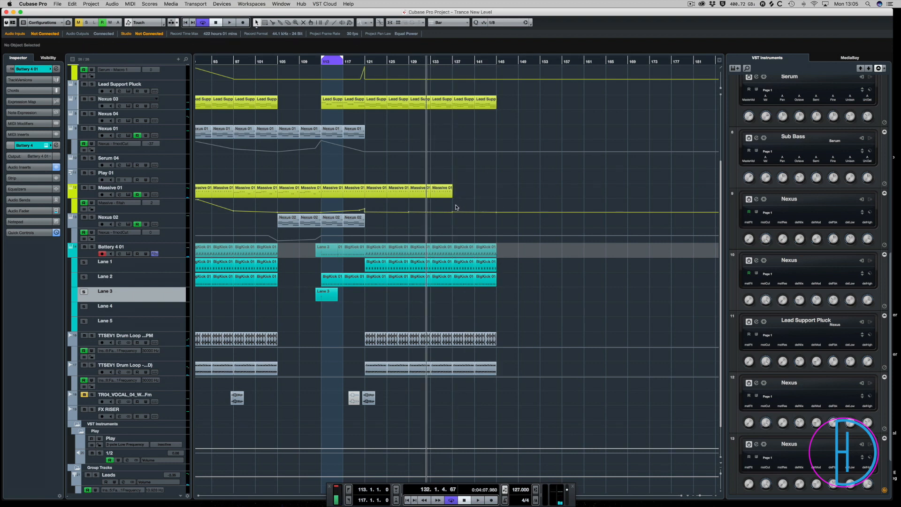
Remove the last kick notes from the BigKick 01 clip that starts at bar 133
{"action": "key", "text": "space"}
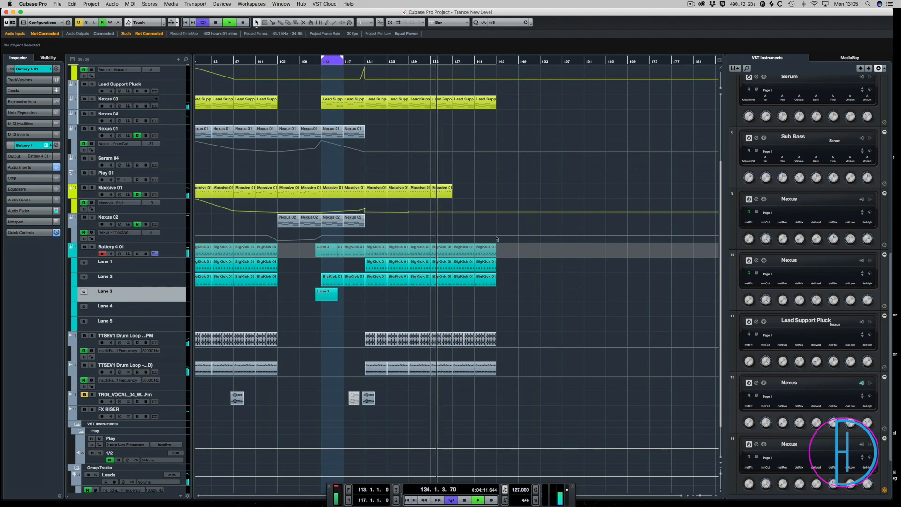
{"action": "scroll", "coordinate": [495, 240], "scroll_direction": "up", "scroll_amount": 4}
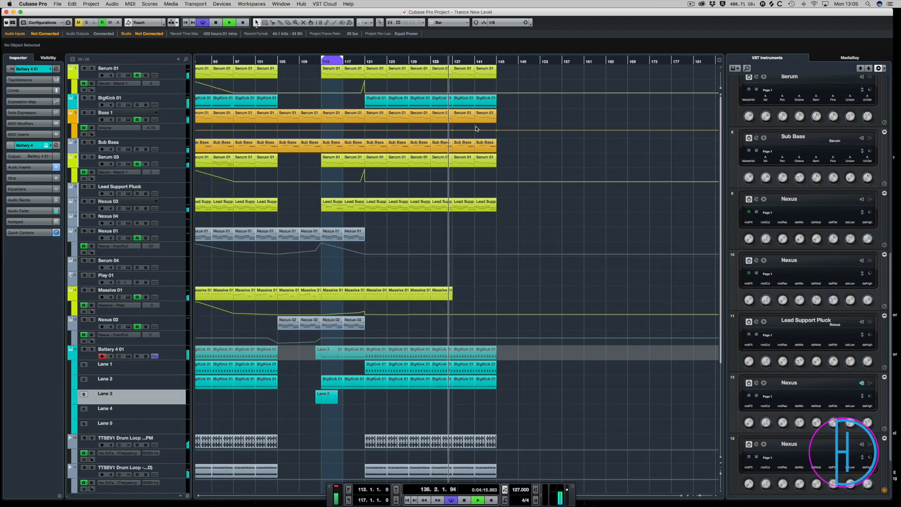
{"action": "left_click", "coordinate": [438, 62]}
{"action": "left_click", "coordinate": [444, 101]}
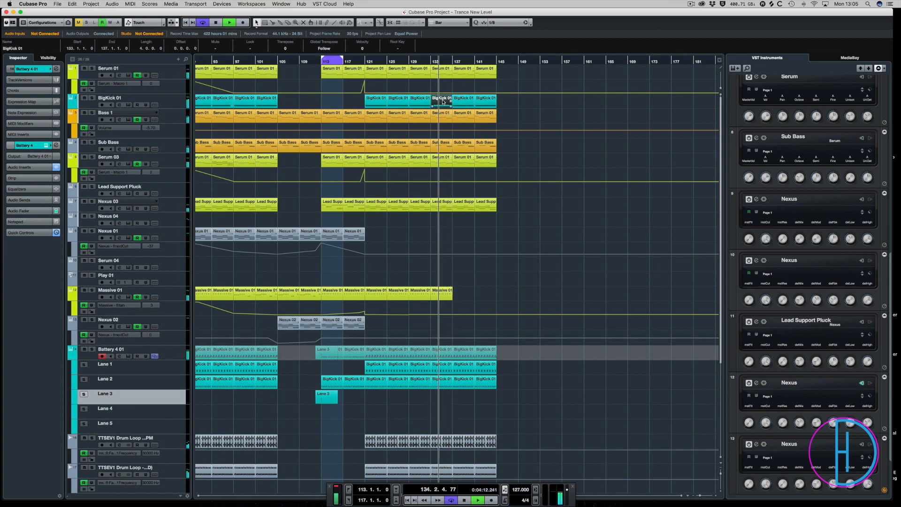
{"action": "key", "text": "Return"}
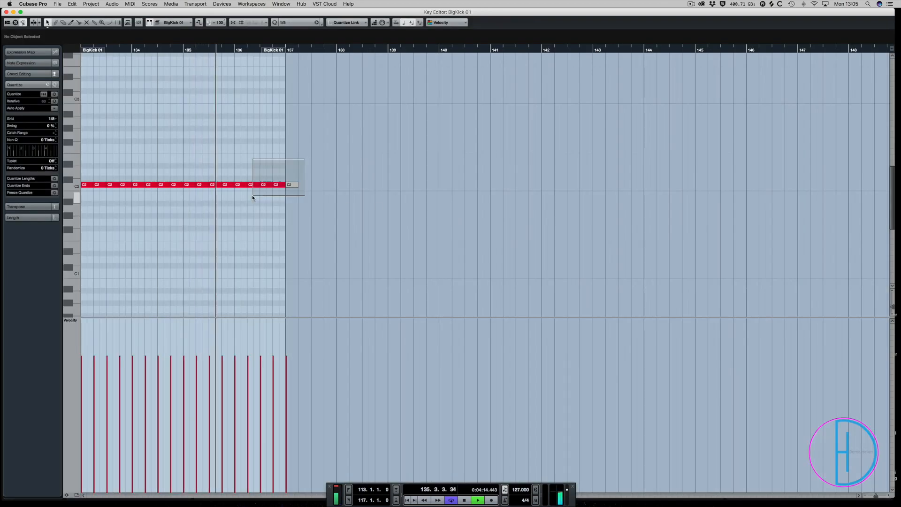
{"action": "key", "text": "Return"}
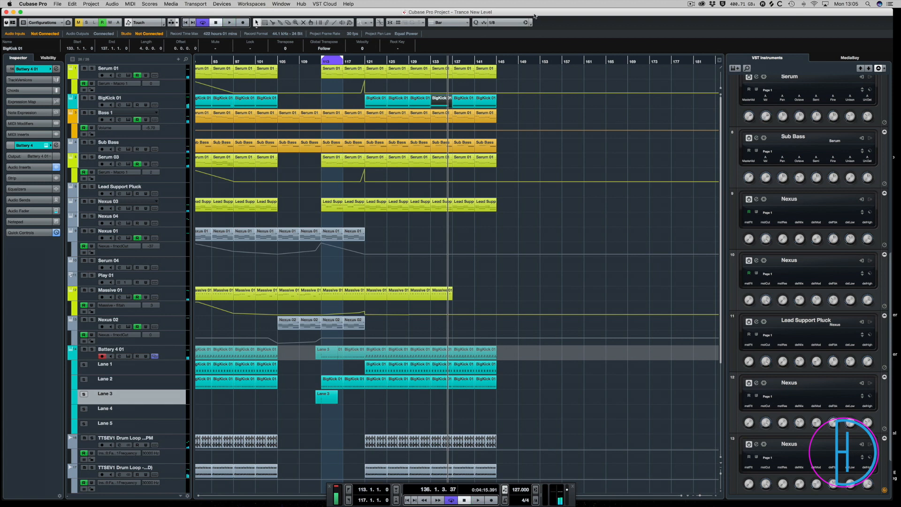
Play the transition through bar 137, then stop playback
{"action": "left_click", "coordinate": [445, 61]}
{"action": "key", "text": "space"}
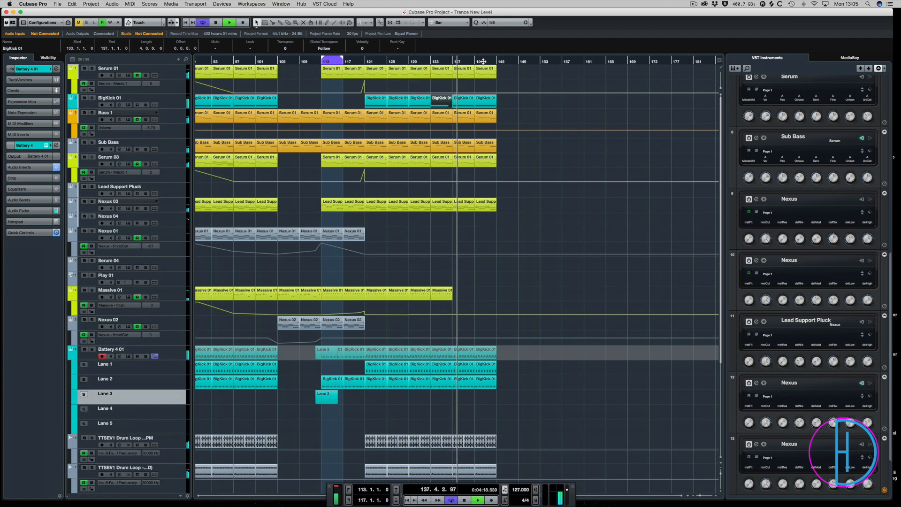
{"action": "key", "text": "space"}
Clear the clips between bars 137 and 145, then duplicate the last two clips on every track to fill them again
{"action": "left_click", "coordinate": [470, 70]}
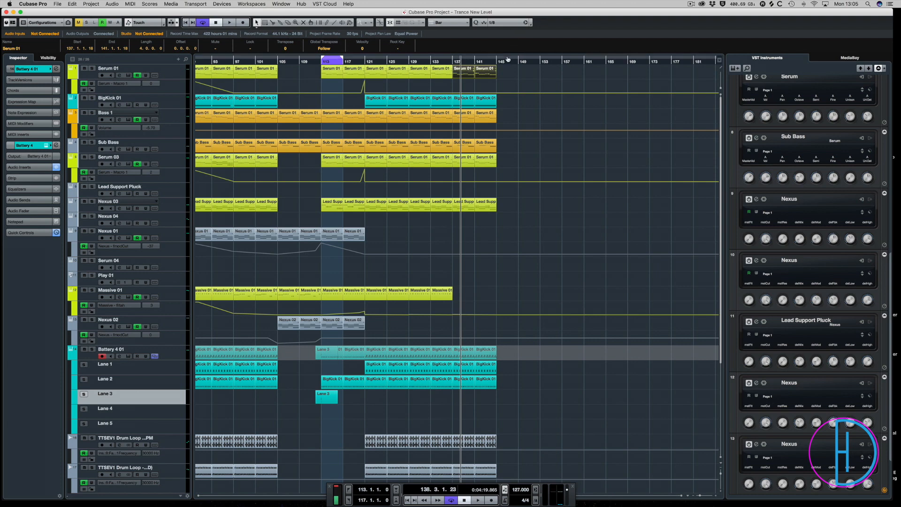
{"action": "key", "text": "Delete"}
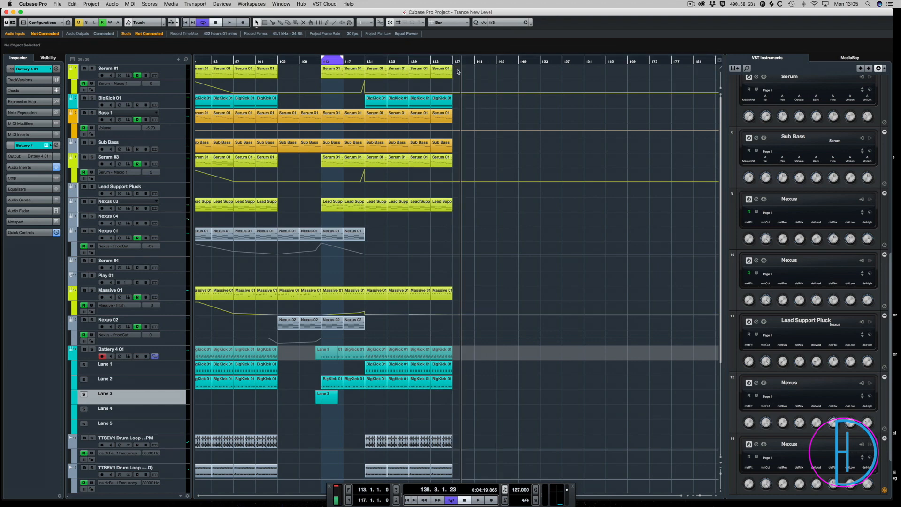
{"action": "left_click_drag", "start_coordinate": [457, 71], "coordinate": [416, 435]}
{"action": "key", "text": "super+d"}
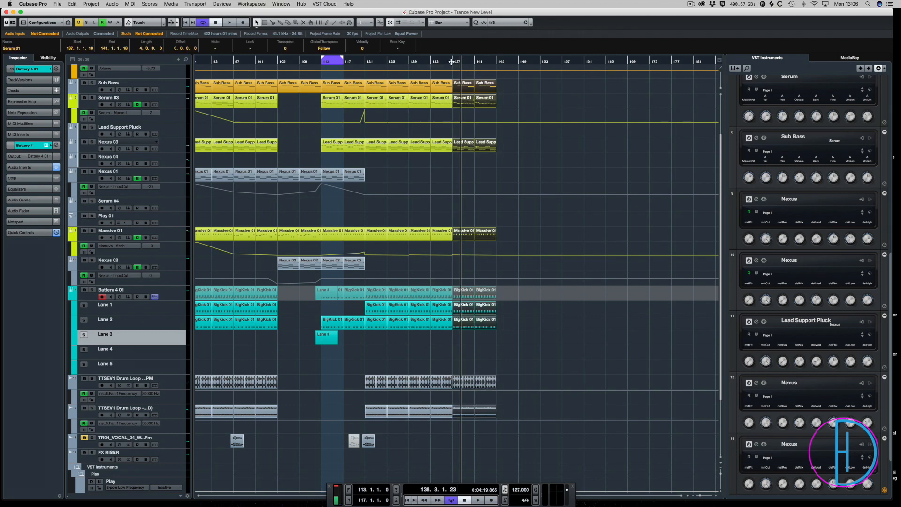
Play the lead-in to the newly duplicated section at bar 137
{"action": "left_click", "coordinate": [451, 61]}
{"action": "key", "text": "space"}
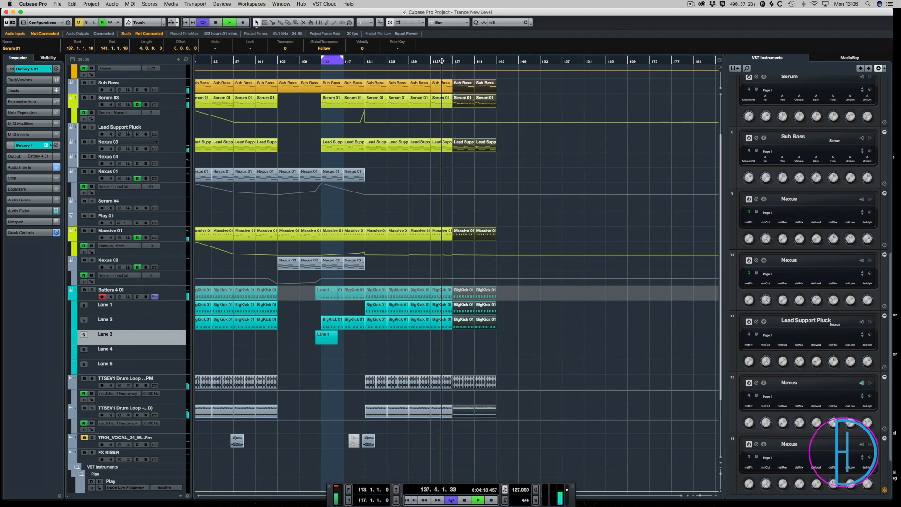
{"action": "scroll", "coordinate": [465, 120], "scroll_direction": "up", "scroll_amount": 3}
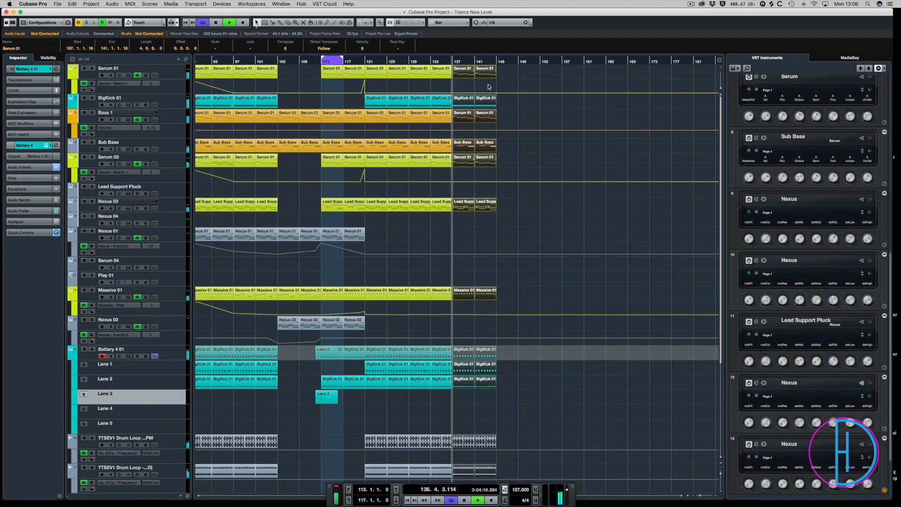
Move the duplicated clips slightly earlier so they start exactly at 137.1.1.0, flush with the preceding clips
{"action": "key", "text": "h"}
{"action": "key", "text": "h"}
{"action": "key", "text": "h"}
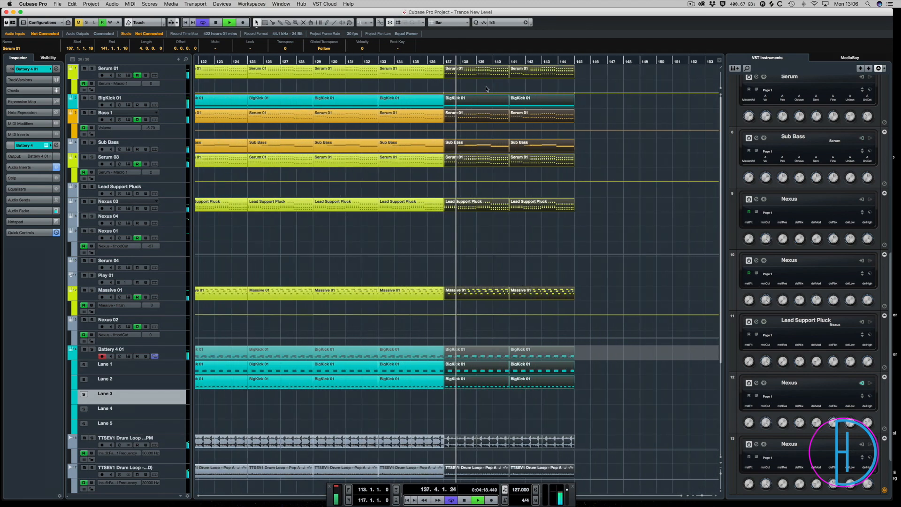
{"action": "key", "text": "h"}
{"action": "key", "text": "h"}
{"action": "key", "text": "h"}
{"action": "key", "text": "h"}
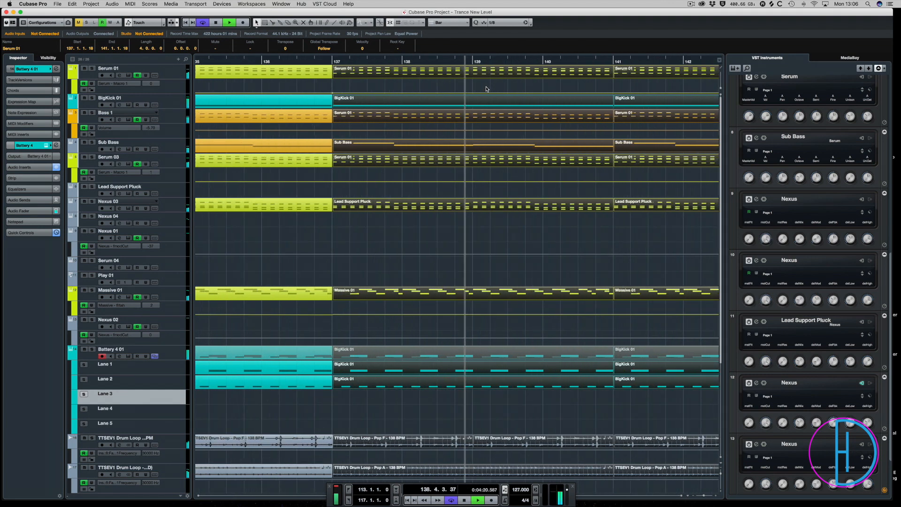
{"action": "key", "text": "h"}
{"action": "key", "text": "h"}
{"action": "scroll", "coordinate": [439, 118], "scroll_direction": "left", "scroll_amount": 10}
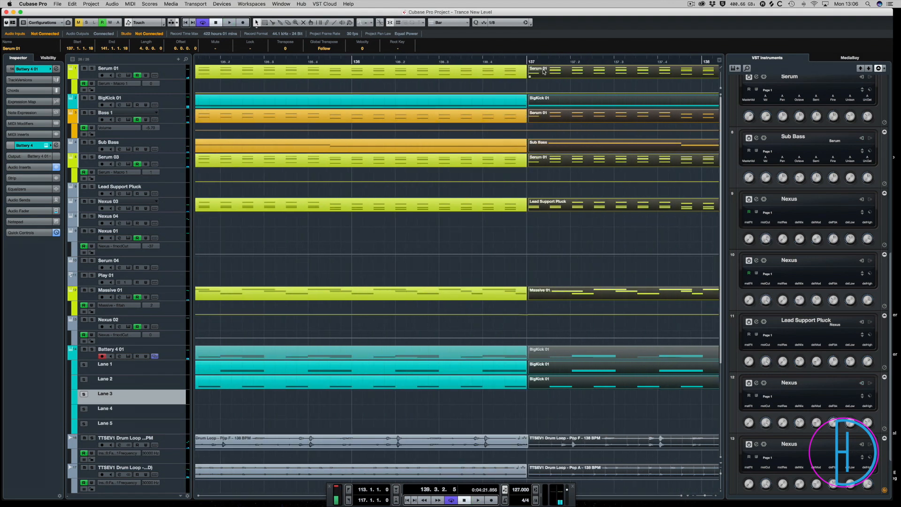
{"action": "left_click_drag", "start_coordinate": [541, 71], "coordinate": [540, 71]}
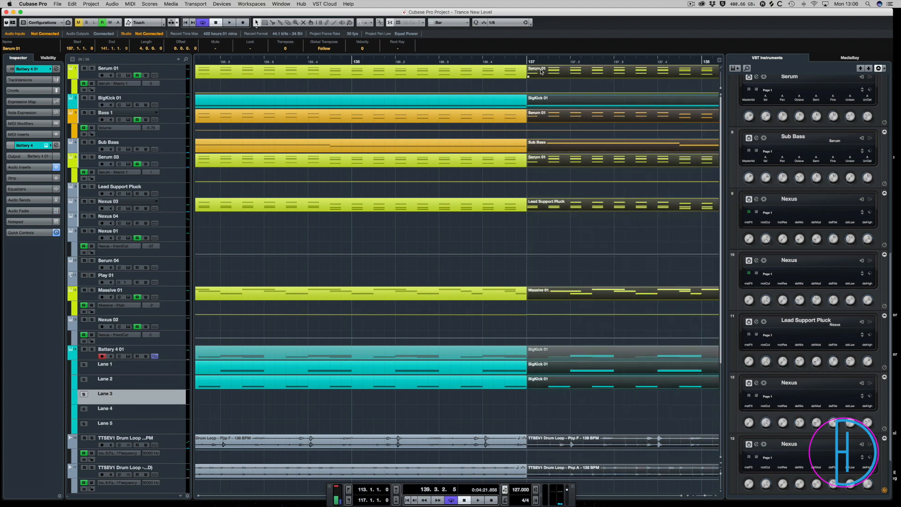
{"action": "scroll", "coordinate": [542, 303], "scroll_direction": "down", "scroll_amount": 6}
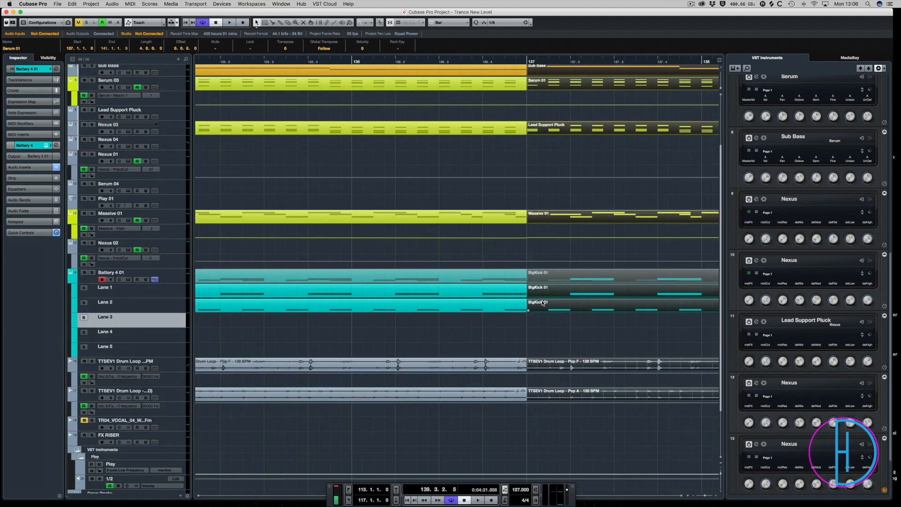
{"action": "scroll", "coordinate": [529, 149], "scroll_direction": "up", "scroll_amount": 5}
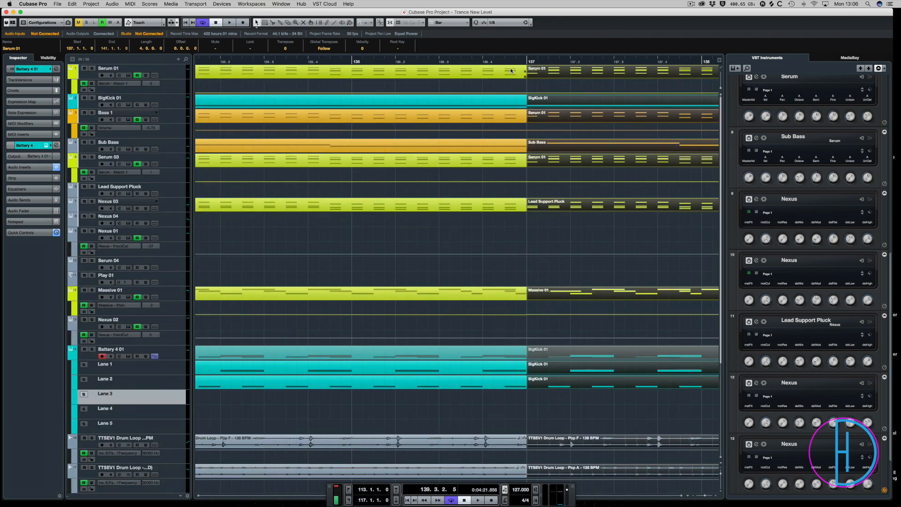
Play across the clip boundary at bar 137 to check the transition, then stop
{"action": "left_click", "coordinate": [488, 61]}
{"action": "key", "text": "space"}
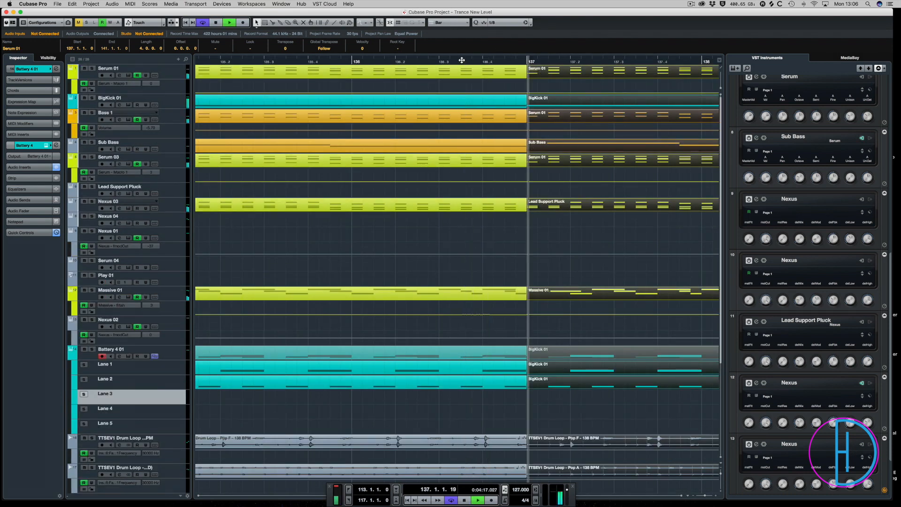
{"action": "key", "text": "g"}
{"action": "key", "text": "g"}
{"action": "key", "text": "g"}
{"action": "key", "text": "g"}
{"action": "key", "text": "g"}
{"action": "key", "text": "g"}
{"action": "key", "text": "g"}
{"action": "key", "text": "g"}
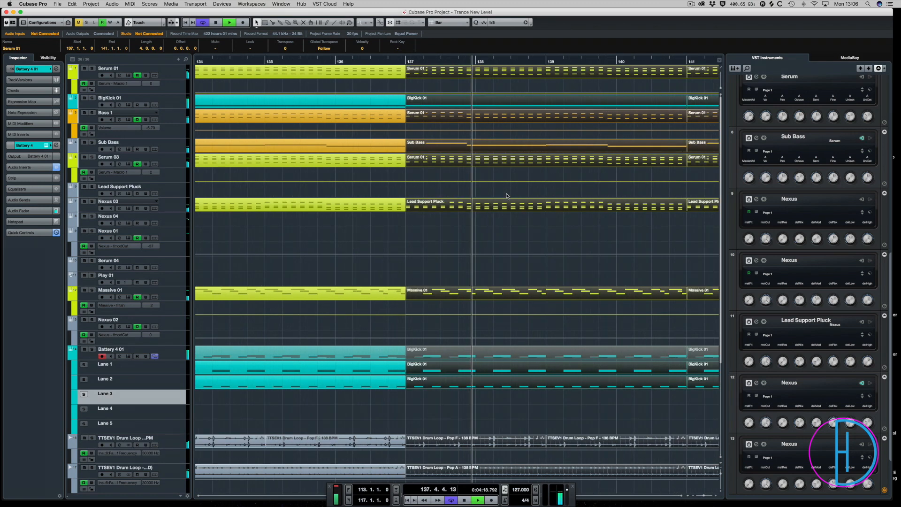
{"action": "key", "text": "g"}
{"action": "key", "text": "g"}
{"action": "key", "text": "g"}
{"action": "key", "text": "g"}
{"action": "key", "text": "g"}
{"action": "key", "text": "g"}
{"action": "key", "text": "g"}
{"action": "key", "text": "space"}
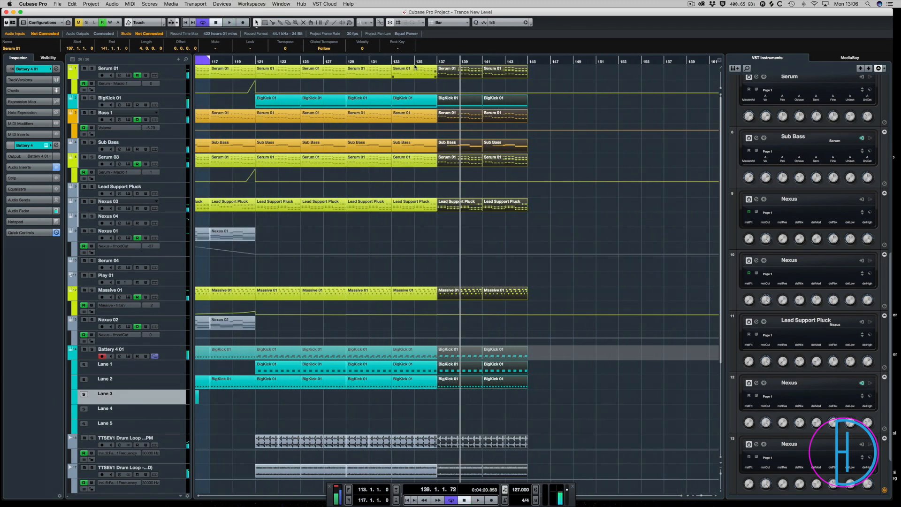
Delete the last few C2 kick notes before bar 137 in the BigKick 01 clip
{"action": "left_click", "coordinate": [421, 61]}
{"action": "left_click", "coordinate": [432, 104]}
{"action": "key", "text": "Return"}
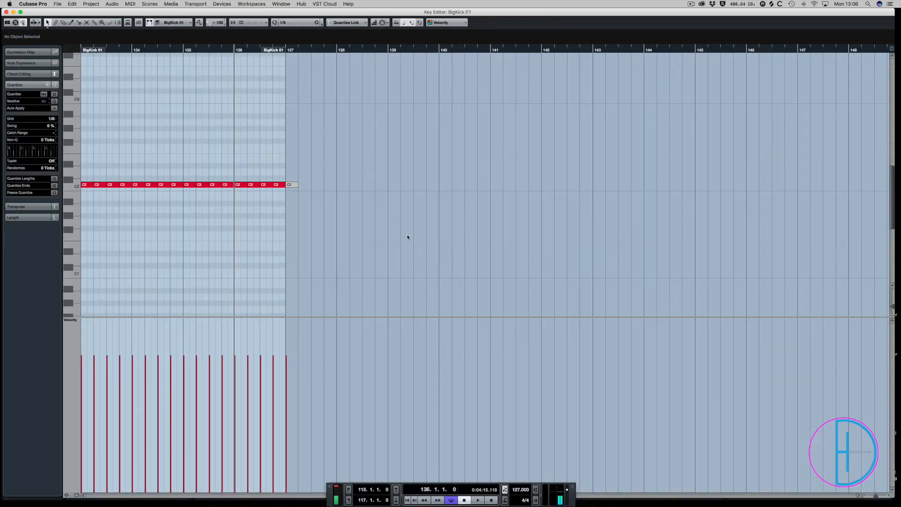
{"action": "left_click_drag", "start_coordinate": [384, 148], "coordinate": [252, 203]}
{"action": "key", "text": "Delete"}
{"action": "key", "text": "Return"}
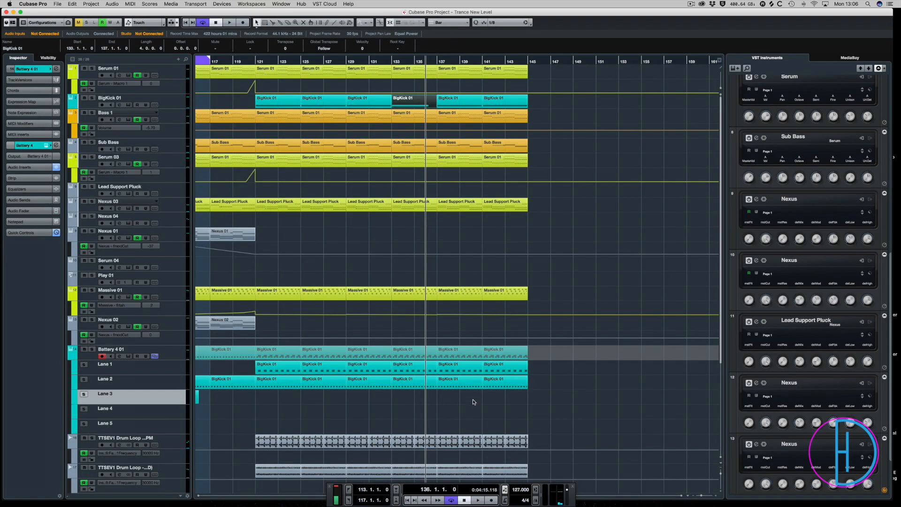
Solo the TTSEV1 Drum Loop ...PM track and delete its clips between bars 137 and 145
{"action": "left_click", "coordinate": [92, 439]}
{"action": "key", "text": "space"}
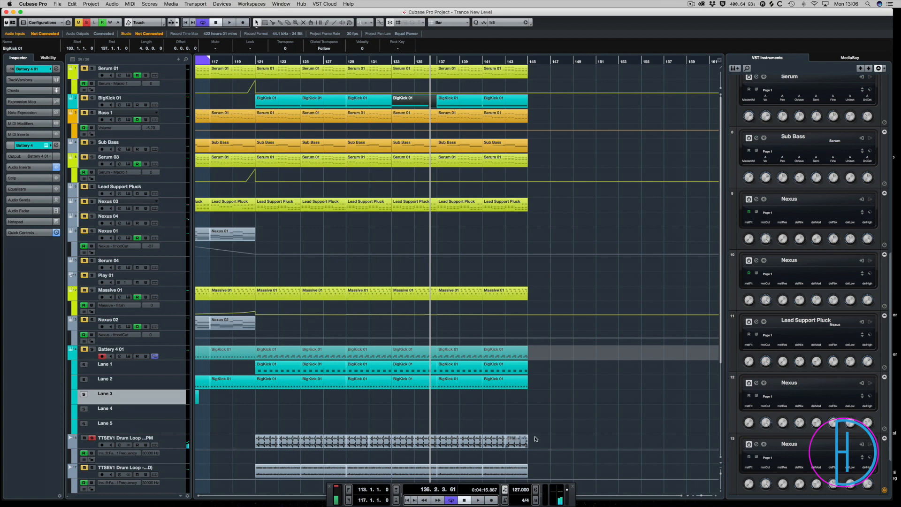
{"action": "left_click_drag", "start_coordinate": [542, 435], "coordinate": [453, 445]}
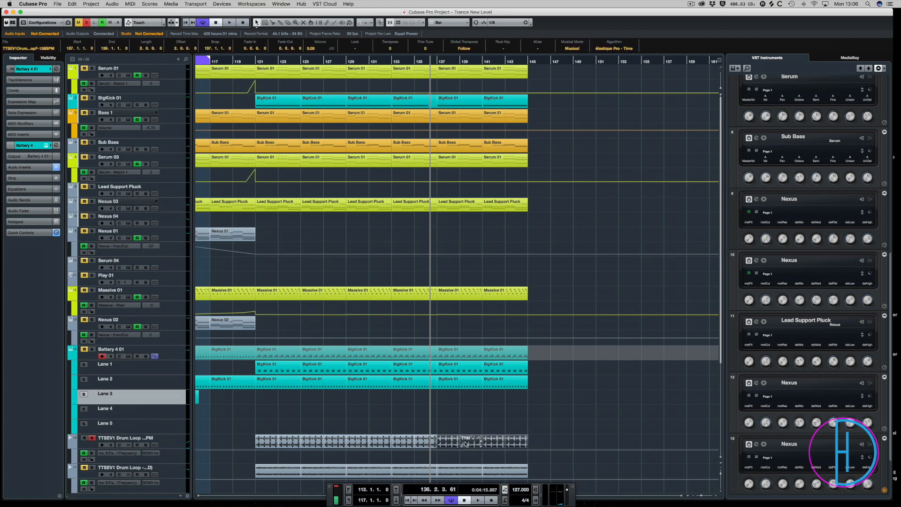
{"action": "key", "text": "Delete"}
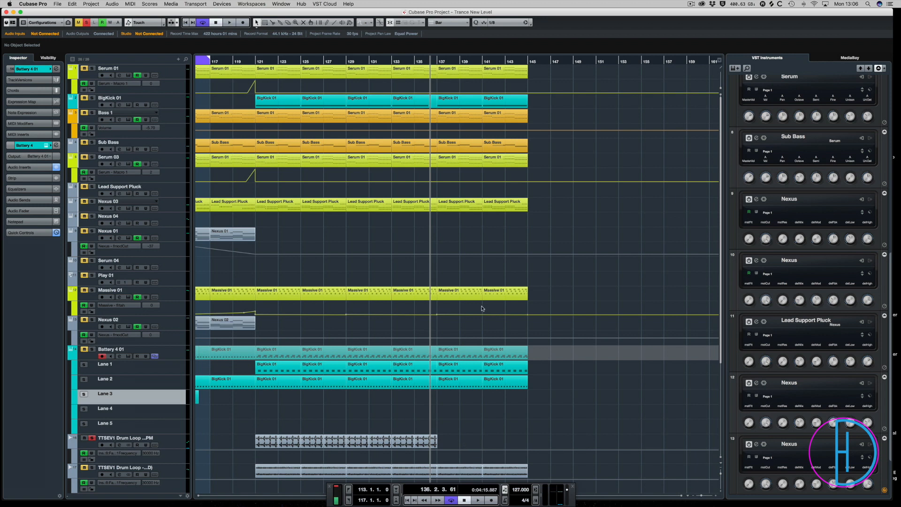
Delete the Massive 01 clips between bars 137 and 145 and clear all solos
{"action": "left_click_drag", "start_coordinate": [529, 285], "coordinate": [440, 309]}
{"action": "key", "text": "Delete"}
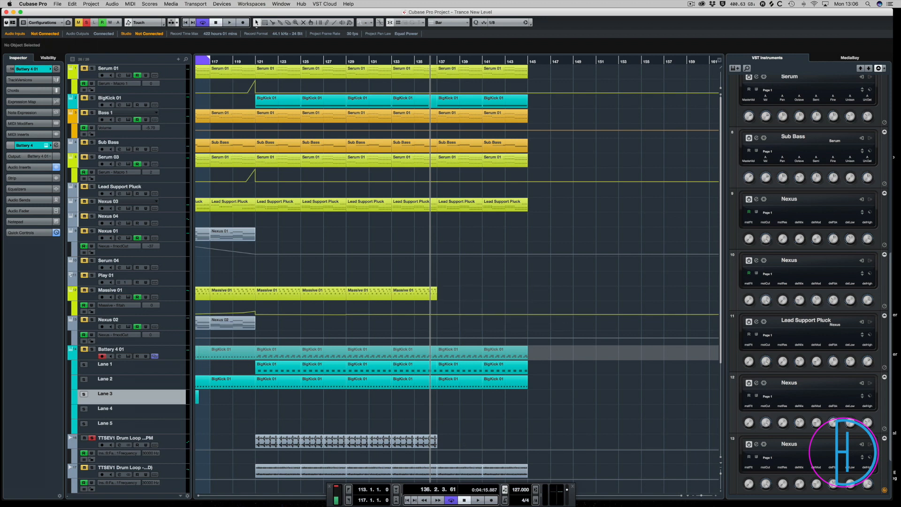
{"action": "left_click", "coordinate": [87, 22]}
Play the transition into bar 137 and delete the Serum 01 track's clips between bars 137 and 145
{"action": "key", "text": "space"}
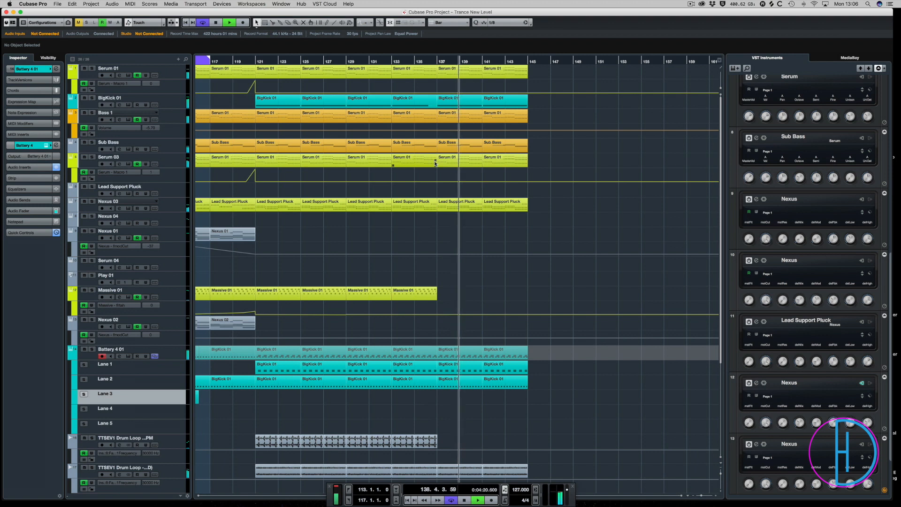
{"action": "left_click", "coordinate": [420, 61]}
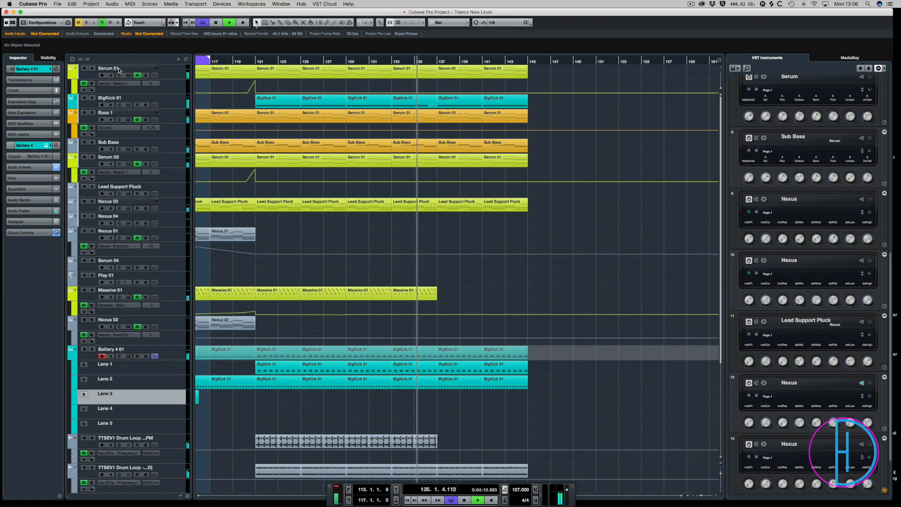
{"action": "left_click_drag", "start_coordinate": [453, 83], "coordinate": [511, 67]}
{"action": "key", "text": "Delete"}
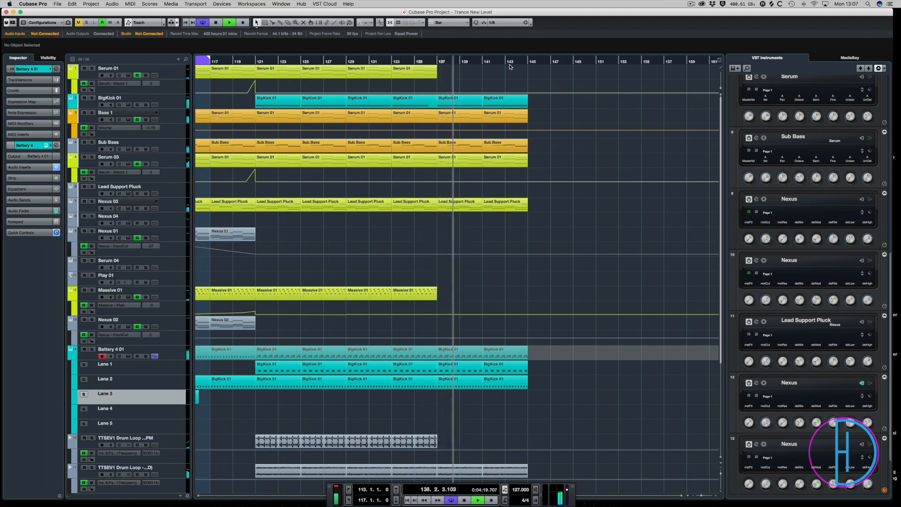
Stop playback, solo both TTSEV1 drum loop tracks, and play them from bar 134
{"action": "left_click_drag", "start_coordinate": [541, 101], "coordinate": [477, 282]}
{"action": "key", "text": "space"}
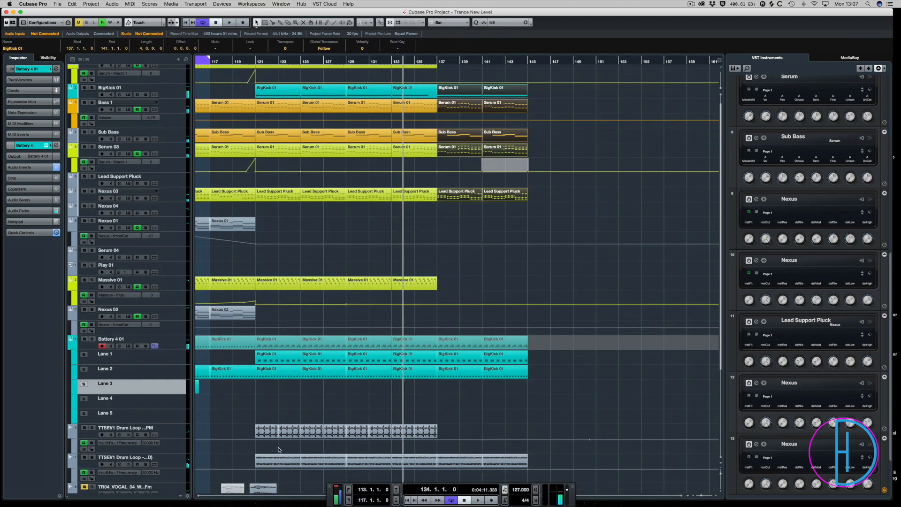
{"action": "left_click", "coordinate": [92, 457]}
{"action": "left_click", "coordinate": [92, 428]}
{"action": "key", "text": "space"}
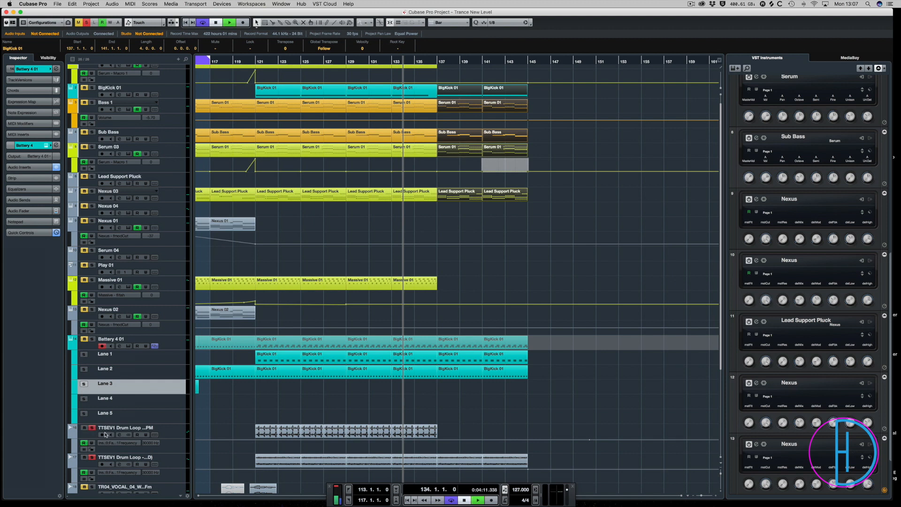
Set the cycle range to the TTSEV1 Drum Loop ...PM clip spanning bars 133 to 137 and play that track soloed
{"action": "left_click", "coordinate": [439, 424]}
{"action": "left_click", "coordinate": [405, 433]}
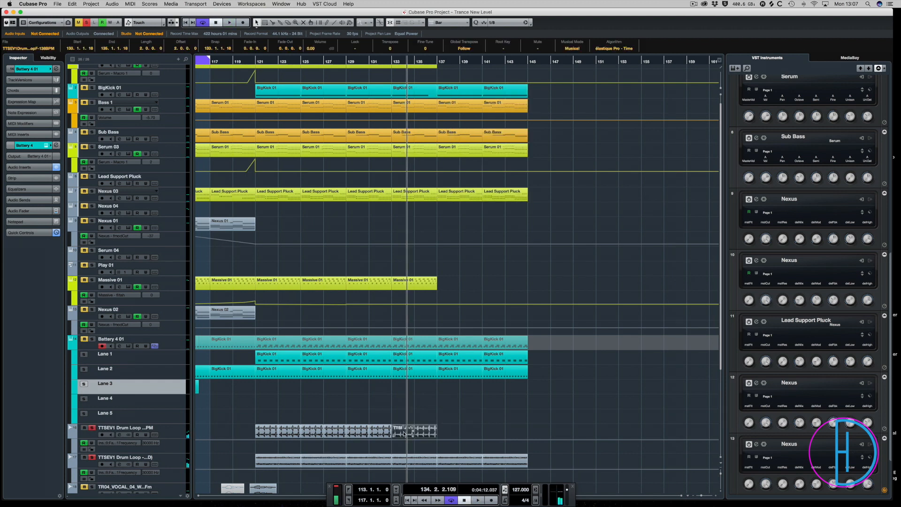
{"action": "key", "text": "p"}
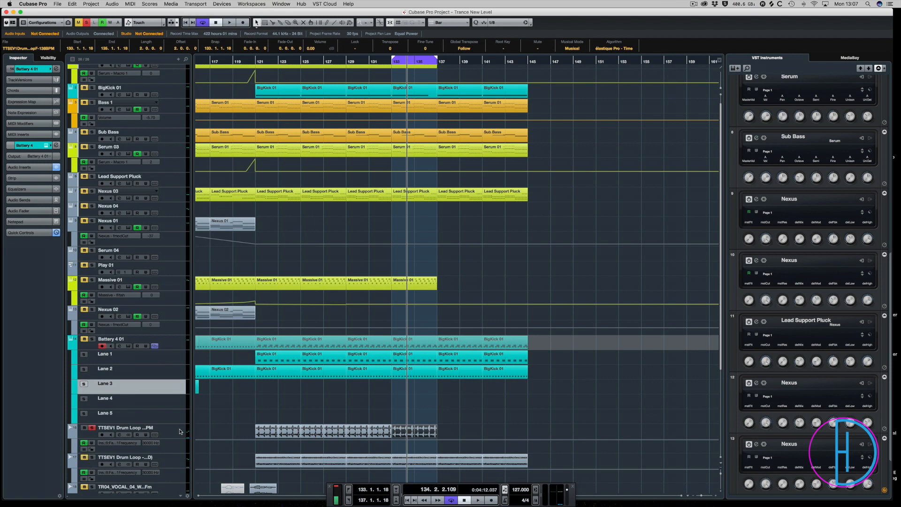
{"action": "key", "text": "space"}
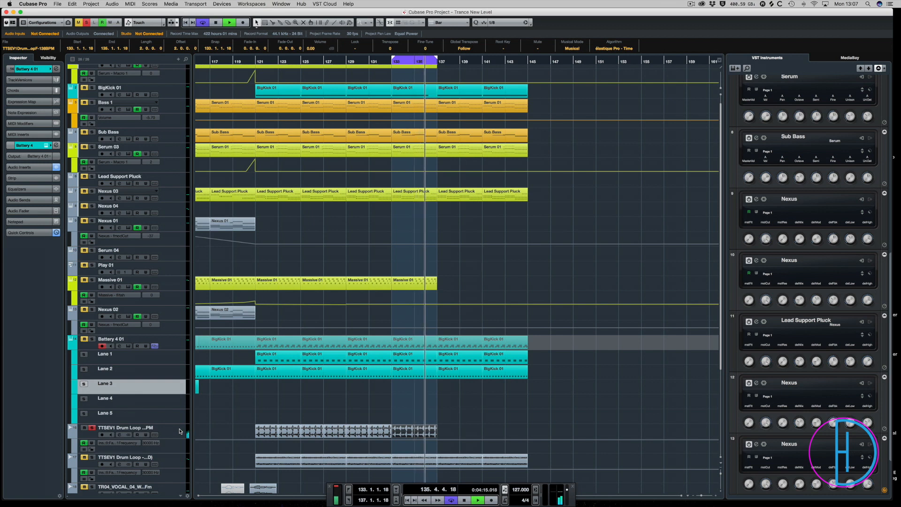
{"action": "key", "text": "space"}
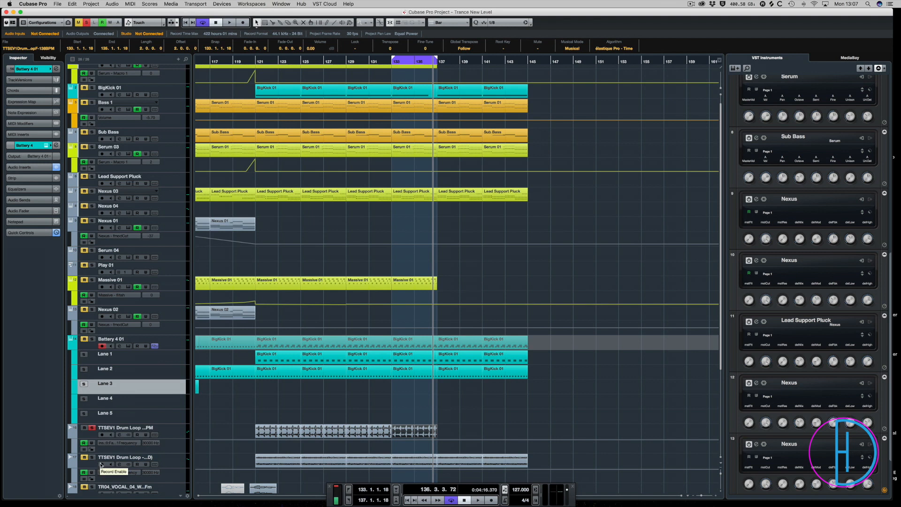
Play the TTSEV1 Drum Loop -...DJ) track soloed and compare its sound in the MixConsole with all inserts and individual inserts bypassed
{"action": "left_click", "coordinate": [92, 458]}
{"action": "key", "text": "space"}
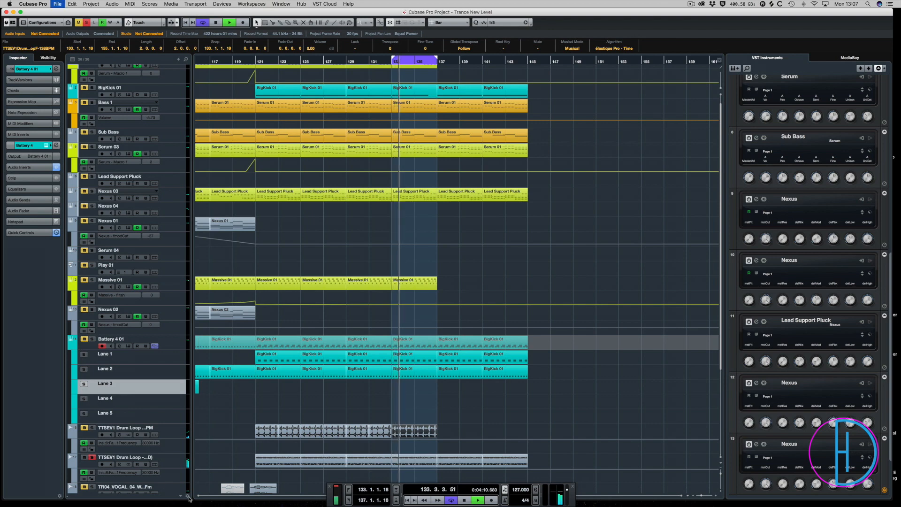
{"action": "key", "text": "F3"}
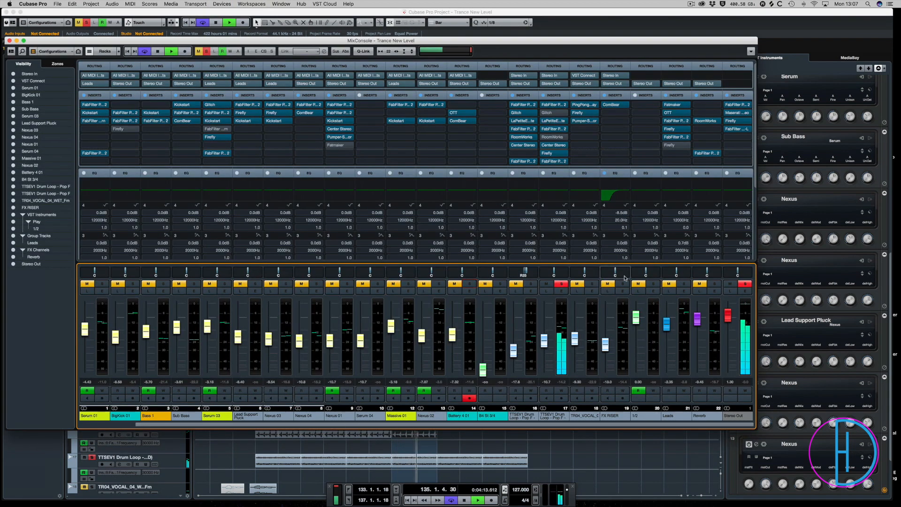
{"action": "left_click", "coordinate": [544, 95]}
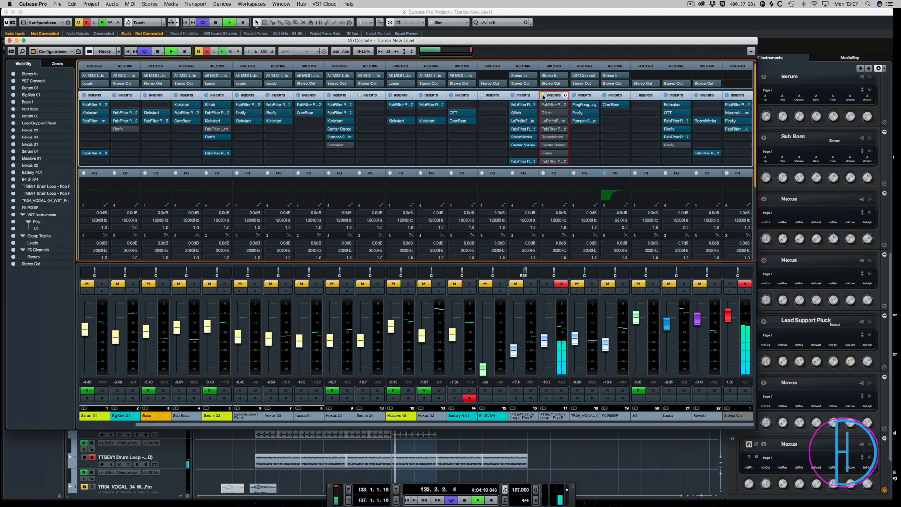
{"action": "left_click", "coordinate": [543, 95]}
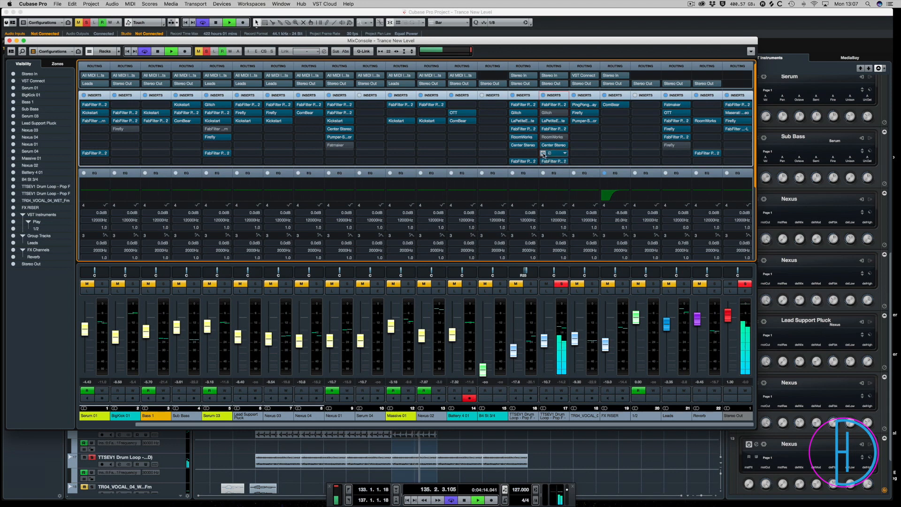
{"action": "left_click", "coordinate": [544, 153]}
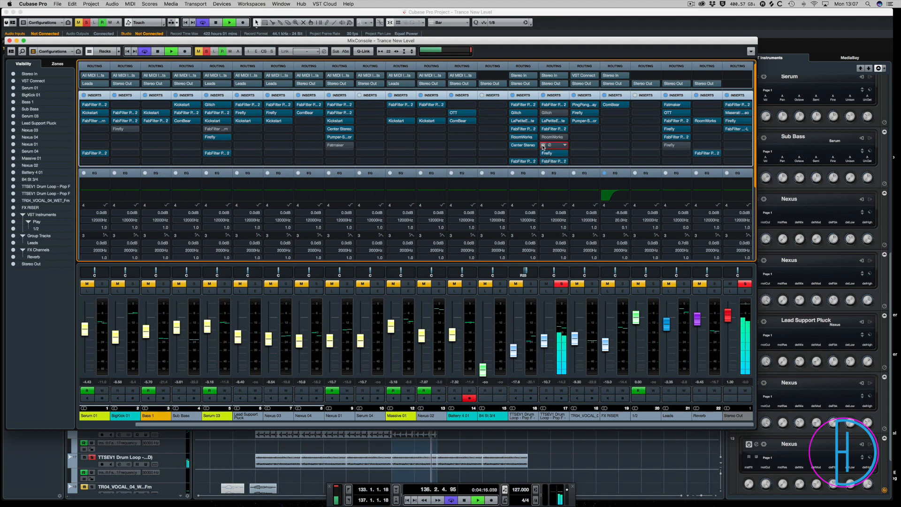
{"action": "left_click_drag", "start_coordinate": [544, 146], "coordinate": [544, 131]}
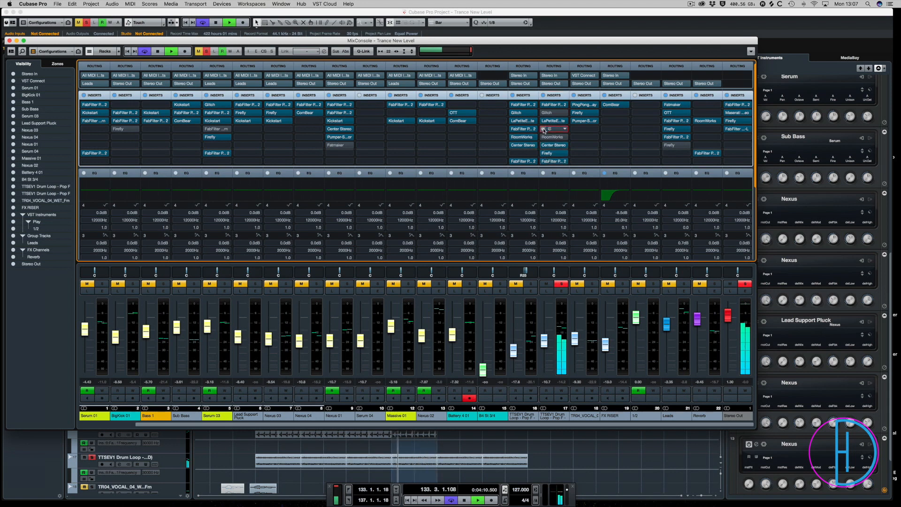
{"action": "left_click", "coordinate": [543, 121]}
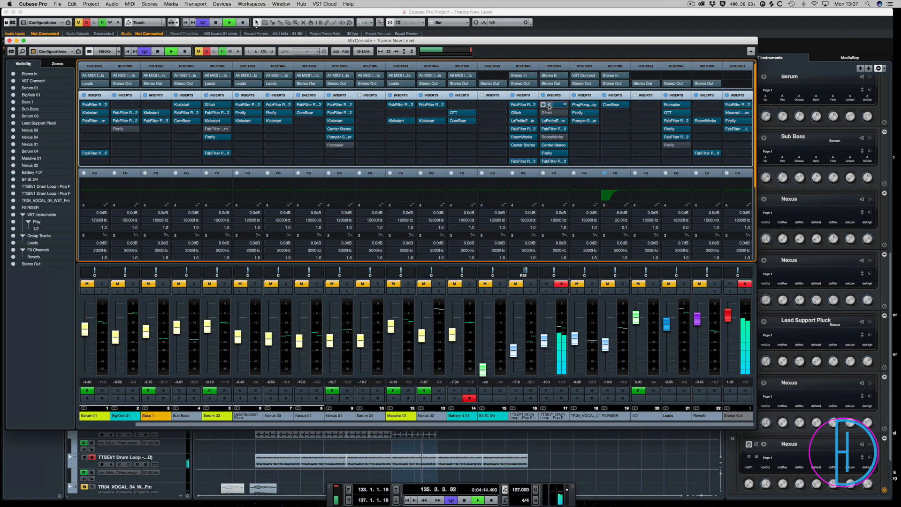
Cut about 1.6 dB near 8 kHz in the soloed drum loop's last FabFilter Pro-Q 2 insert, then clear the solo and close the mixer
{"action": "double_click", "coordinate": [540, 164]}
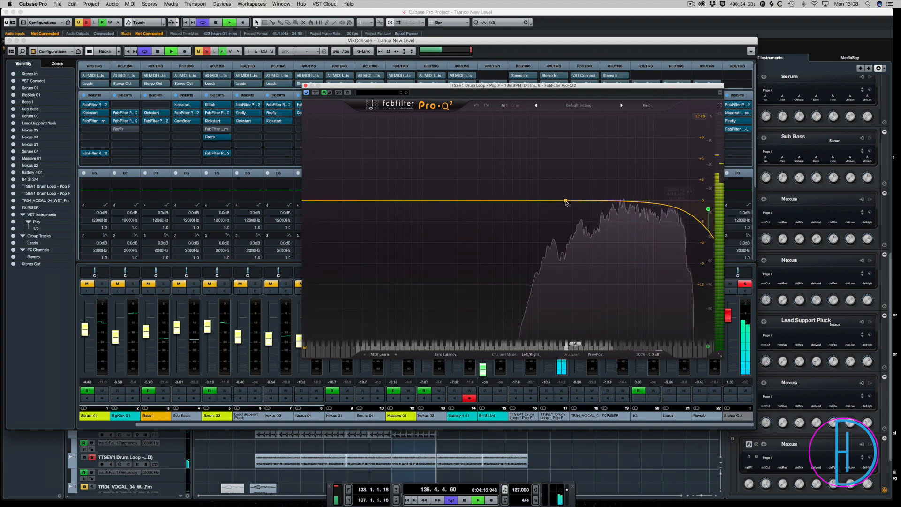
{"action": "left_click_drag", "start_coordinate": [563, 201], "coordinate": [646, 217]}
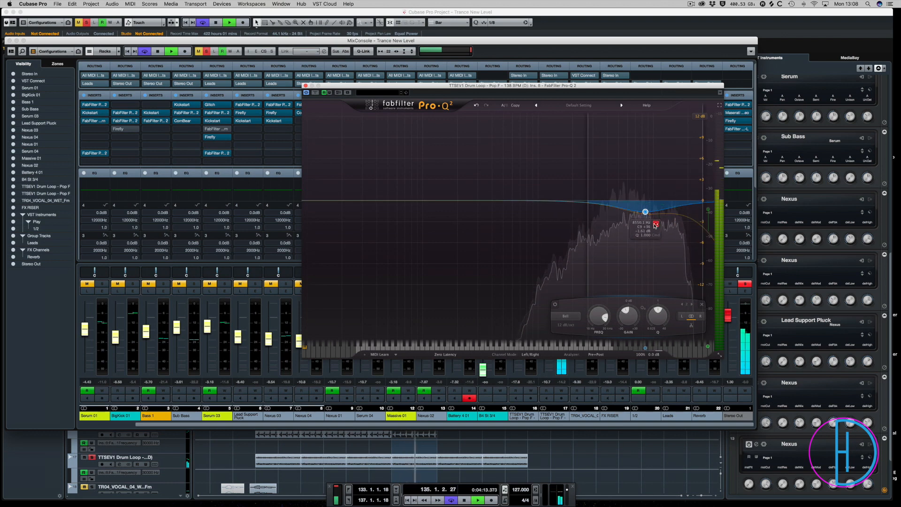
{"action": "key", "text": "space"}
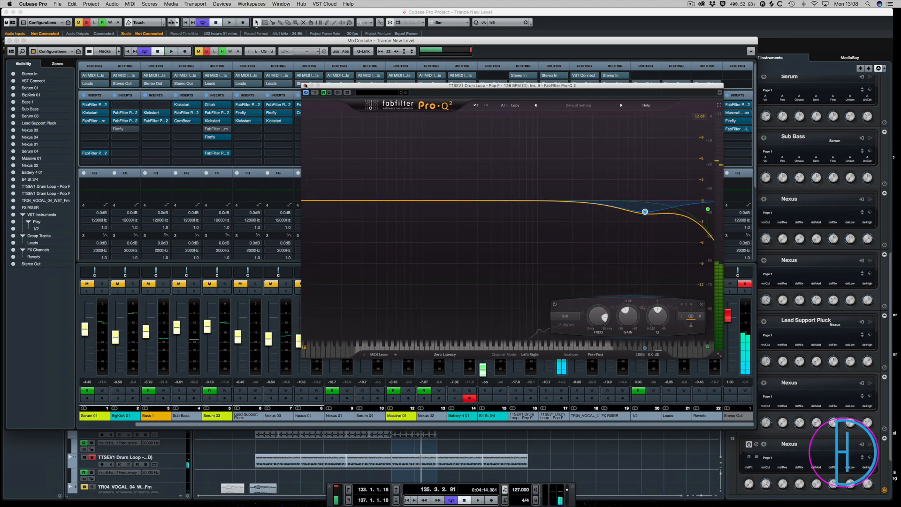
{"action": "left_click", "coordinate": [306, 85]}
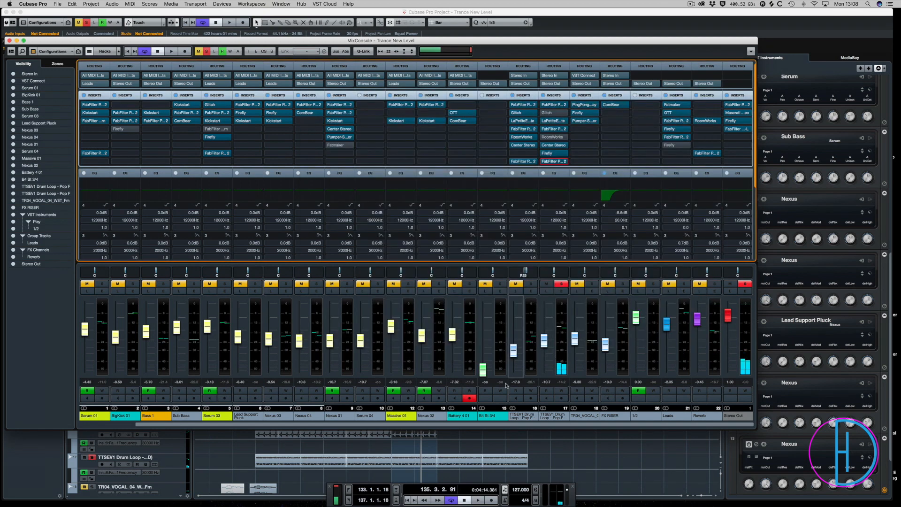
{"action": "left_click", "coordinate": [562, 284]}
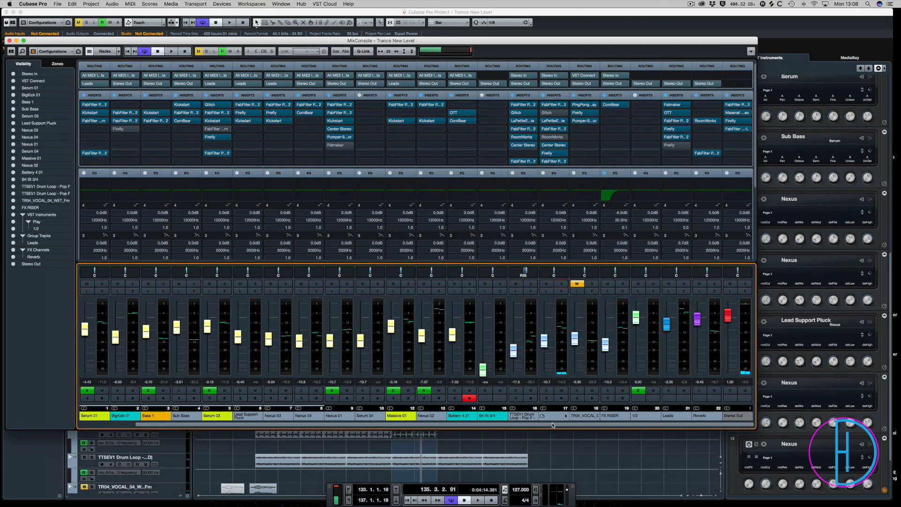
{"action": "key", "text": "F3"}
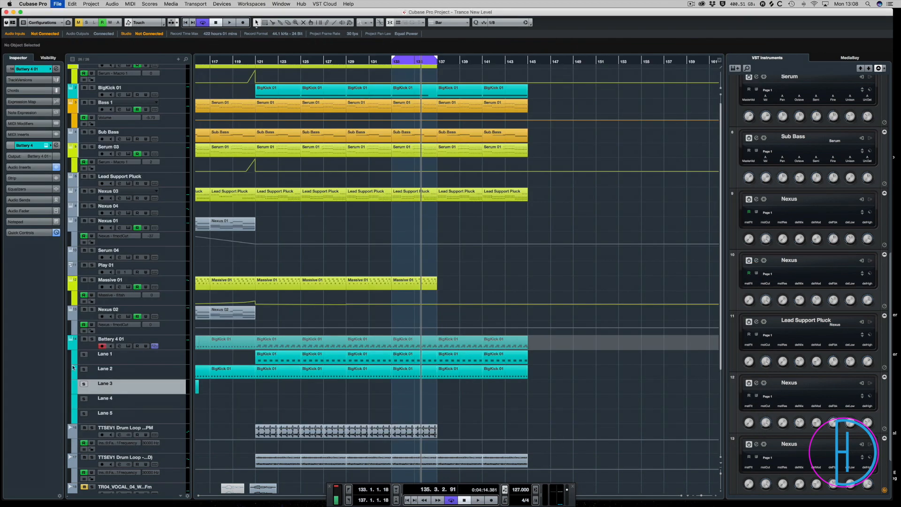
Solo the Battery 4 01 track, play it briefly and clear the solo
{"action": "left_click", "coordinate": [92, 340]}
{"action": "key", "text": "space"}
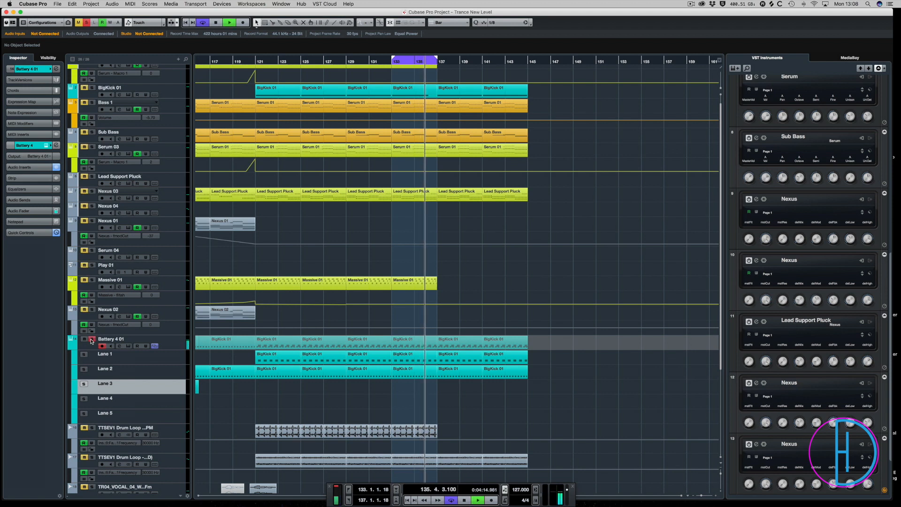
{"action": "key", "text": "space"}
{"action": "left_click", "coordinate": [92, 339]}
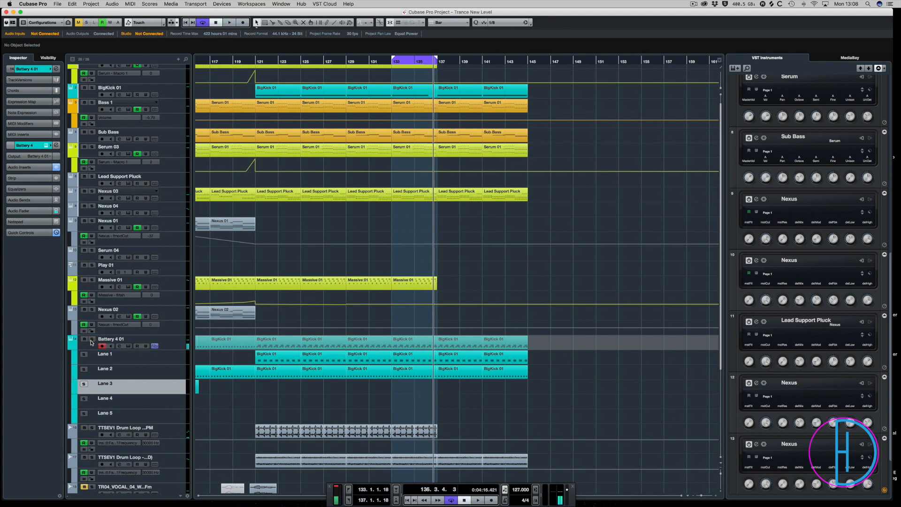
Move the cycle range to bars 129–133 and delete the TTSEV1 Drum Loop -...DJ) clips between bars 137 and 145
{"action": "left_click_drag", "start_coordinate": [435, 59], "coordinate": [387, 63]}
{"action": "left_click", "coordinate": [413, 61]}
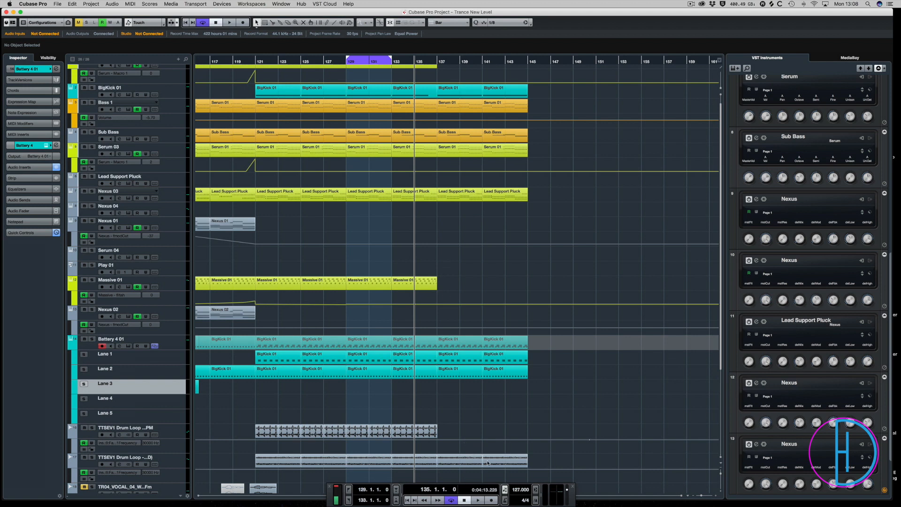
{"action": "left_click_drag", "start_coordinate": [589, 439], "coordinate": [505, 466]}
{"action": "key", "text": "Delete"}
Play from bar 135 and duplicate all clips from bars 137–145 so the ending extends to bar 153
{"action": "key", "text": "space"}
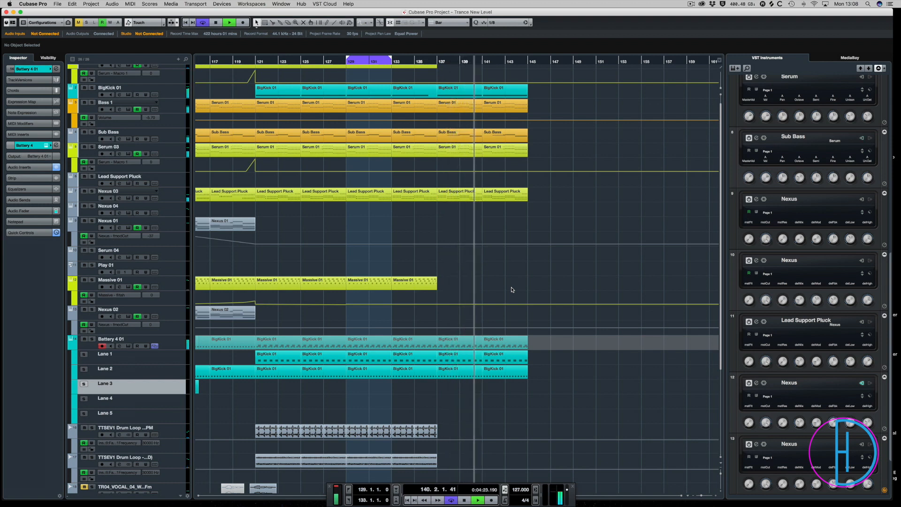
{"action": "left_click_drag", "start_coordinate": [545, 400], "coordinate": [443, 27]}
{"action": "key", "text": "super+d"}
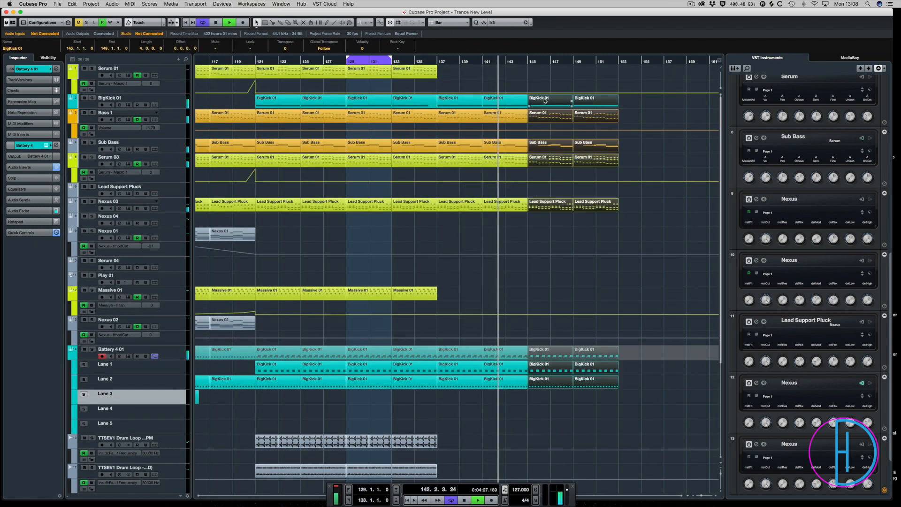
{"action": "left_click_drag", "start_coordinate": [543, 101], "coordinate": [544, 102]}
{"action": "left_click", "coordinate": [517, 293]}
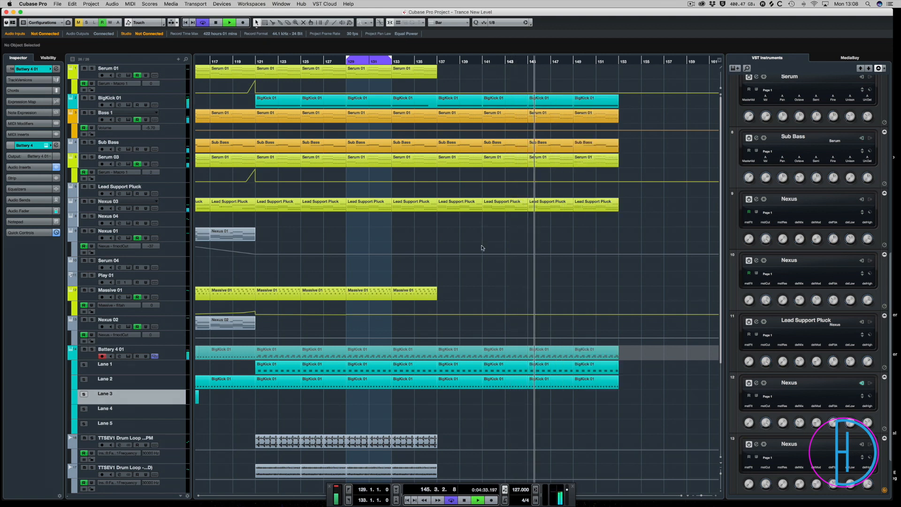
Stop playback, move the playback position to bar 126 and save the project
{"action": "key", "text": "space"}
{"action": "key", "text": "super+s"}
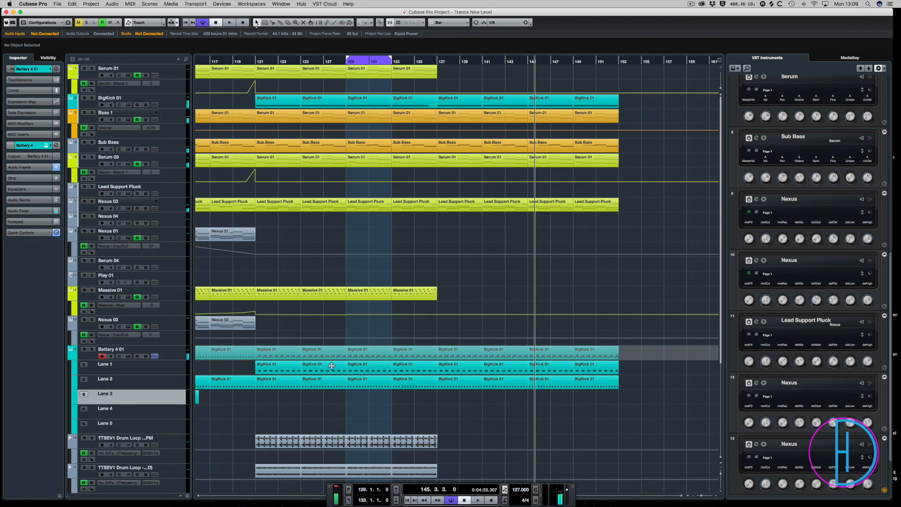
{"action": "left_click", "coordinate": [312, 61]}
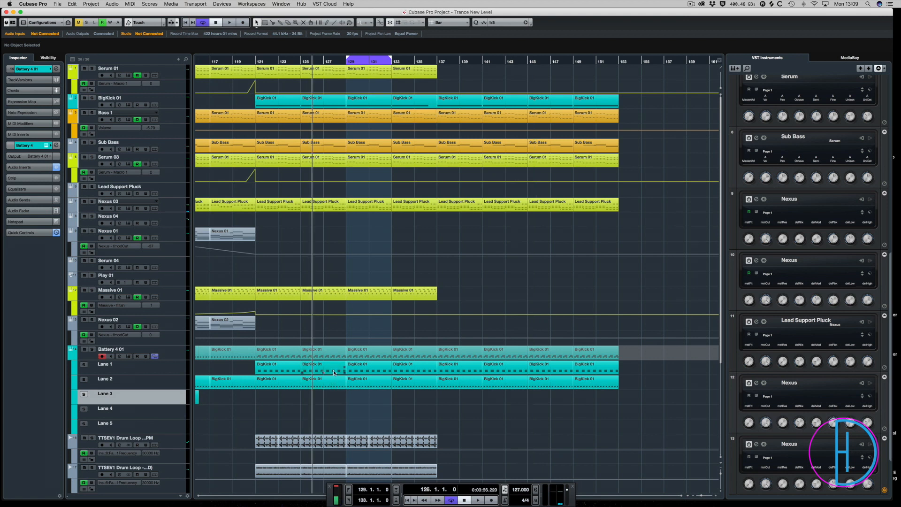
{"action": "key", "text": "super+s"}
Place the playback position at bar 68 in the full arrangement overview and save the project again
{"action": "key", "text": "g"}
{"action": "key", "text": "g"}
{"action": "key", "text": "g"}
{"action": "key", "text": "g"}
{"action": "key", "text": "g"}
{"action": "key", "text": "g"}
{"action": "key", "text": "g"}
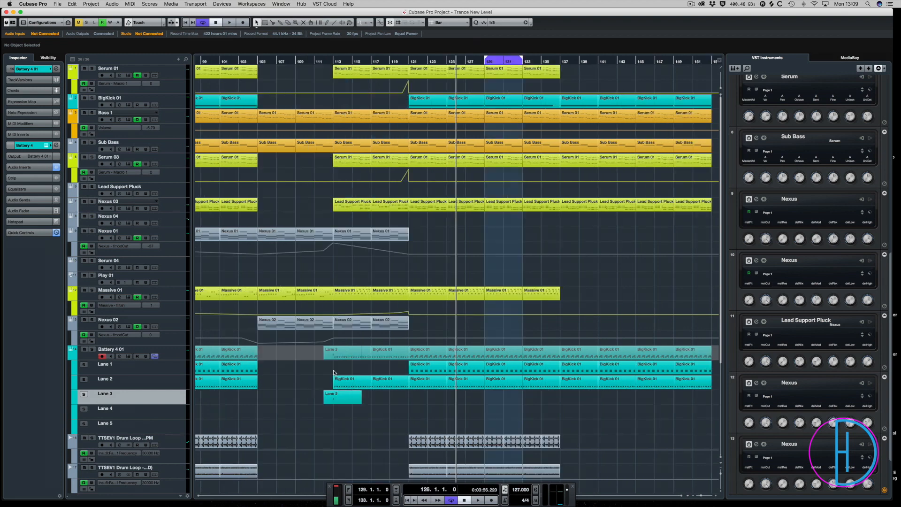
{"action": "key", "text": "g"}
{"action": "key", "text": "g"}
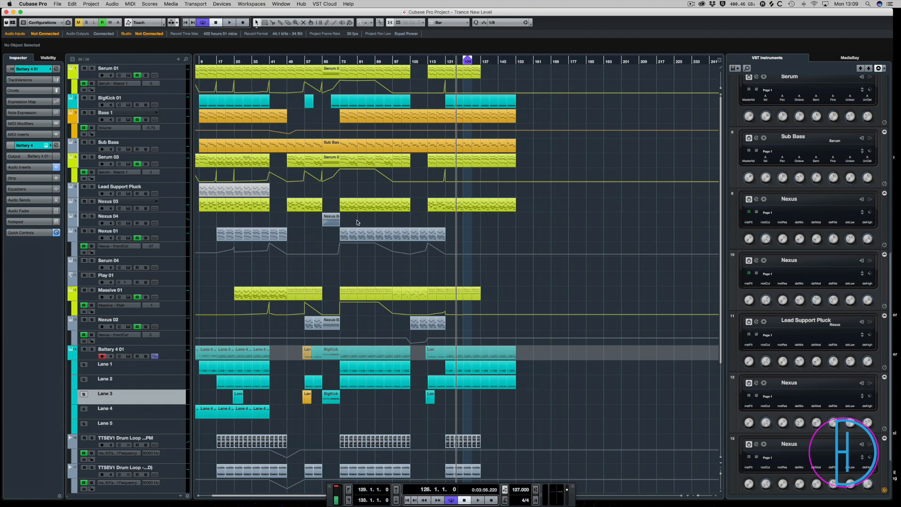
{"action": "left_click", "coordinate": [328, 61]}
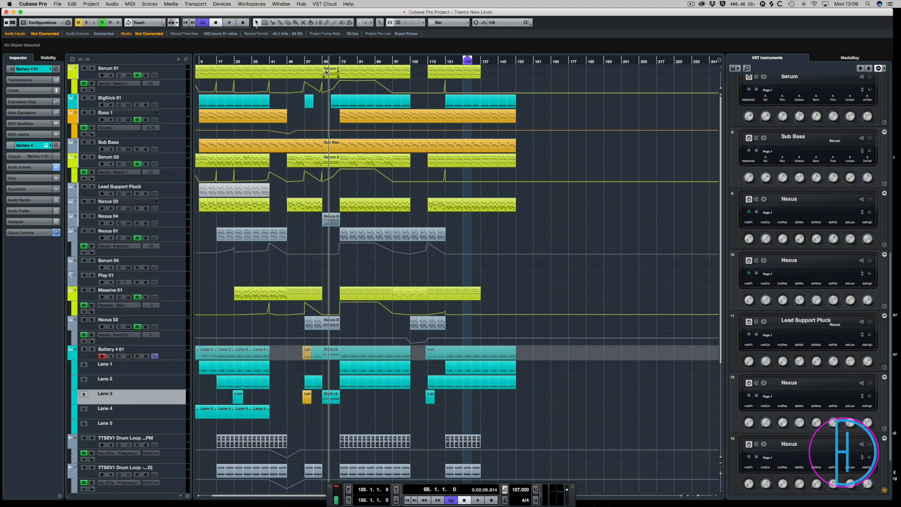
{"action": "key", "text": "super+s"}
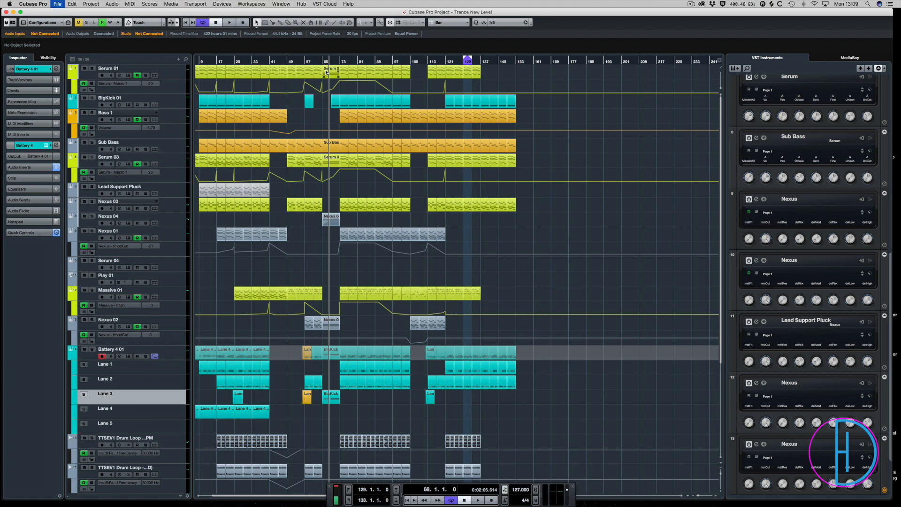